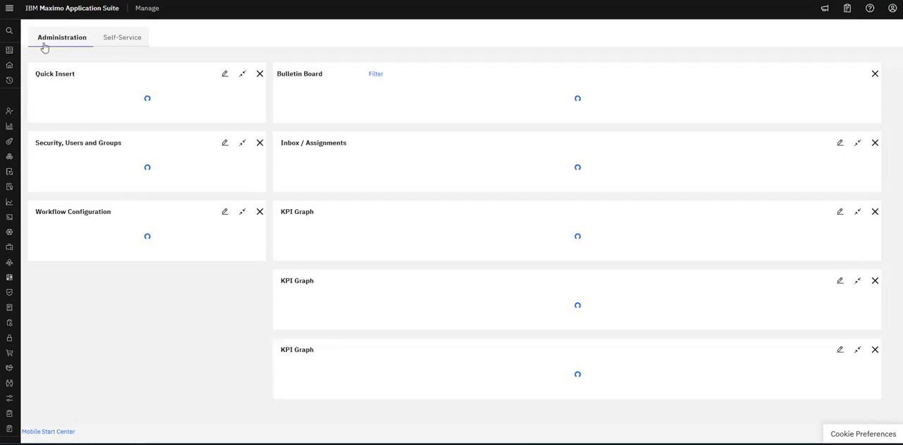
Open the suite-level Users page under Security, leaving the start center.
left_click(9, 8)
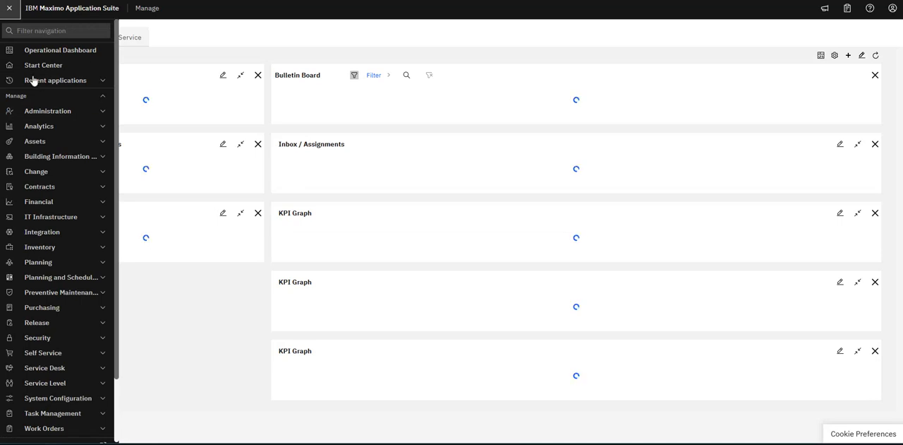
left_click(98, 97)
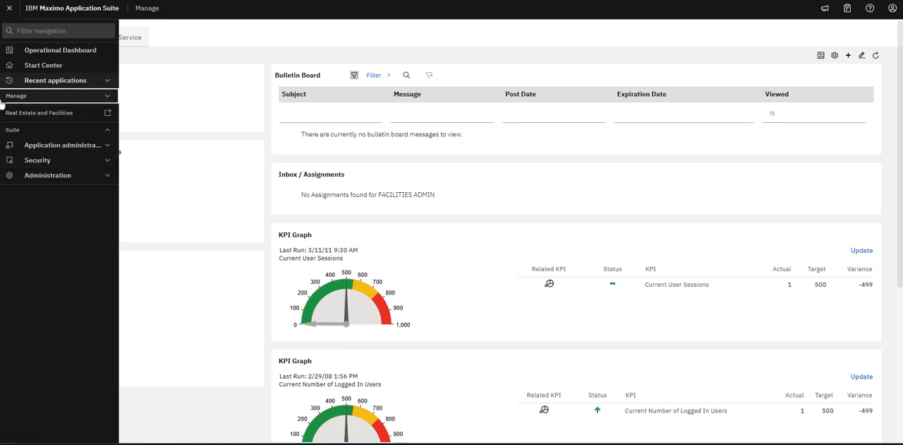
left_click(104, 162)
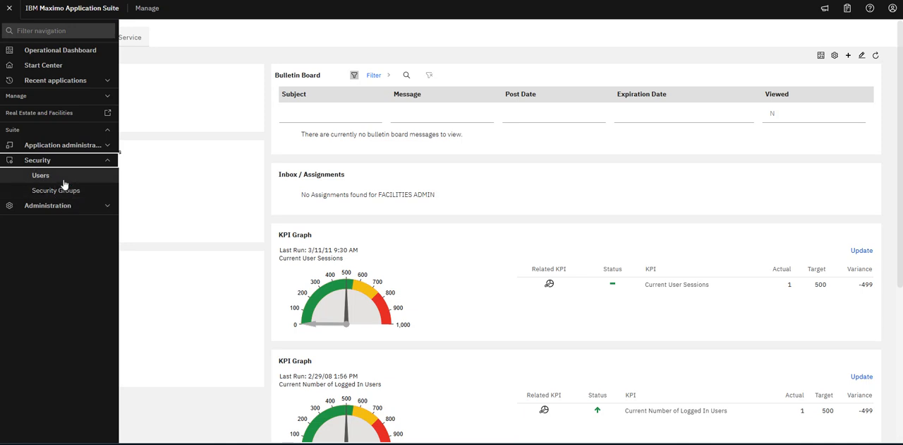
left_click(41, 177)
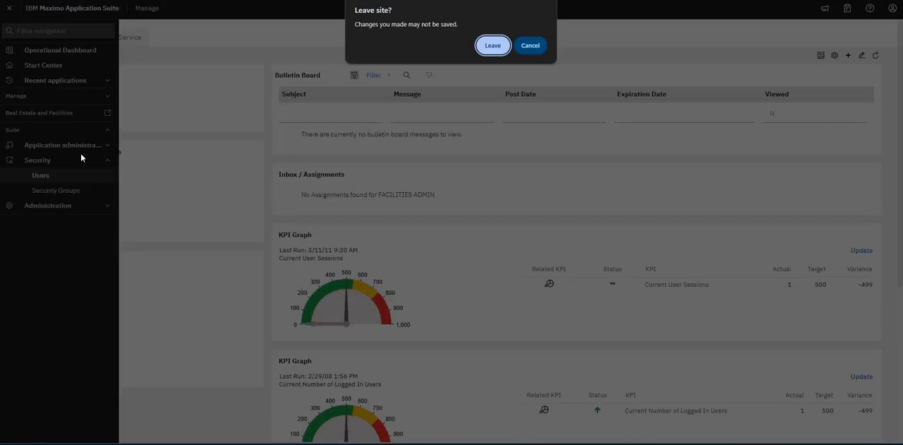
left_click(487, 48)
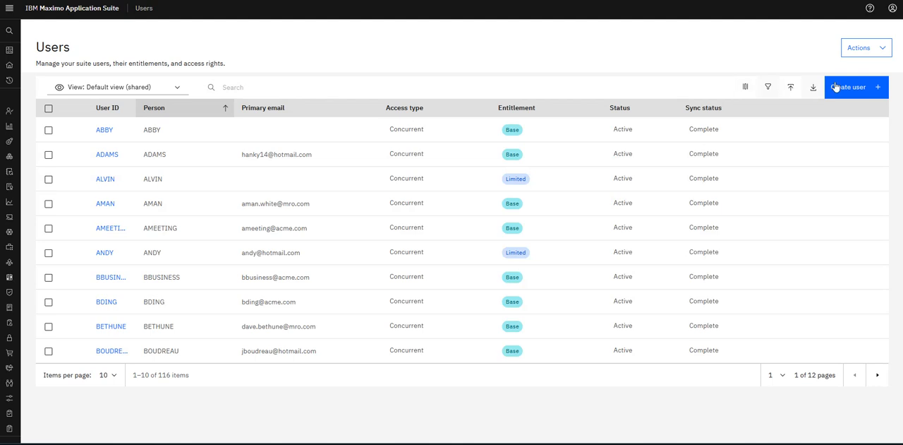
Start a new user with user ID TestRE and the user's name, and choose to create a person for the Person ID.
left_click(880, 89)
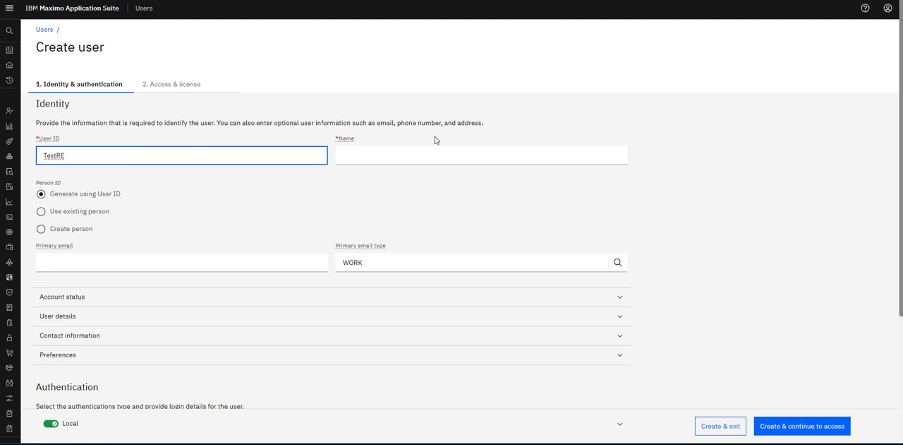
left_click(393, 155)
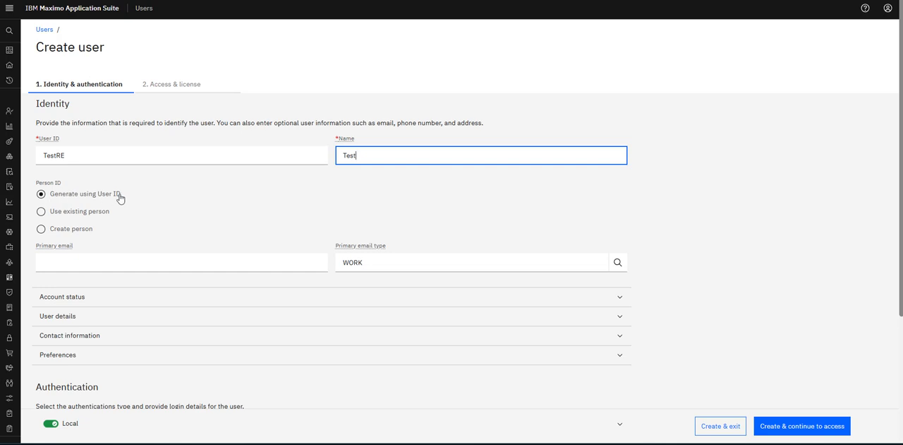
left_click(40, 212)
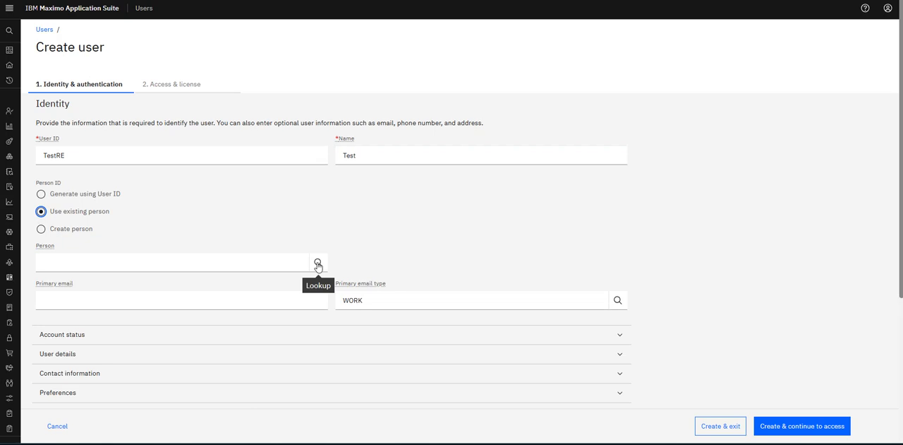
left_click(67, 233)
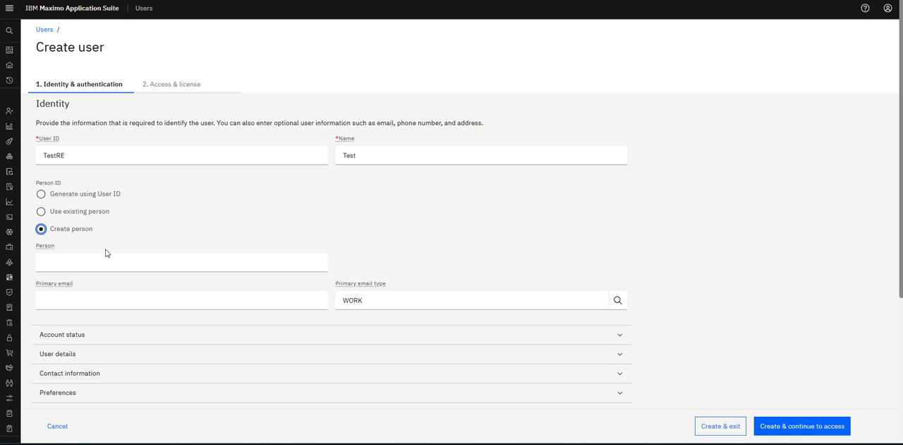
Fill in the new person's name and the primary email address.
left_click(73, 263)
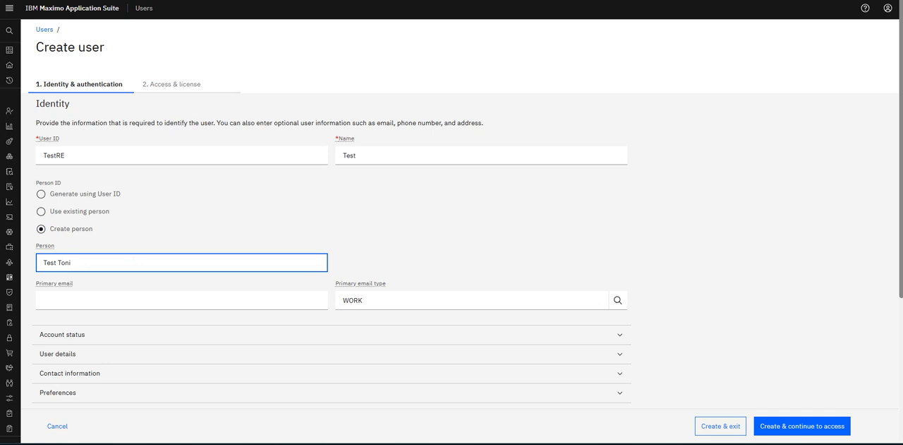
left_click(105, 300)
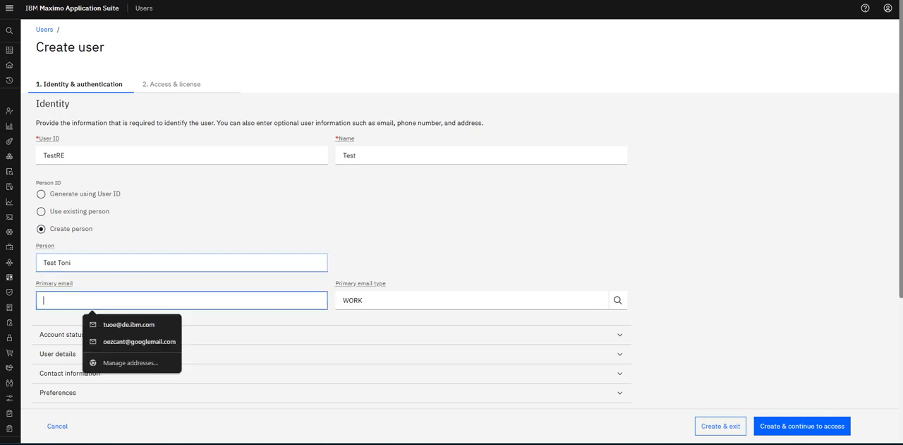
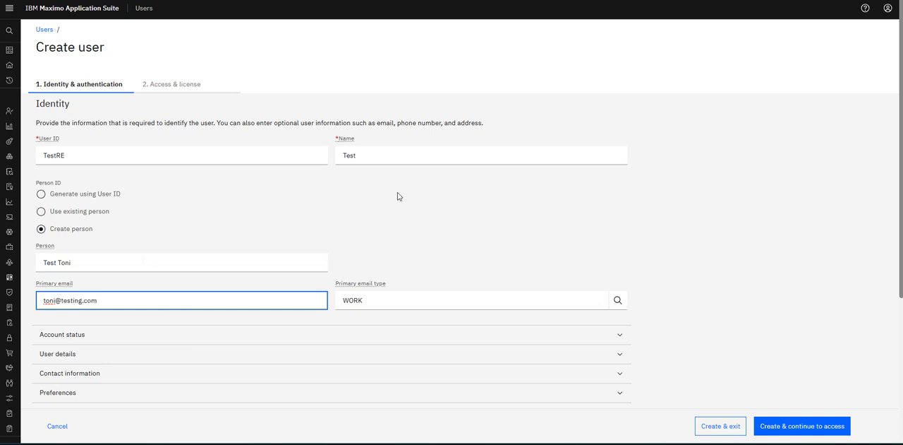
left_click(482, 271)
Look up the primary email types and choose WORK.
scroll(480, 270, "down", 3)
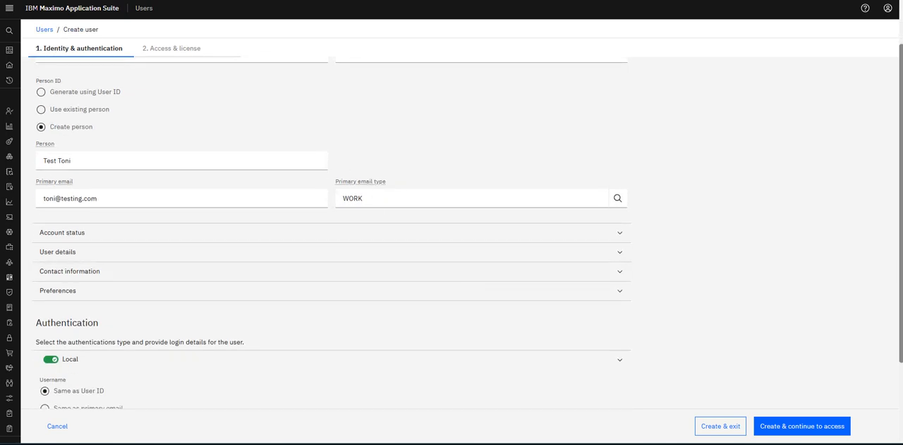
left_click(614, 200)
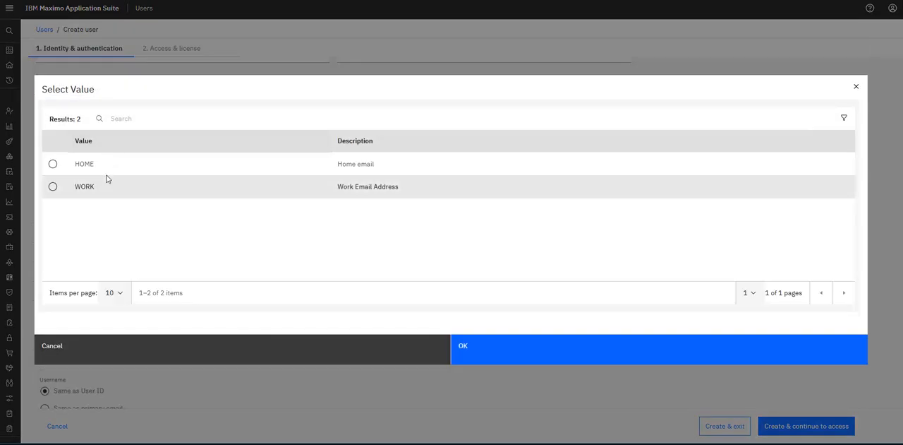
left_click(107, 182)
left_click(554, 355)
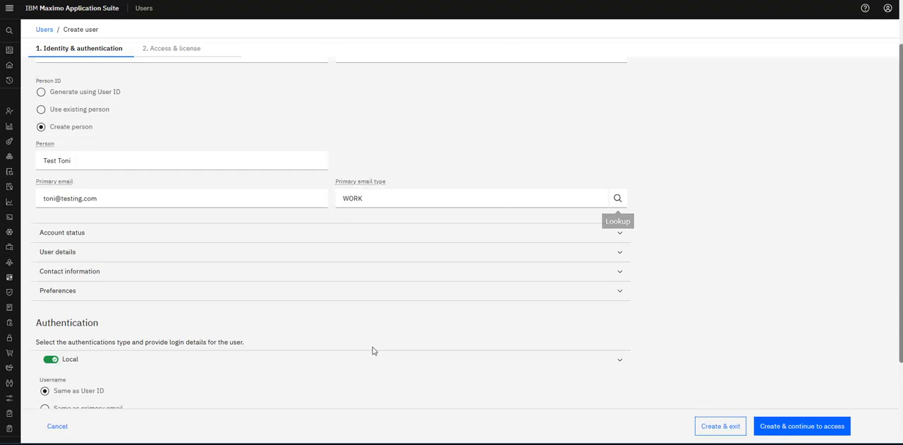
Show the account status options, and fill in the user details with job title Testing Manager and the user's first and last name.
left_click(183, 237)
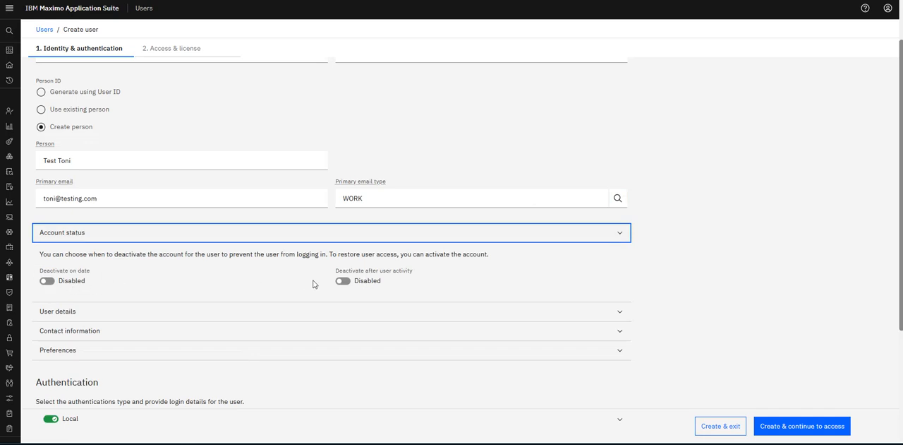
scroll(268, 278, "down", 2)
left_click(74, 216)
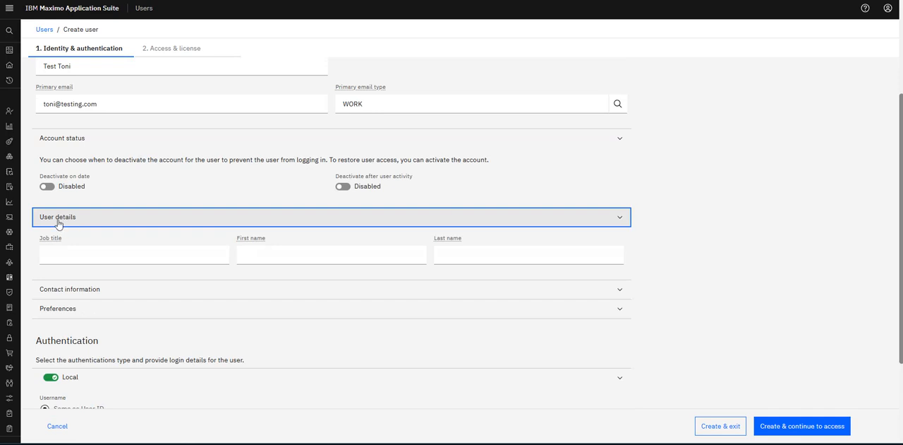
key("Tab")
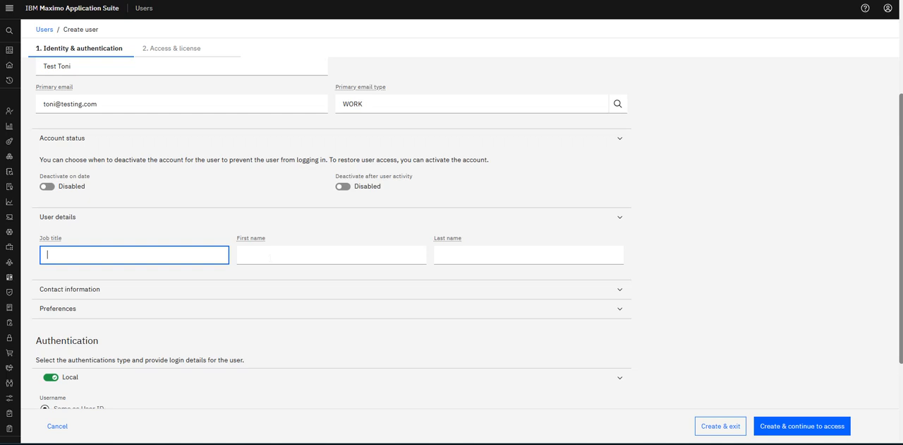
type("Testing Manager")
left_click(270, 257)
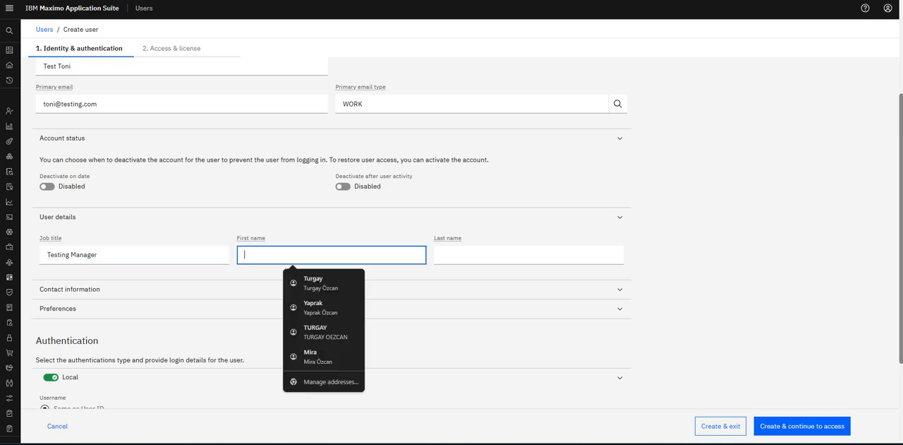
type("Tomni")
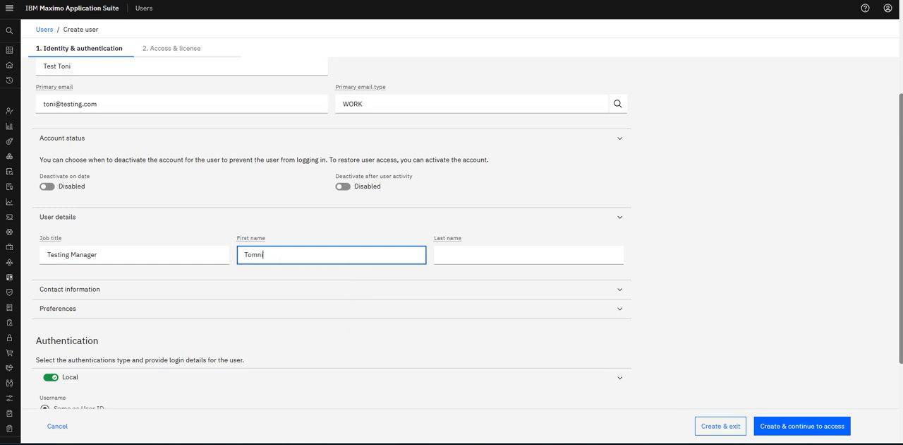
type("ni")
key("Tab")
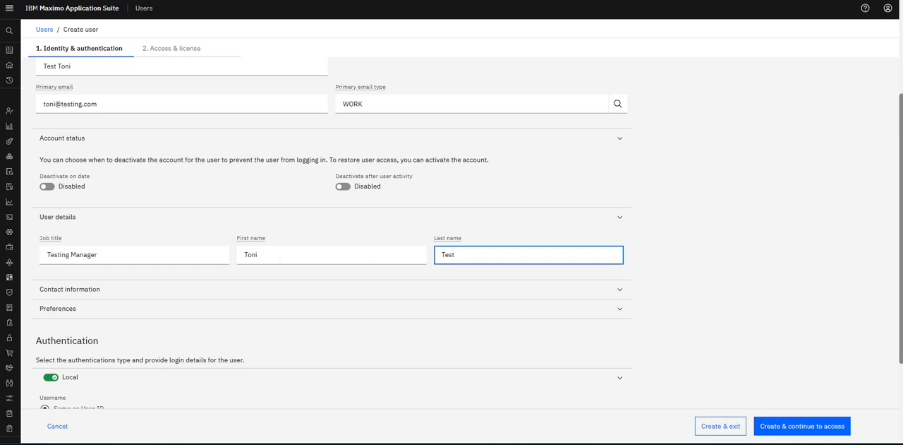
Expand the contact information and fill in the user's primary phone number.
scroll(448, 178, "down", 3)
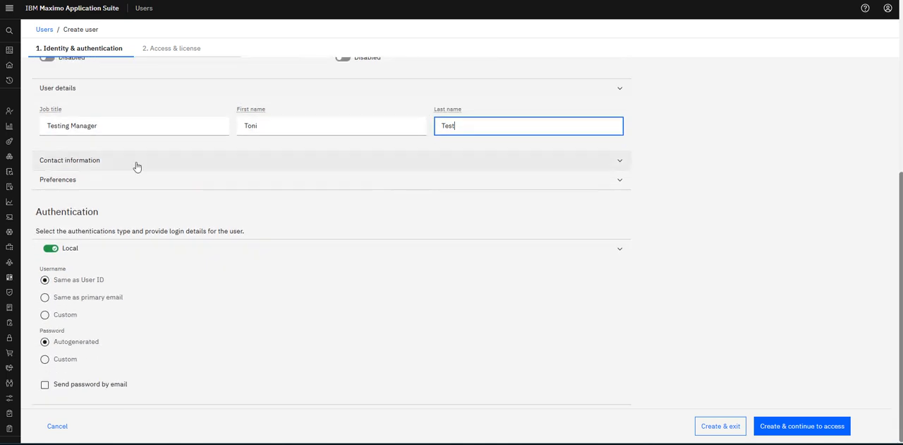
left_click(123, 167)
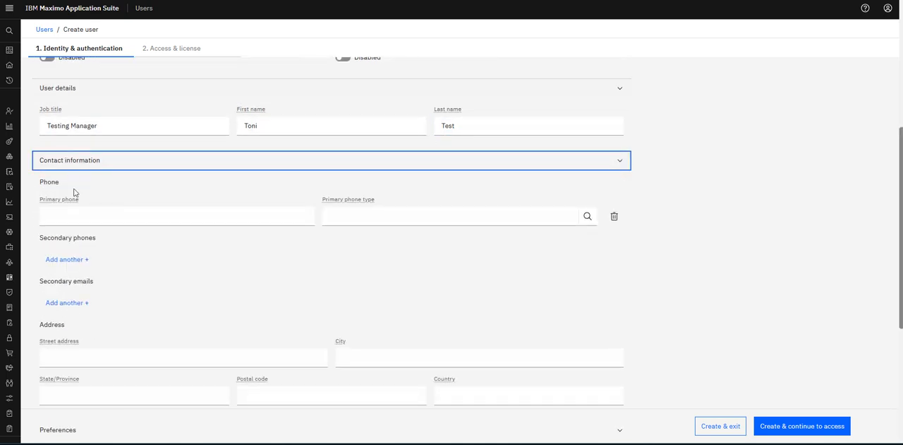
left_click(78, 216)
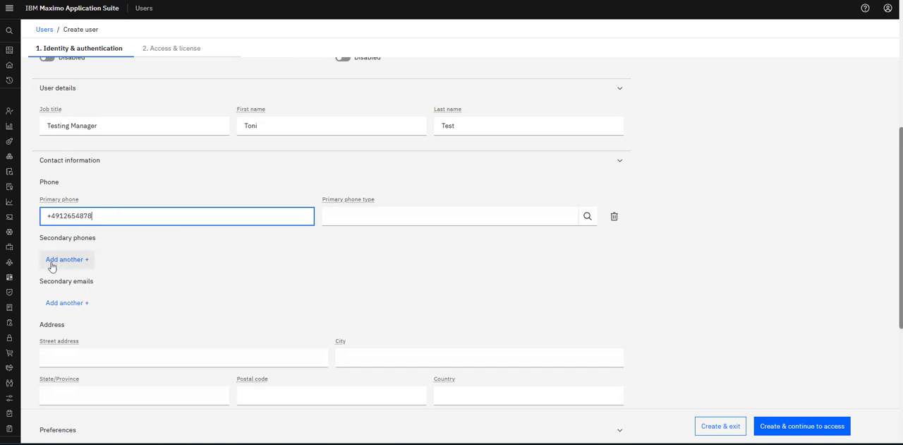
Examine the user's preferences and the available default applications without choosing one.
scroll(87, 303, "down", 2)
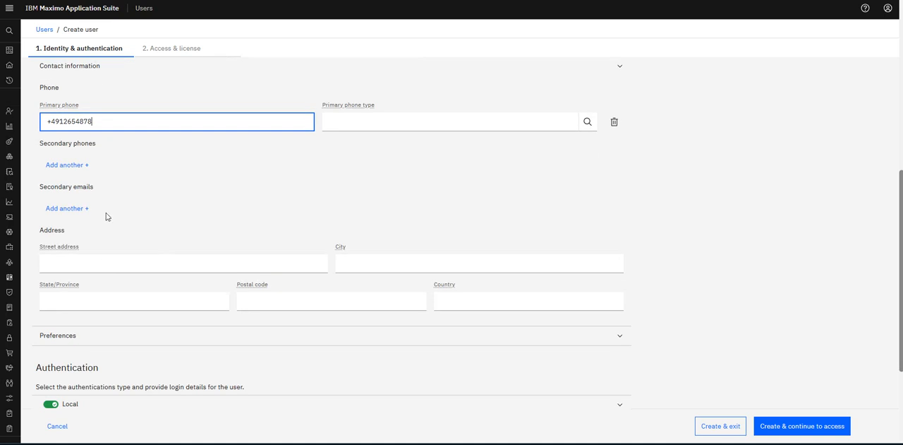
scroll(107, 217, "down", 2)
left_click(89, 243)
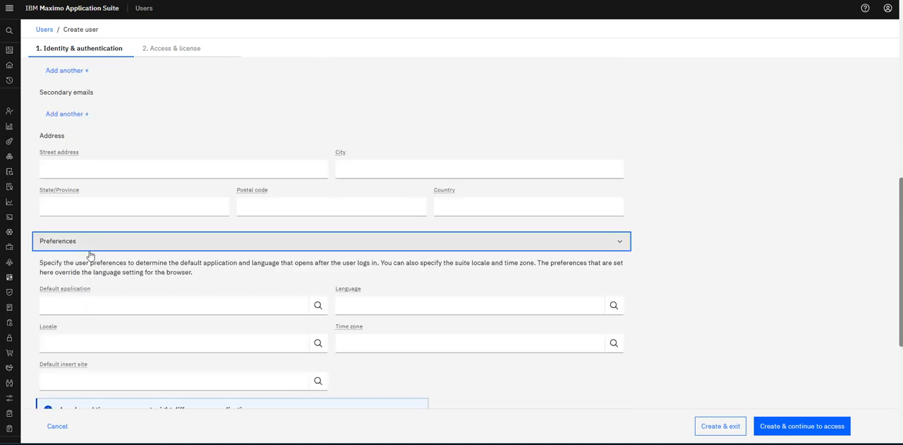
scroll(88, 254, "down", 2)
left_click(395, 211)
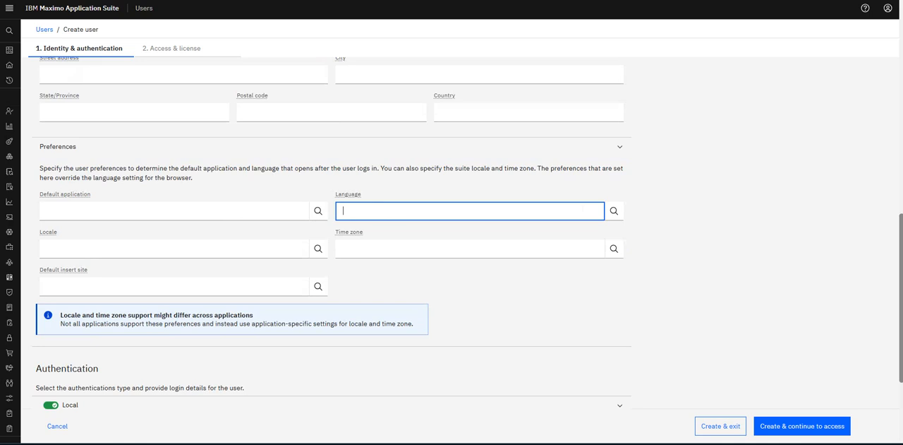
left_click(318, 211)
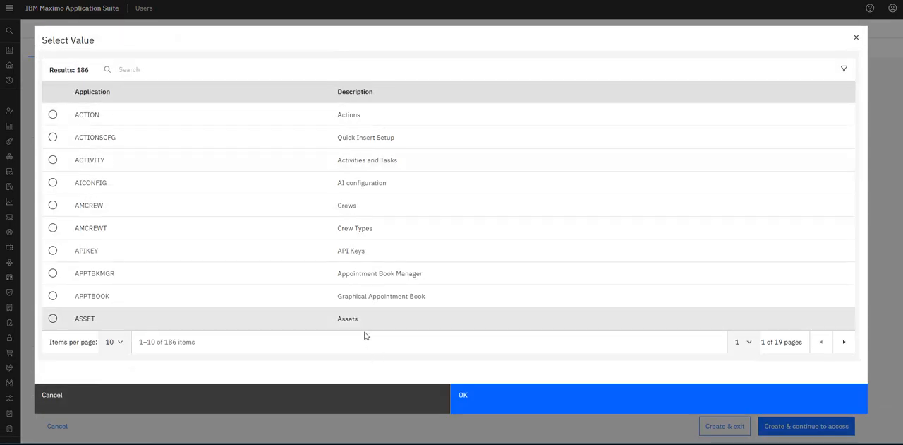
left_click(331, 410)
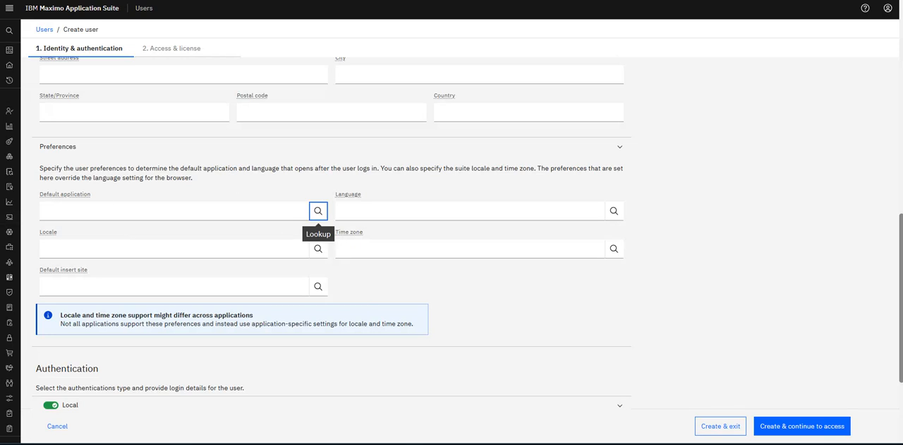
left_click(343, 249)
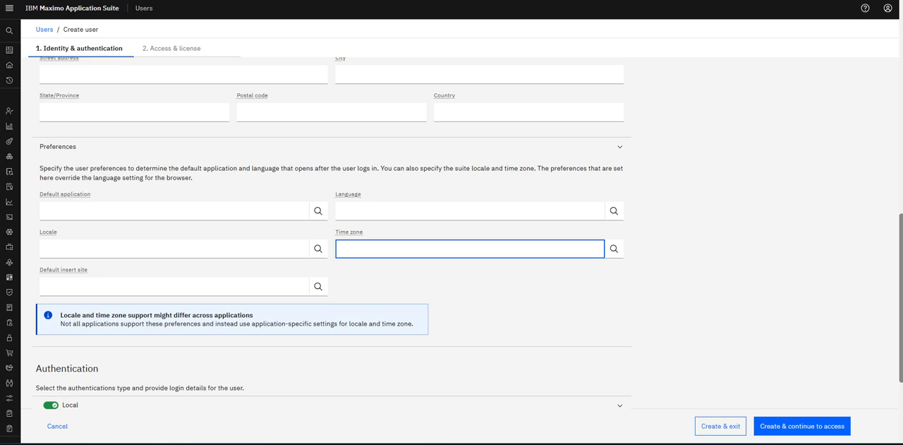
Switch the local authentication password from autogenerated to Custom and enter the new password.
scroll(311, 219, "down", 2)
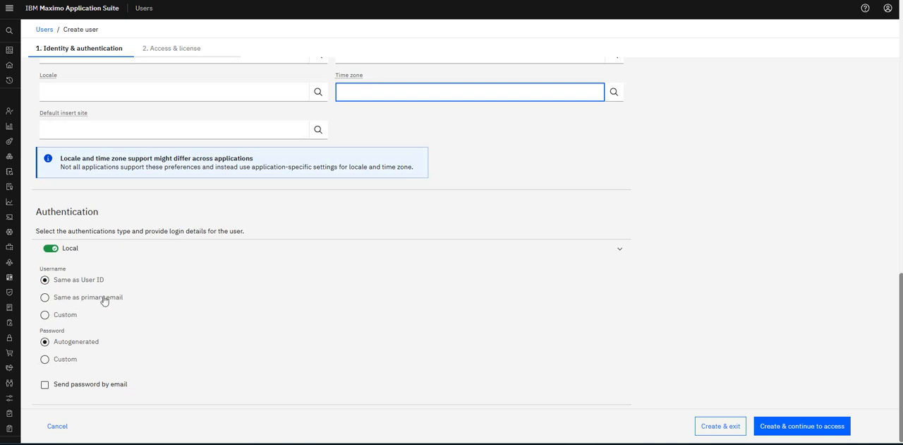
scroll(147, 280, "up", 15)
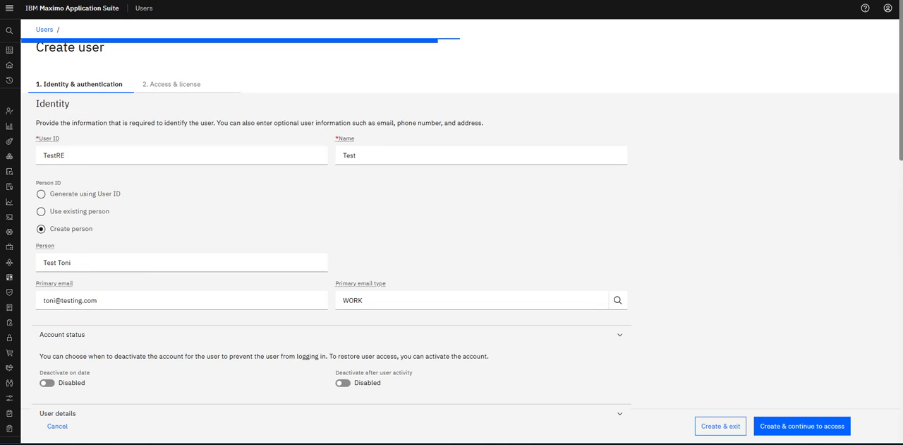
scroll(105, 201, "down", 15)
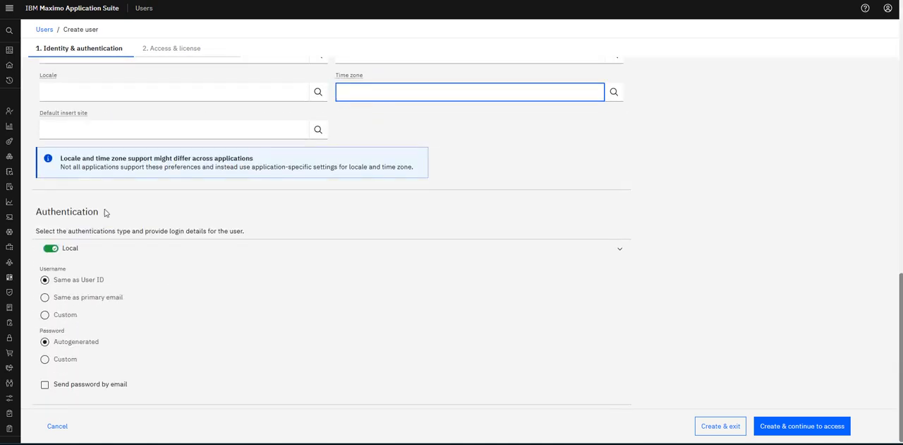
left_click(56, 358)
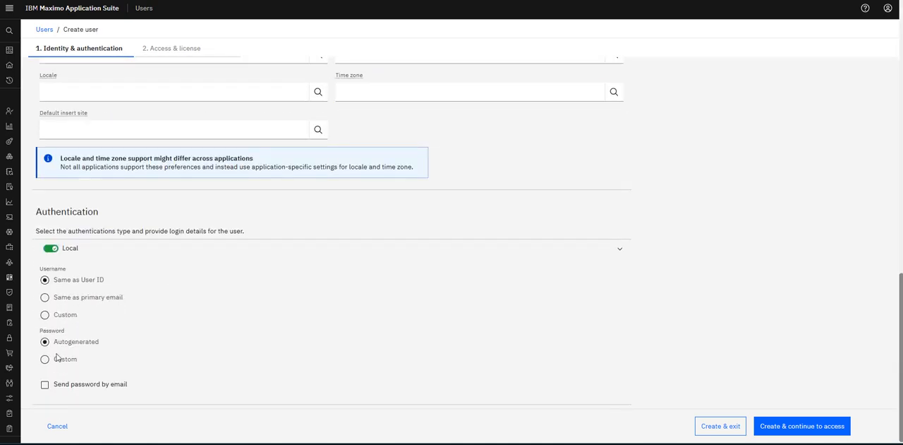
left_click(395, 324)
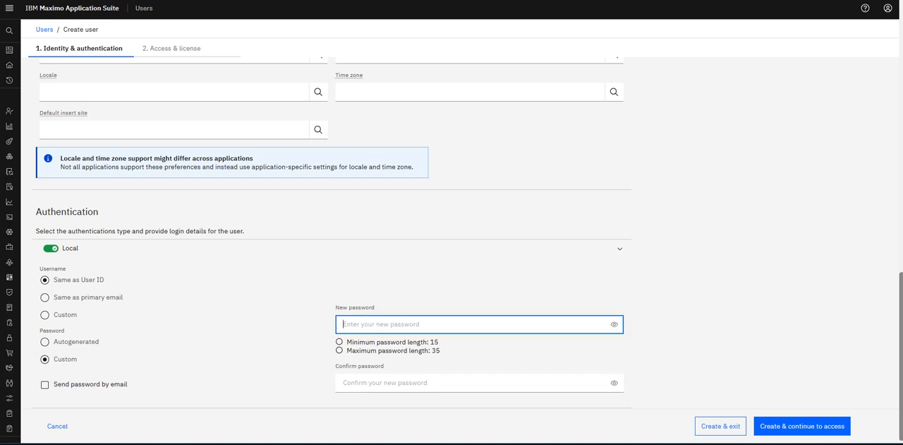
type("••")
key("BackSpace")
key("BackSpace")
key("BackSpace")
key("BackSpace")
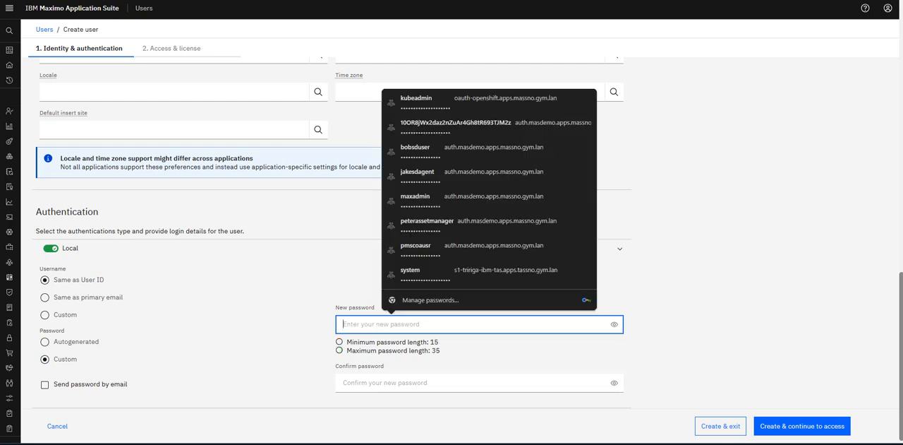
type("•••")
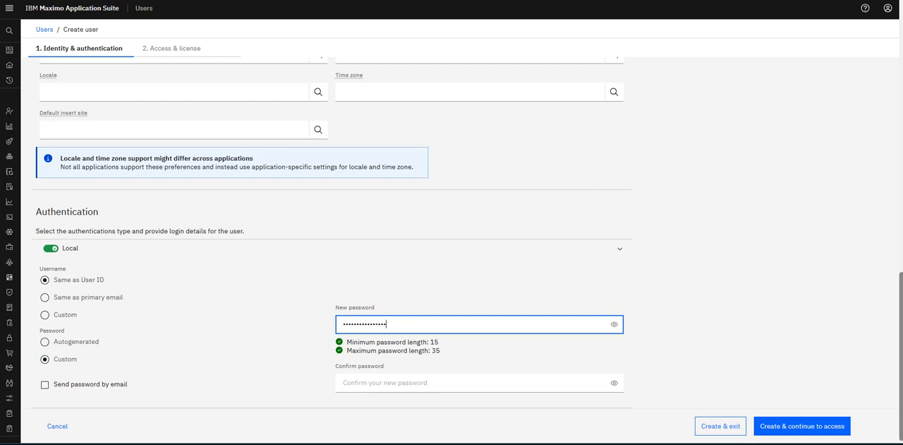
Confirm the custom password, then create the user and continue to the access settings.
key("Tab")
key("Tab")
type("•")
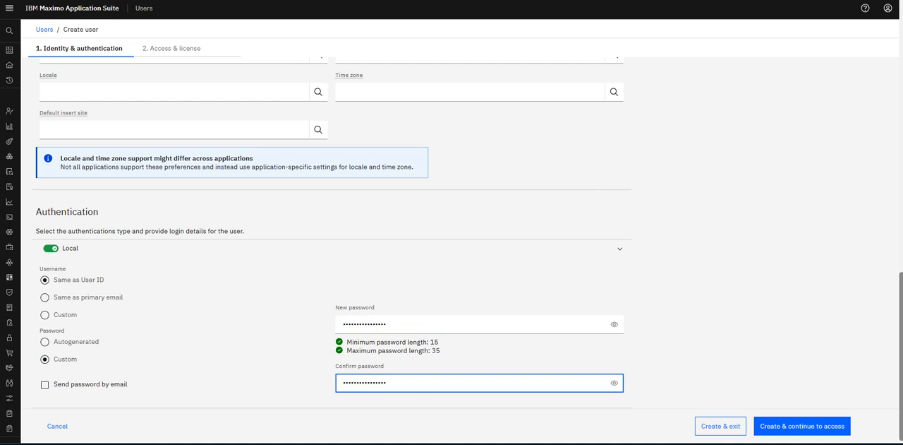
left_click(697, 373)
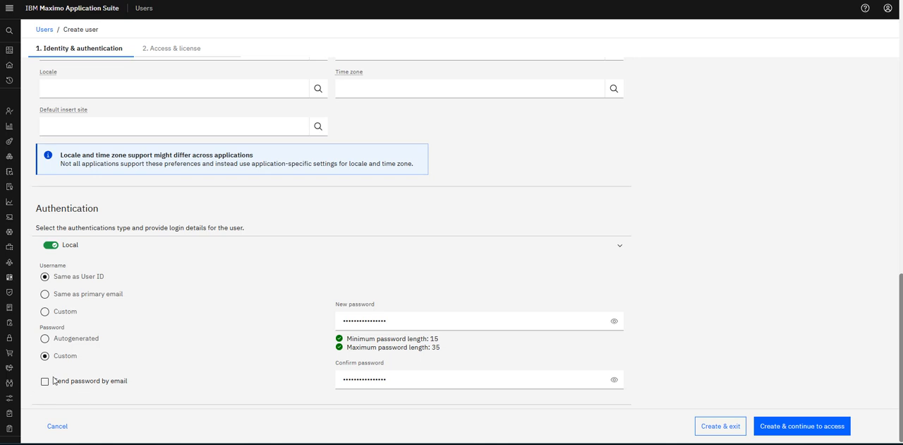
left_click(804, 429)
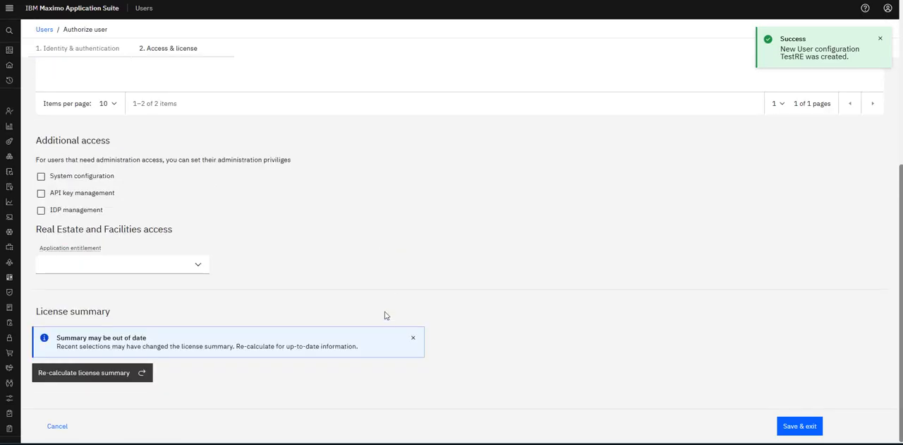
Review the user's access type and security groups, and set the Real Estate and Facilities application entitlement to Base.
scroll(394, 240, "up", 2)
scroll(394, 240, "up", 3)
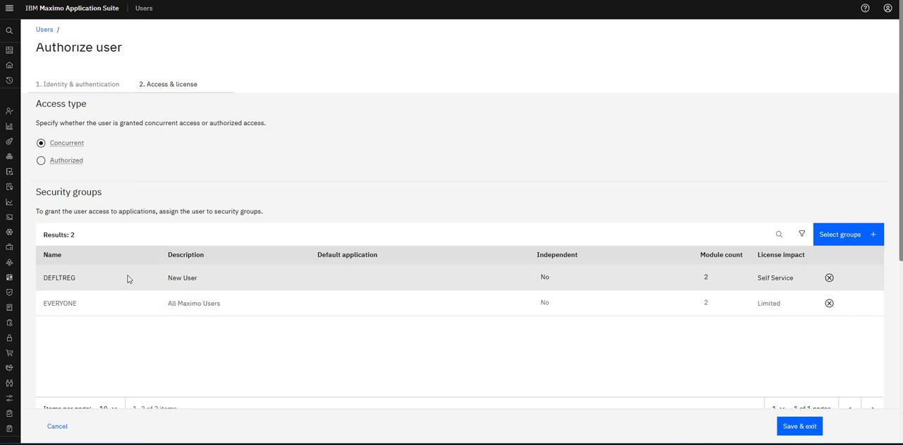
scroll(128, 278, "down", 2)
scroll(128, 279, "down", 2)
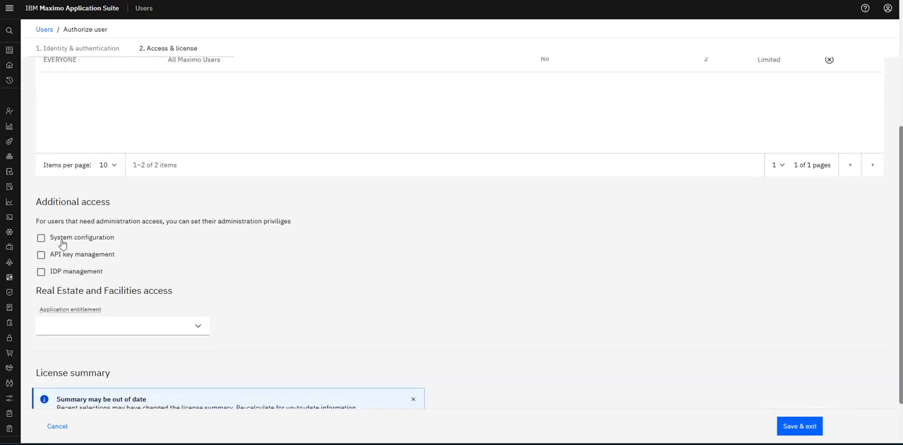
scroll(61, 240, "up", 4)
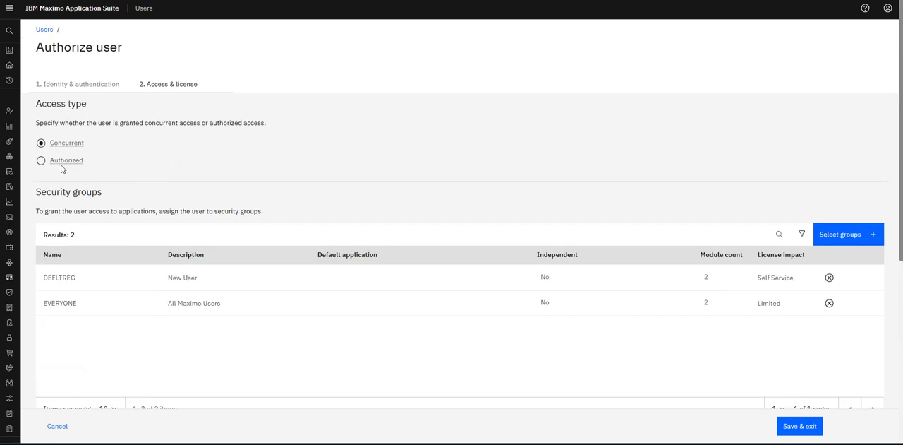
scroll(103, 223, "down", 4)
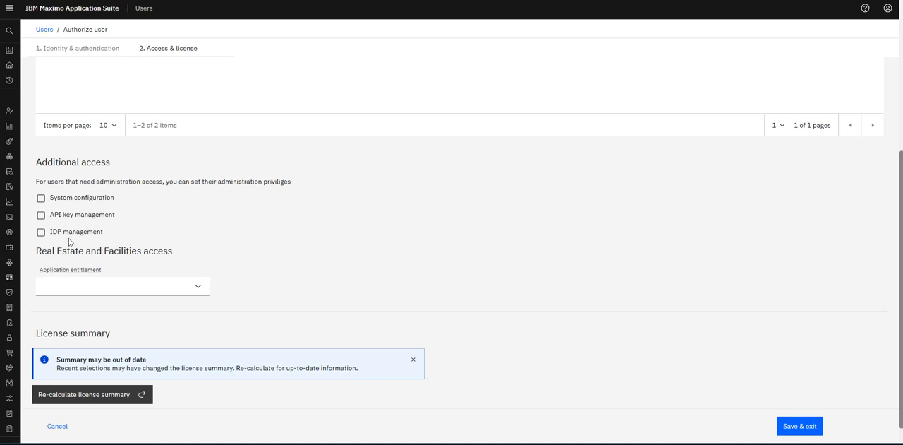
left_click(191, 284)
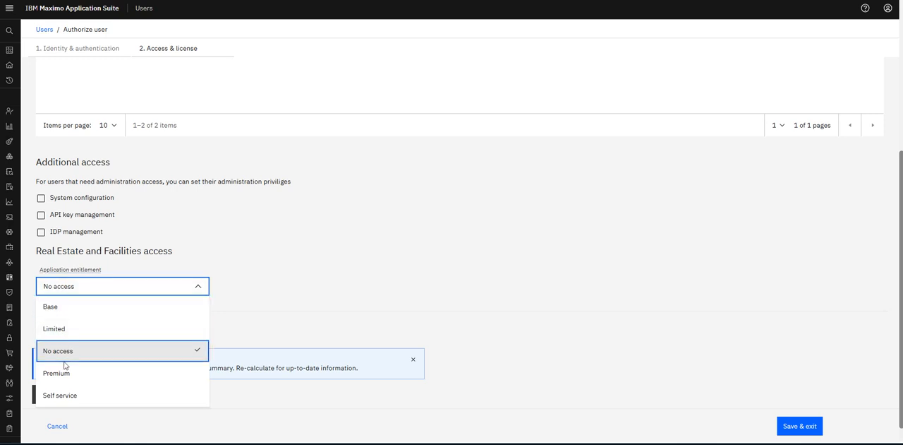
left_click(73, 306)
left_click(275, 300)
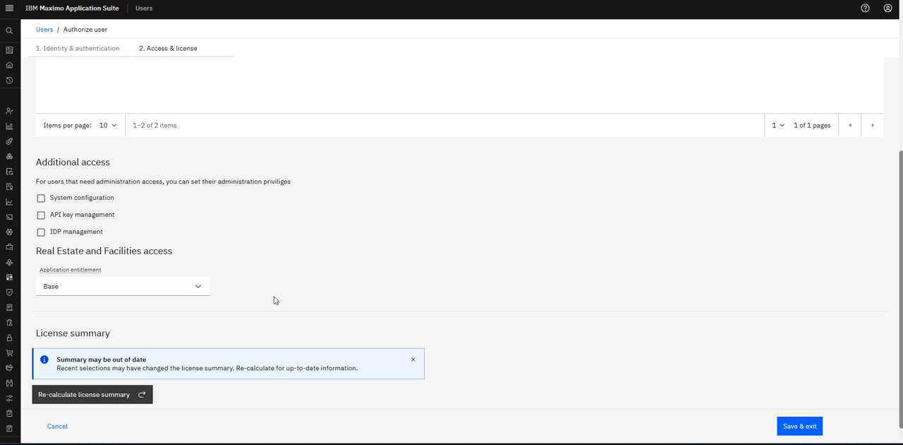
Recalculate the license summary for the Base entitlement and review its explanation.
scroll(276, 299, "down", 2)
left_click(91, 379)
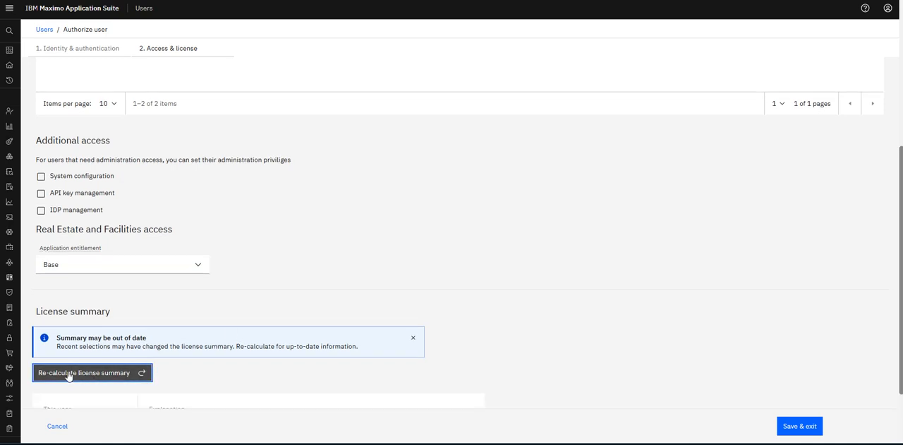
scroll(191, 344, "down", 2)
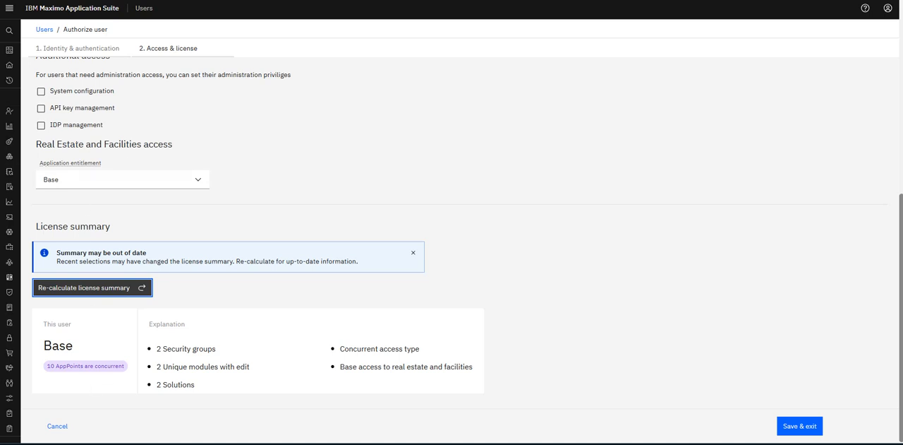
Change the user's access type to Authorized and recalculate the license summary.
scroll(175, 345, "up", 10)
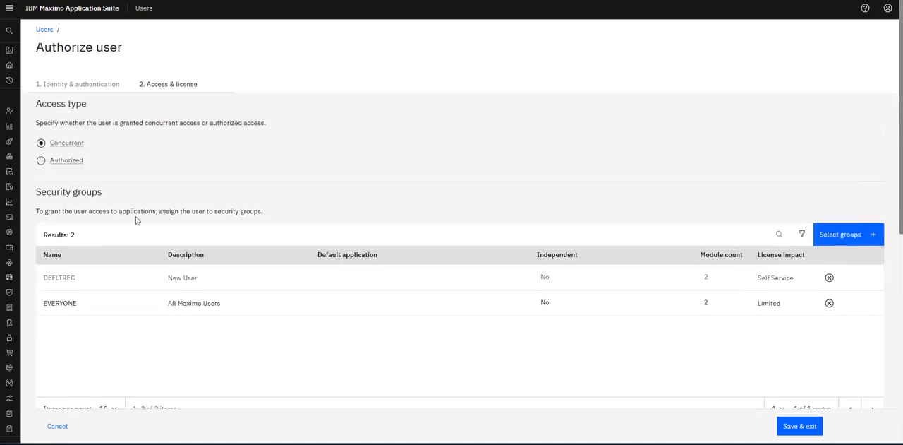
left_click(41, 161)
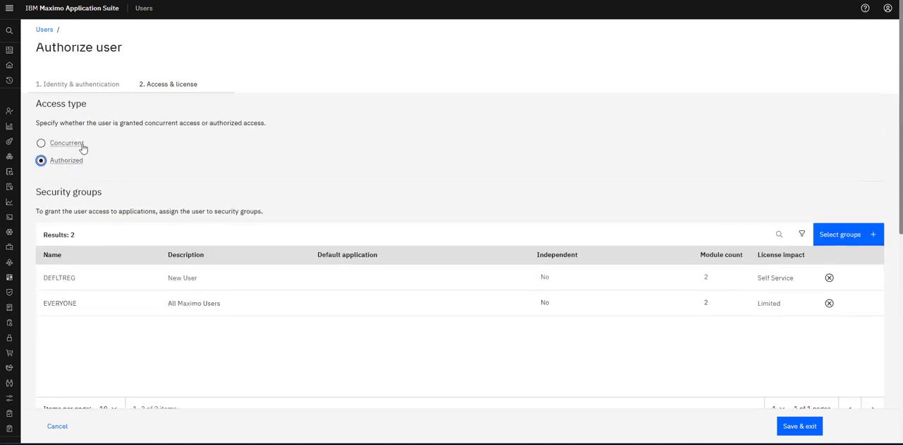
scroll(101, 188, "down", 5)
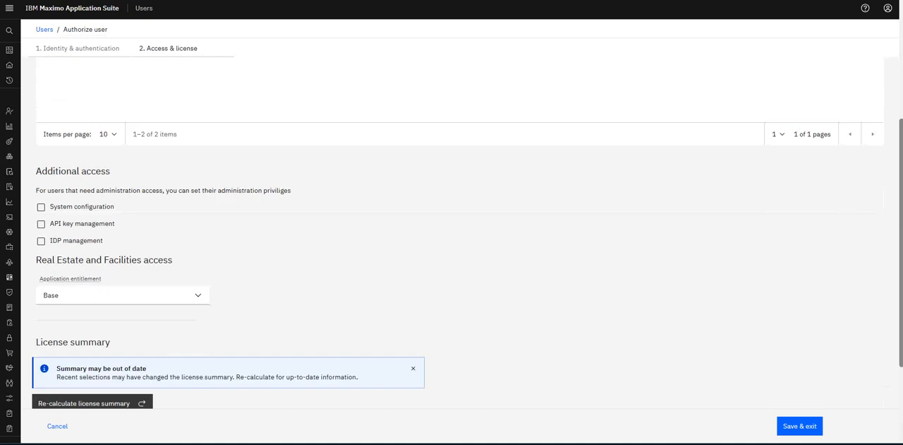
scroll(98, 195, "down", 2)
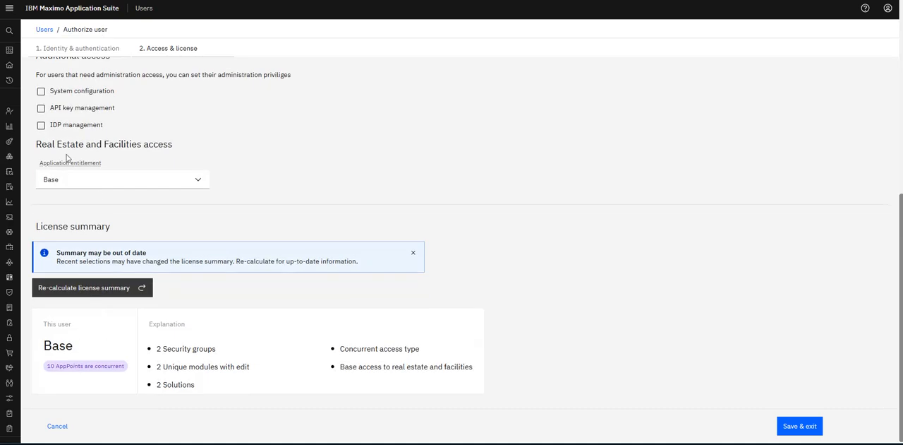
left_click(88, 288)
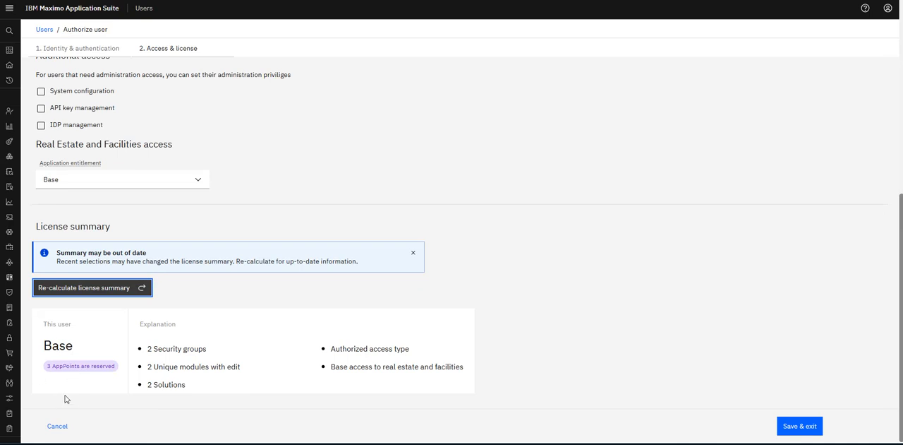
Set the user's access type back to Concurrent and recalculate the license summary.
scroll(109, 366, "up", 10)
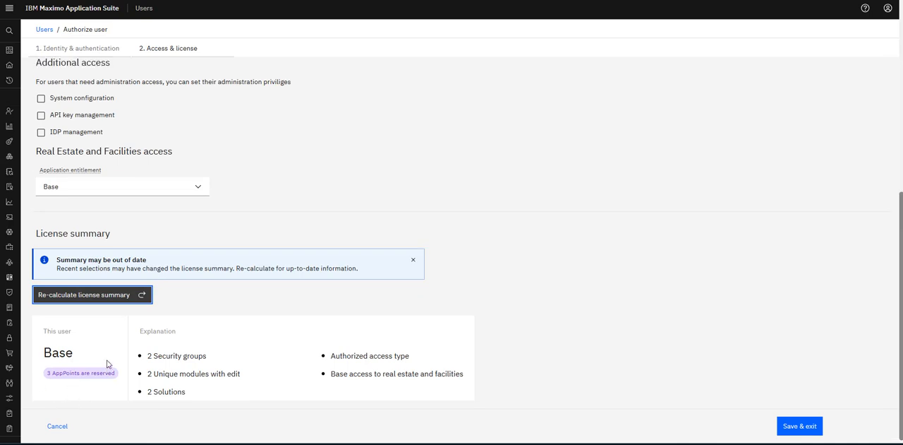
left_click(44, 145)
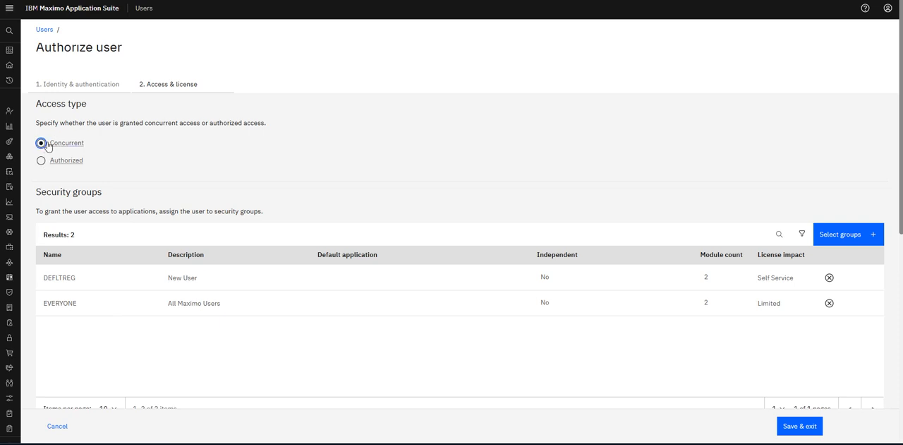
scroll(112, 276, "down", 8)
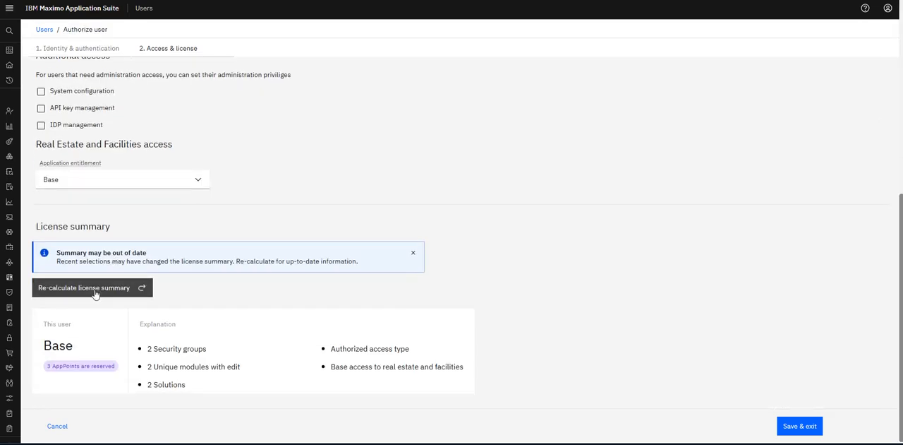
left_click(94, 288)
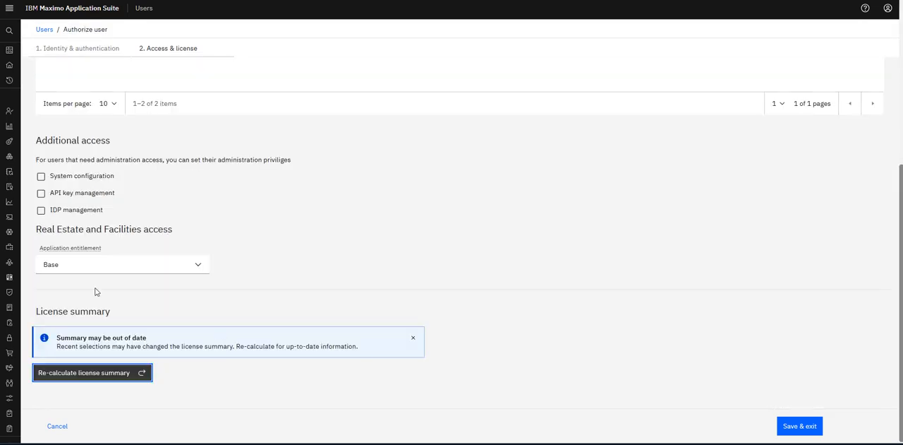
left_click(97, 373)
Save the user's access and license settings and review the resulting identity record.
left_click(811, 425)
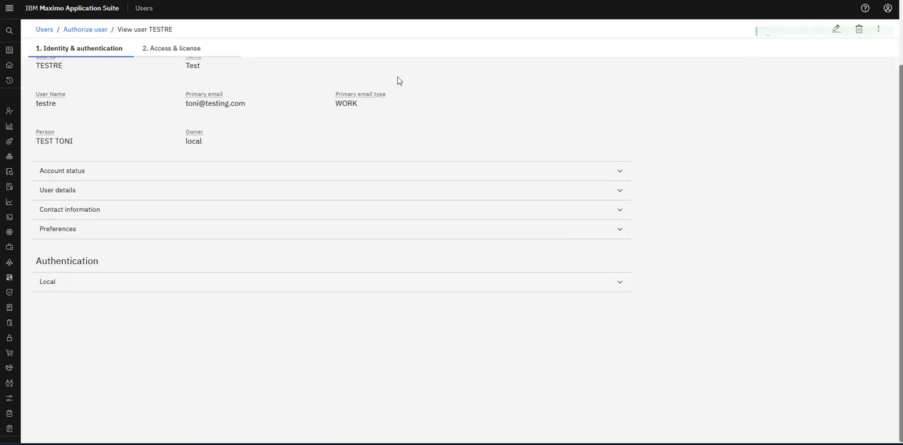
scroll(479, 126, "up", 3)
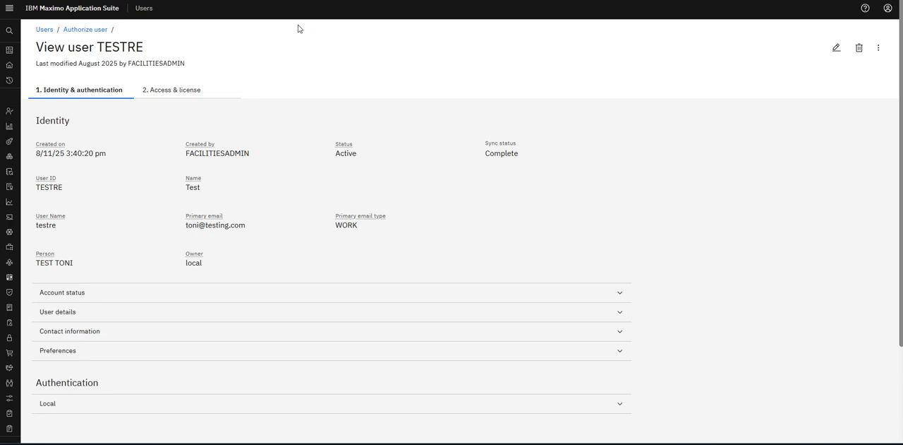
Collapse the Manage applications in the navigation, check the signed-in profile, and open the Real Estate and Facilities application.
left_click(9, 8)
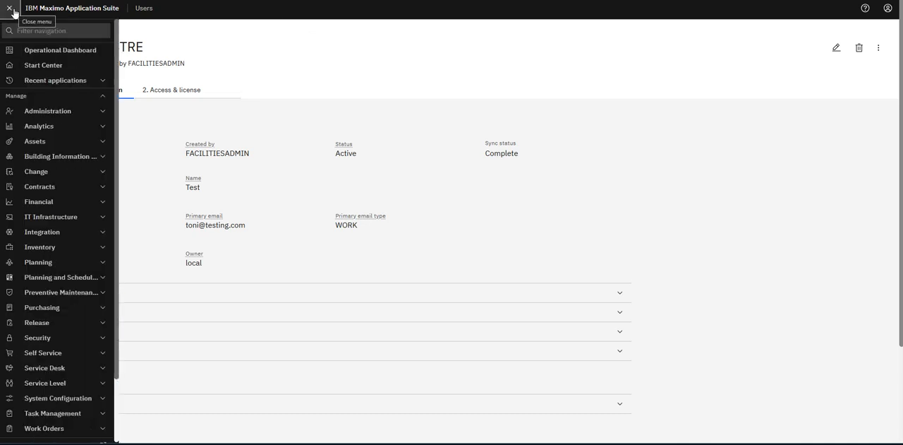
left_click(106, 96)
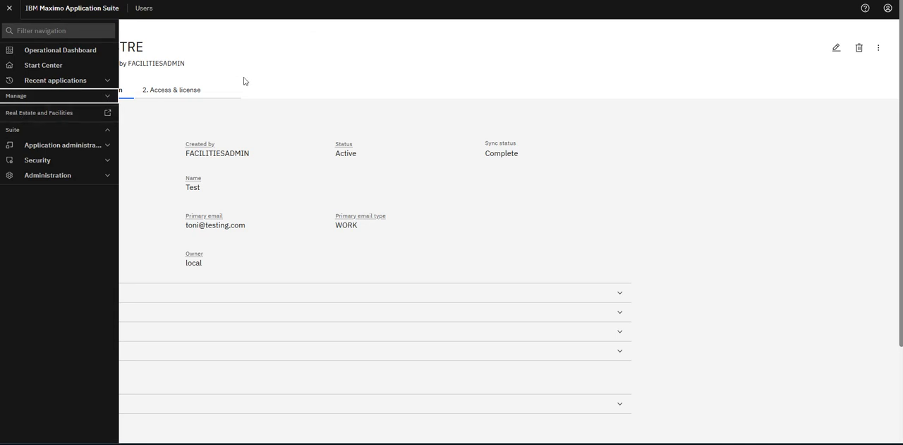
left_click(888, 8)
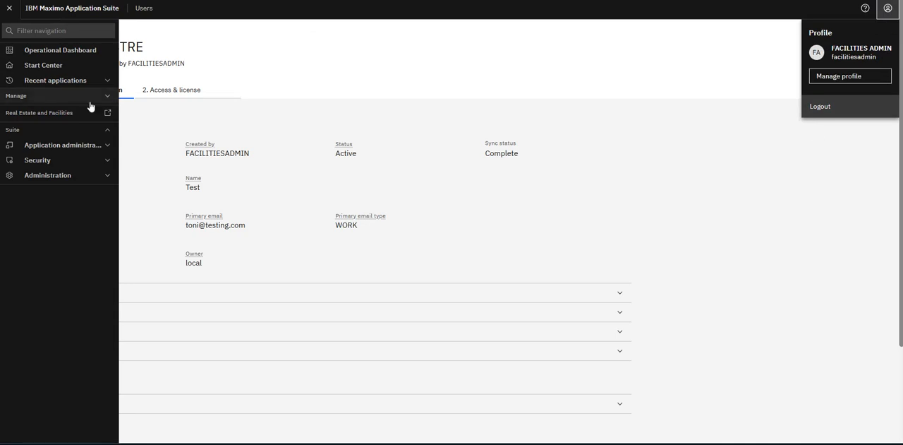
left_click(108, 114)
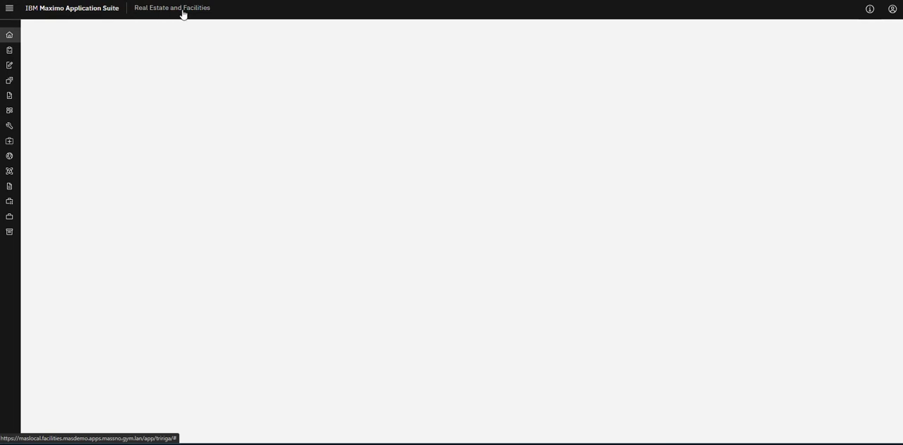
Expand the navigation and locate user TESTRE in the list of users needing a user type.
left_click(9, 8)
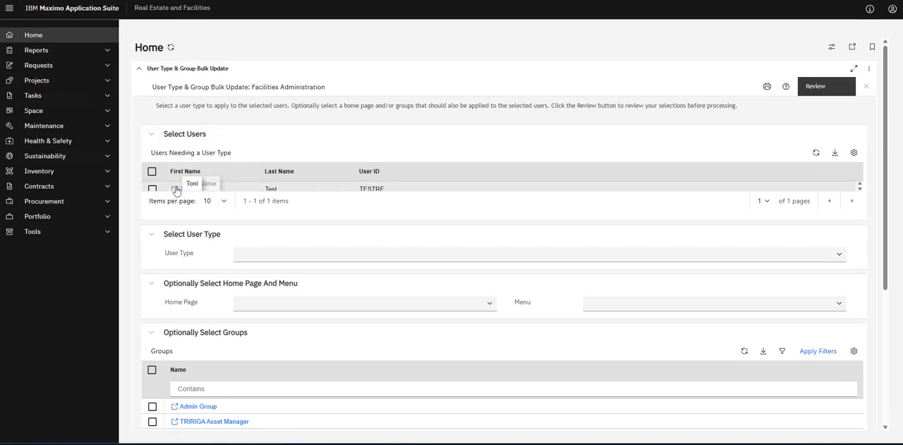
scroll(181, 190, "down", 1)
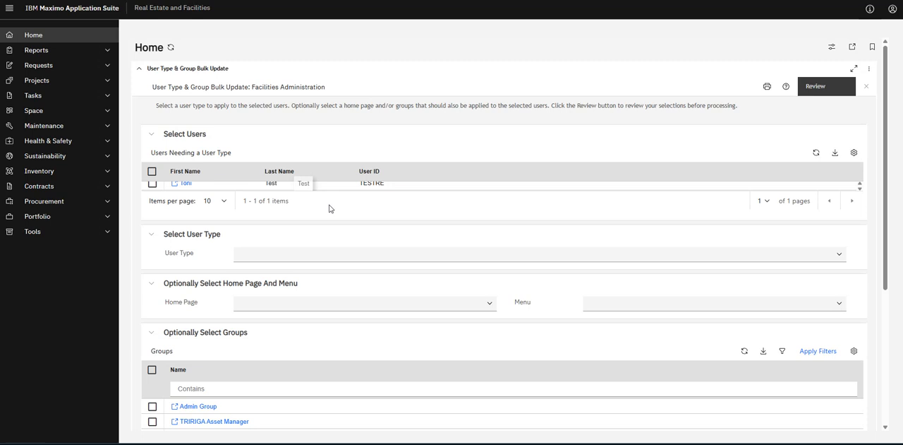
Review the bulk update sections, select user TESTRE among the users needing a user type, and open its MAS Core user record.
scroll(329, 208, "down", 5)
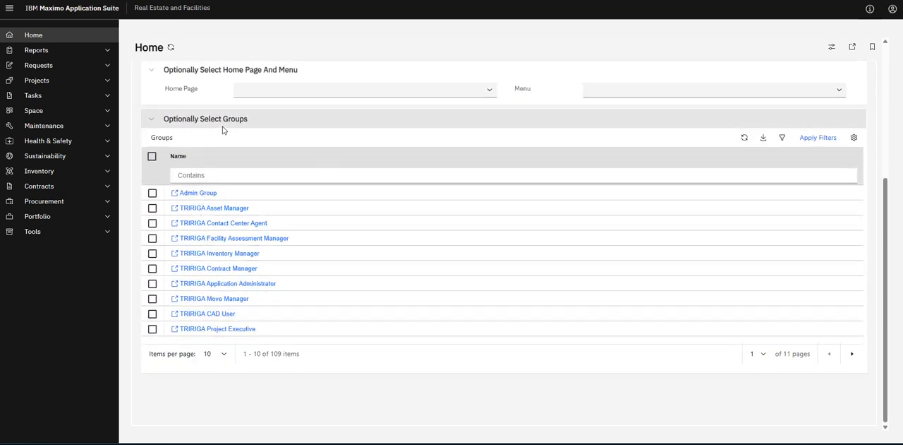
scroll(222, 130, "up", 5)
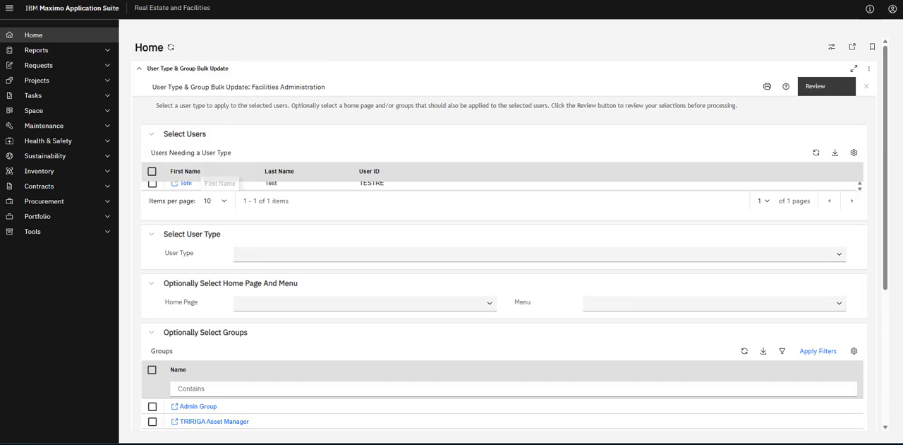
left_click(155, 134)
left_click(155, 134)
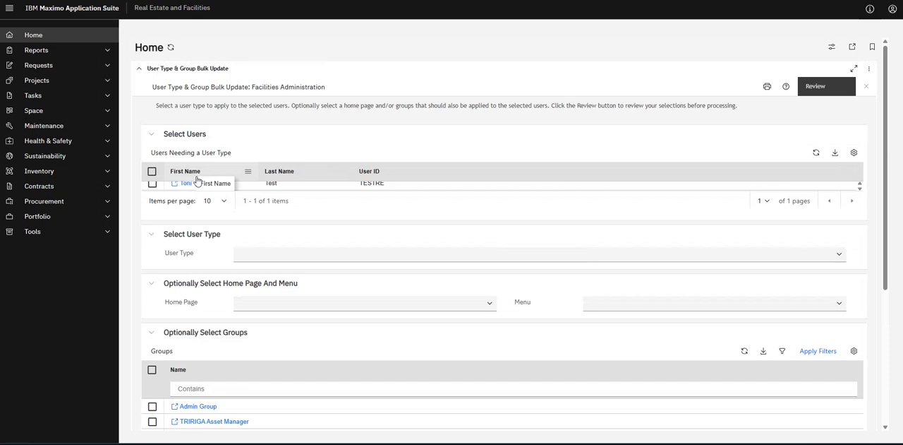
left_click(153, 183)
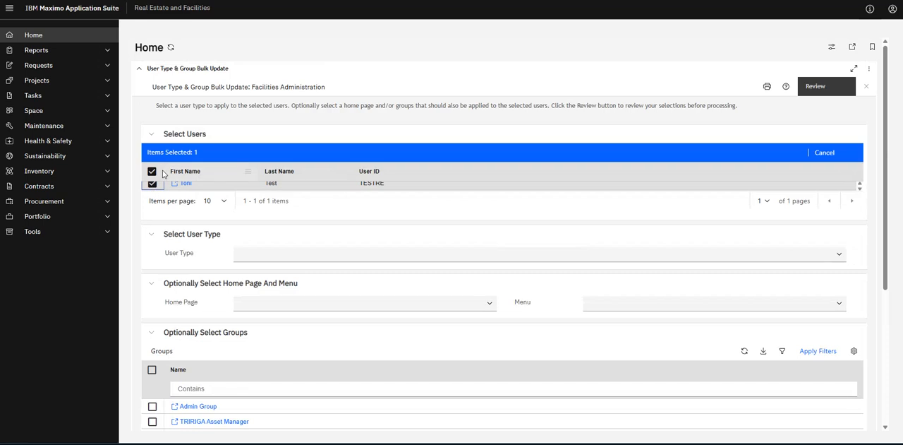
left_click(178, 185)
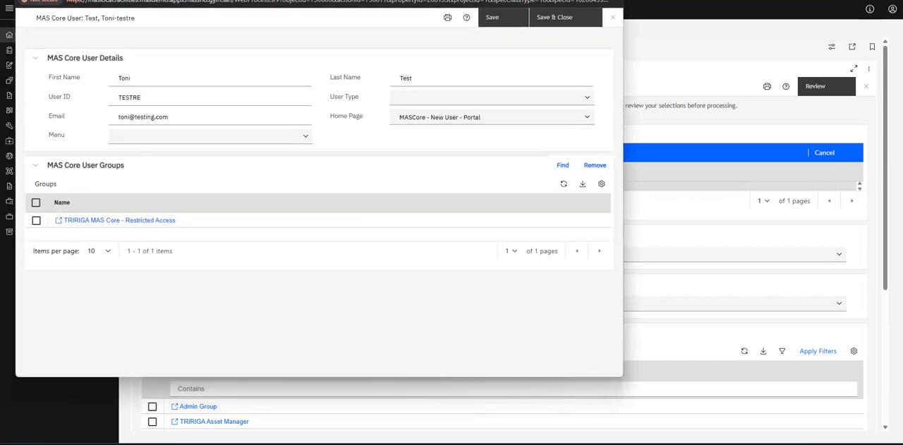
Assign TRIRIGA Global Menu as the user's menu and Employee as the user type.
left_click(310, 126)
scroll(189, 166, "down", 4)
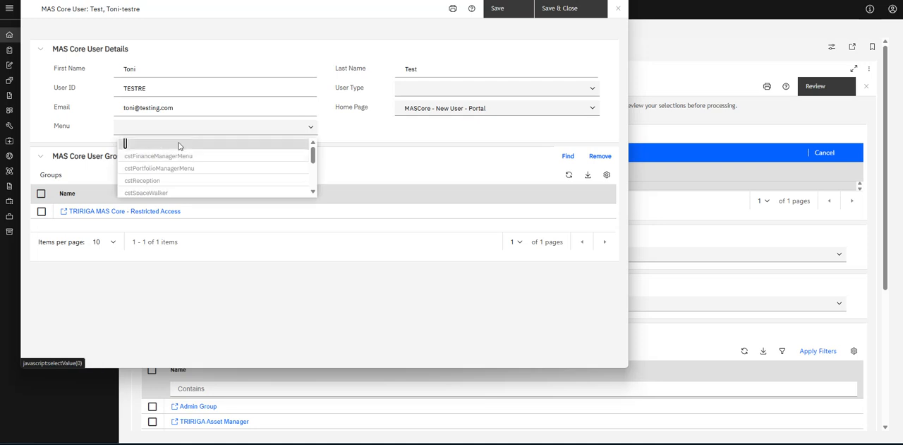
left_click(194, 171)
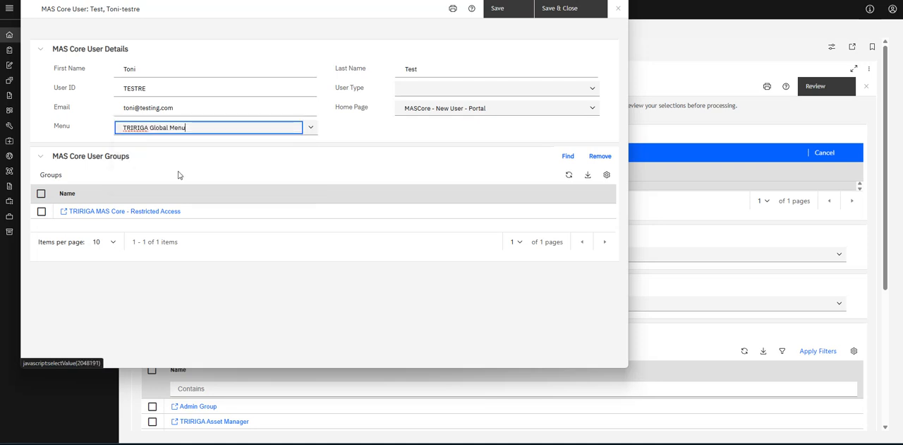
left_click(592, 88)
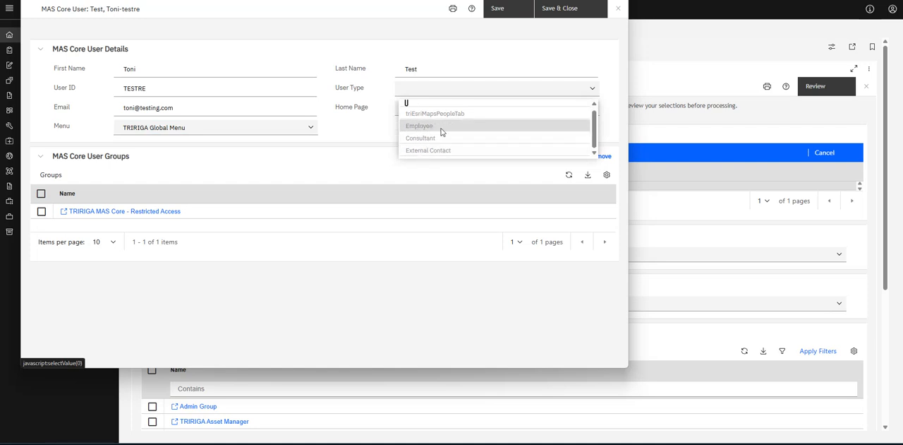
left_click(432, 129)
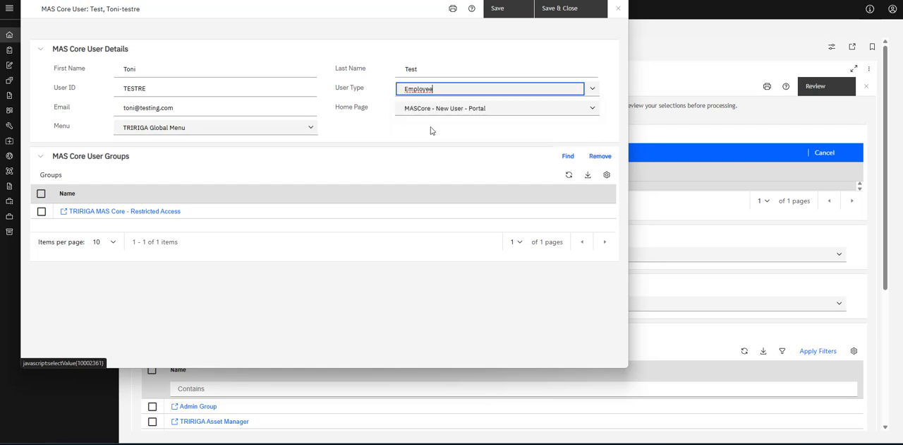
left_click(375, 141)
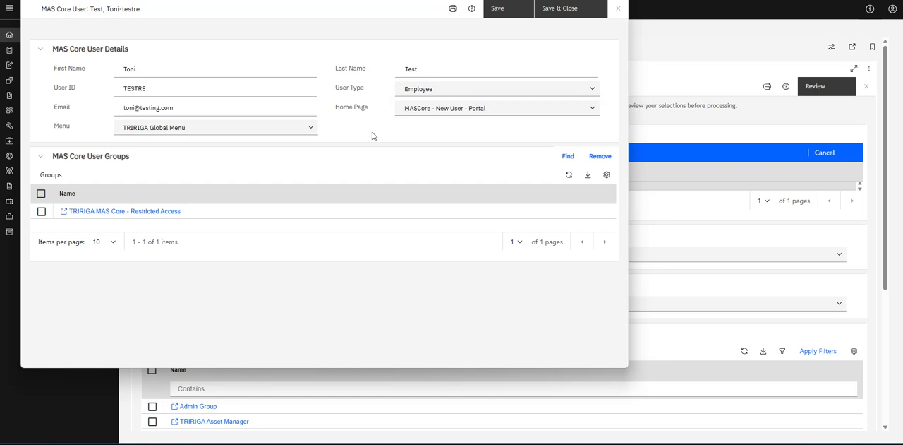
Add the CDE Customer Data Security, Comprehensive Read Only, Customer - ABC, Dynamic Space Planning Access, Geography Root and IBM Design groups and save the user record.
left_click(568, 155)
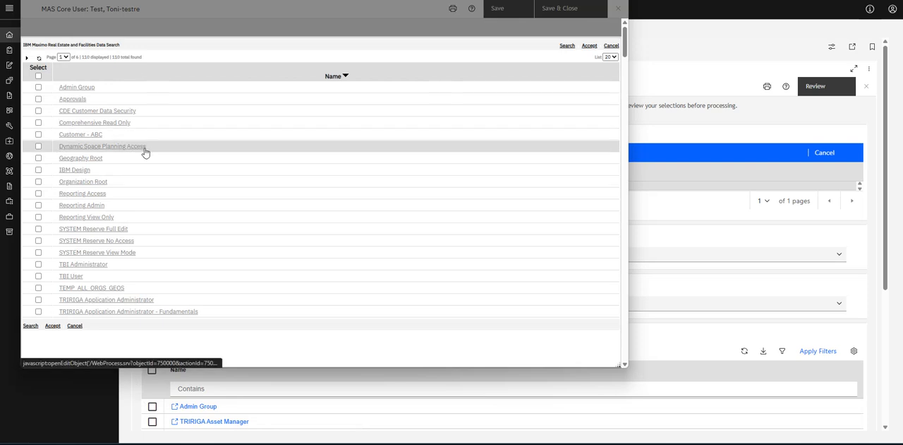
left_click(38, 158)
left_click(38, 170)
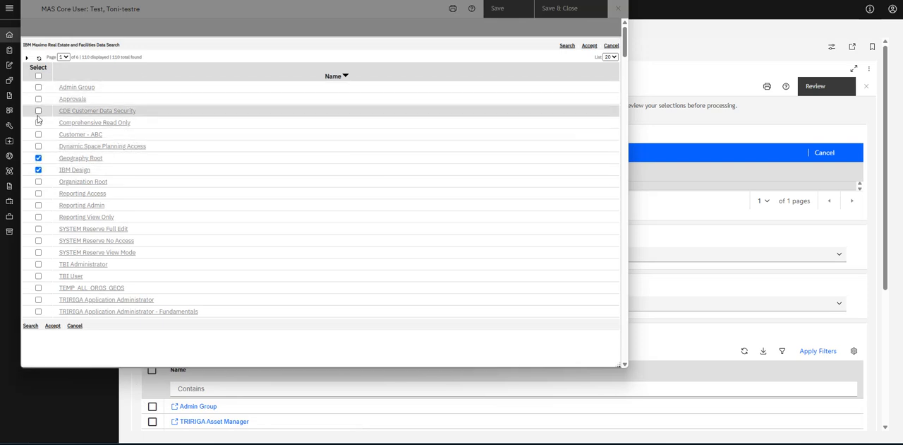
left_click(39, 123)
left_click(38, 111)
left_click(38, 134)
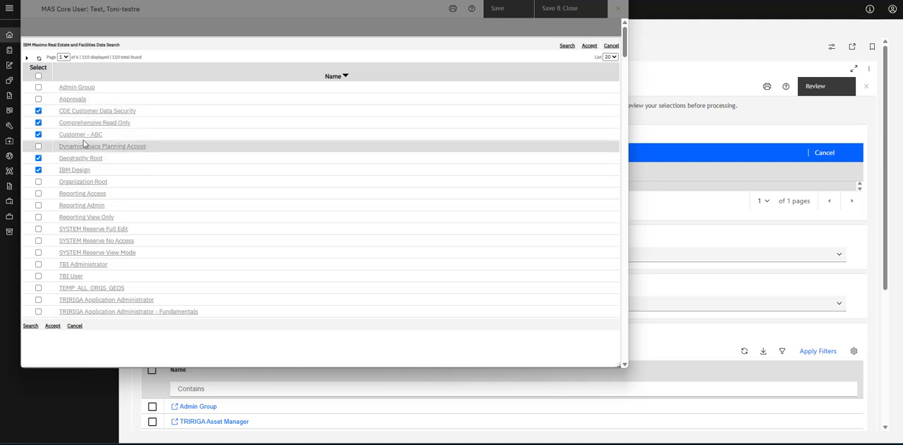
left_click(39, 147)
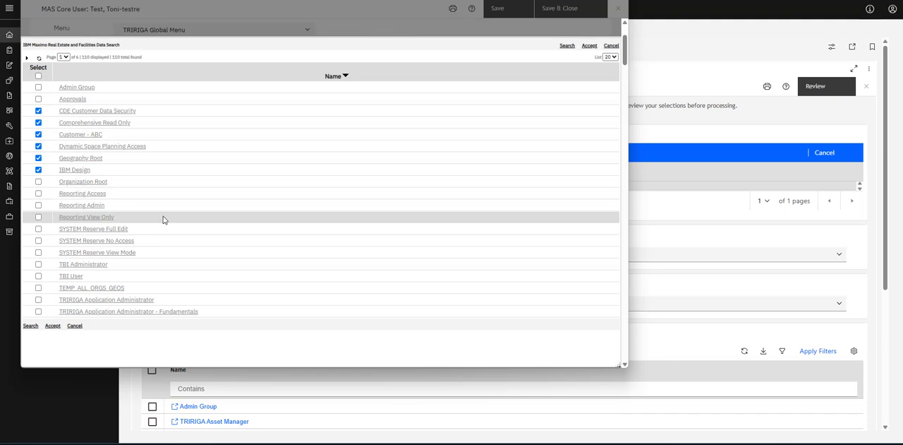
left_click(590, 47)
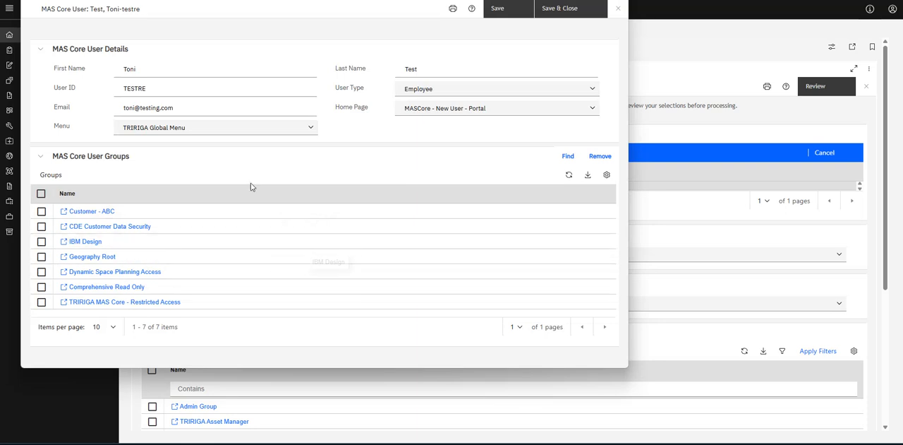
left_click(571, 9)
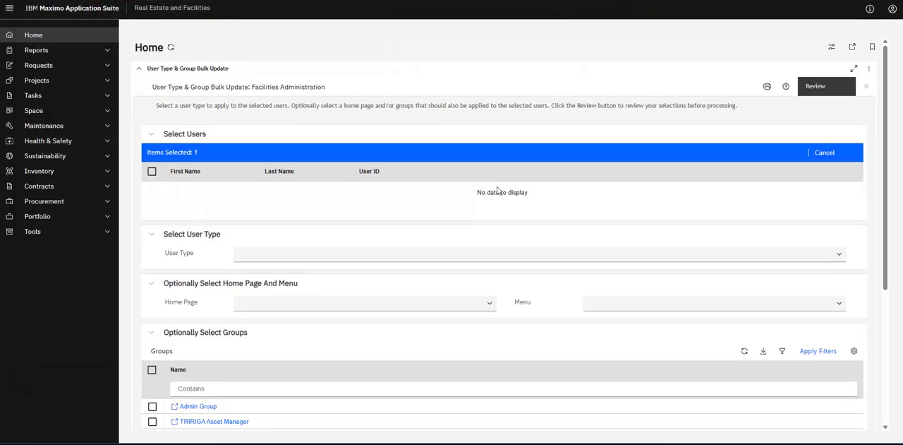
Examine the user type, home page and group options offered for updating users in bulk.
scroll(341, 350, "down", 3)
scroll(430, 235, "up", 1)
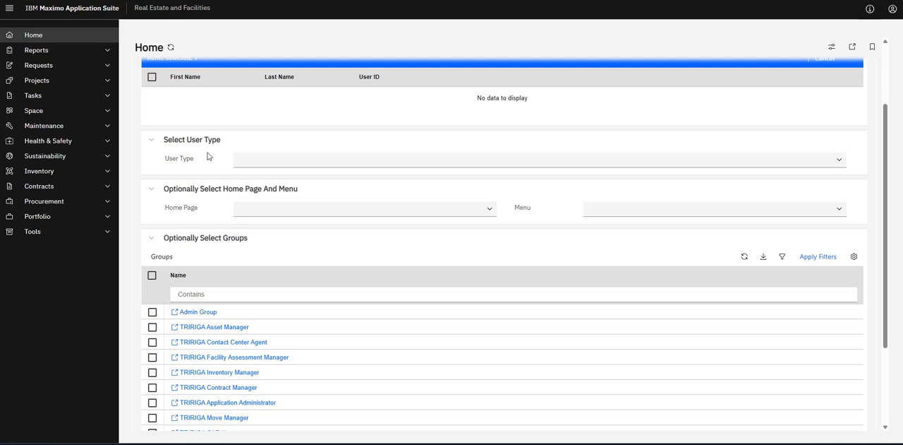
scroll(208, 156, "up", 2)
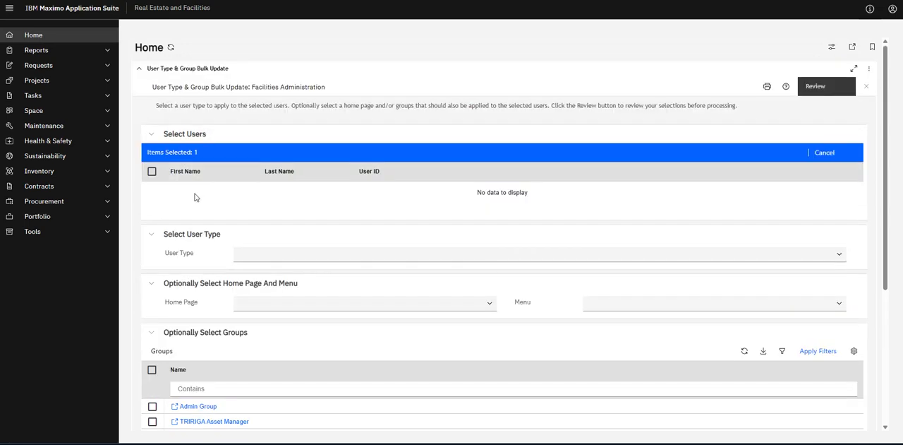
left_click(841, 255)
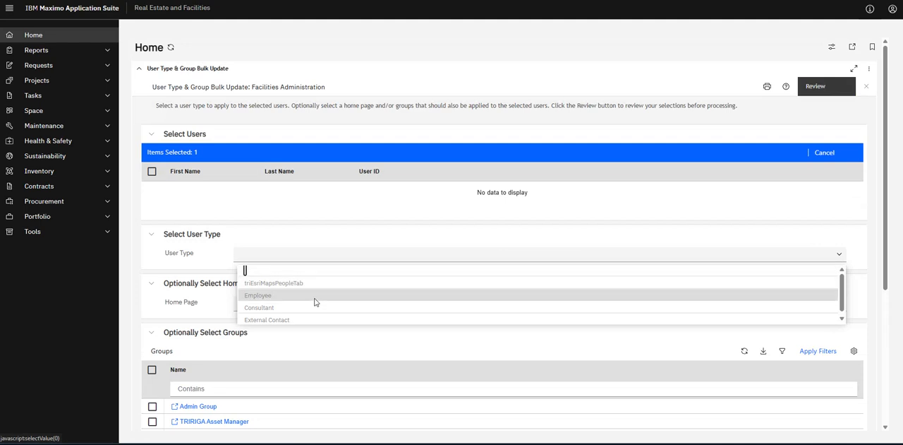
left_click(195, 275)
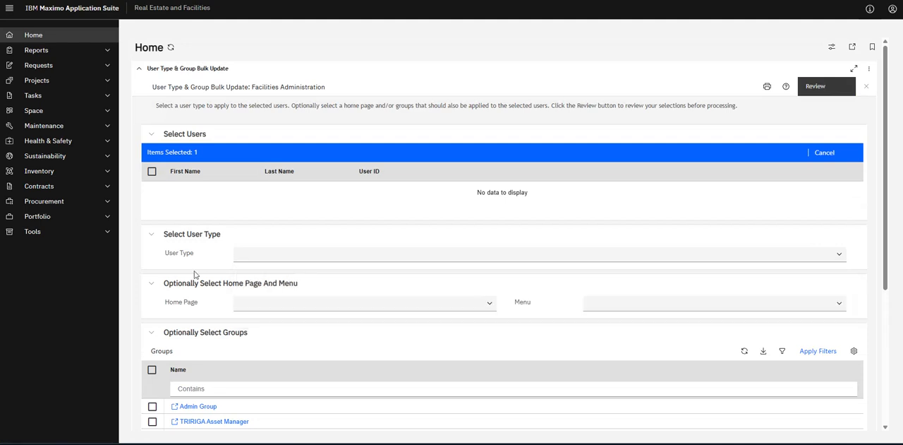
scroll(204, 278, "down", 2)
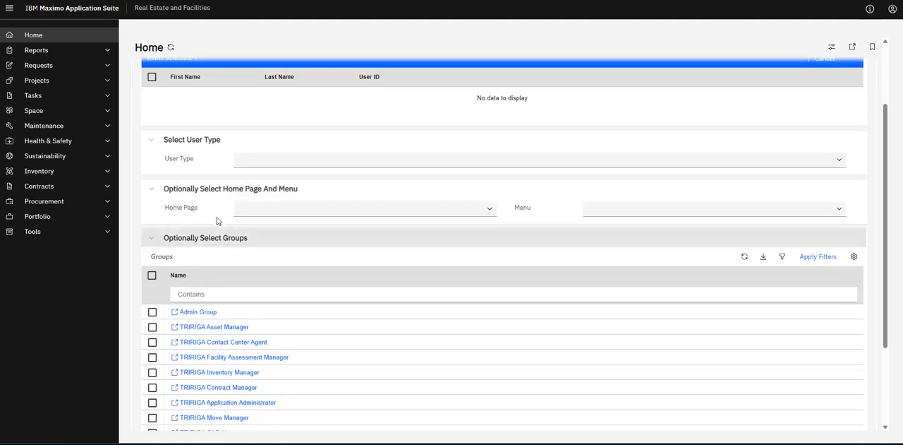
left_click(488, 210)
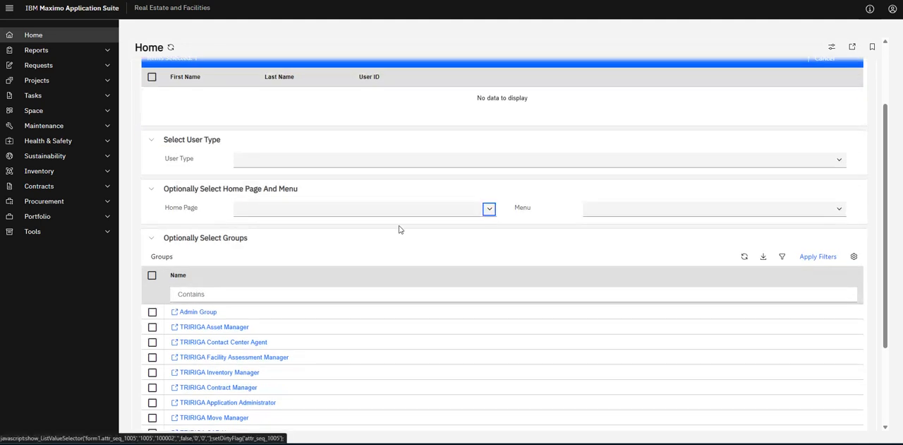
scroll(242, 277, "down", 2)
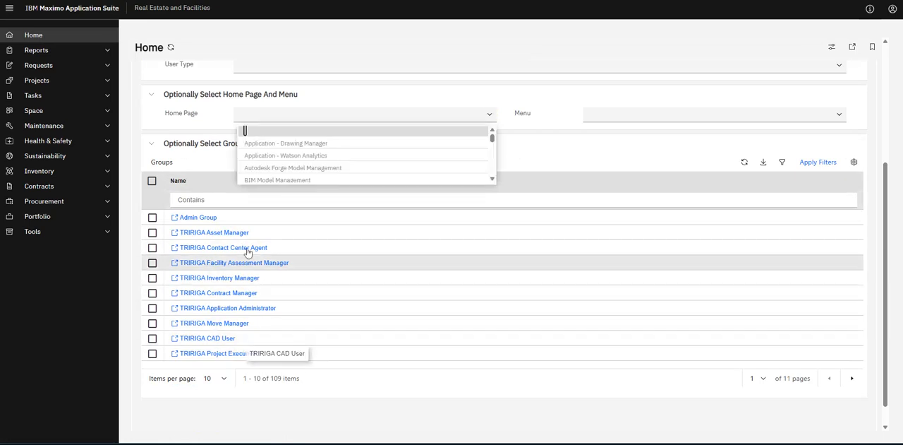
scroll(351, 274, "up", 4)
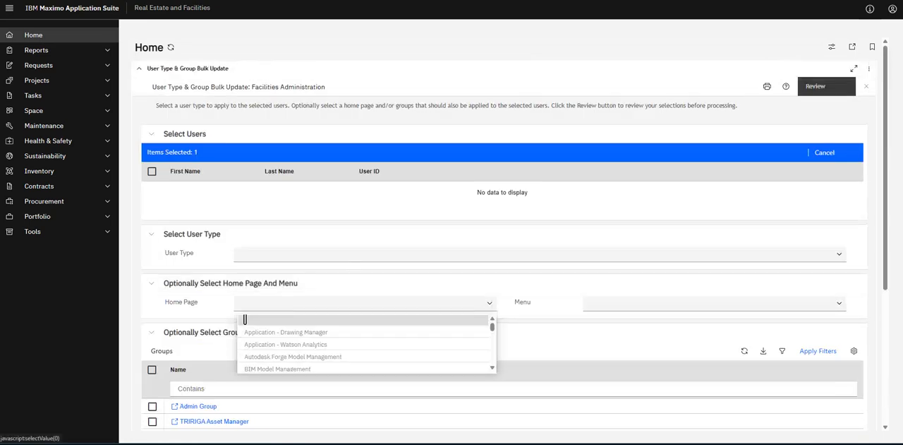
left_click(835, 86)
Open an Incognito browser window and load the Maximo Application Suite login page.
left_click(895, 1)
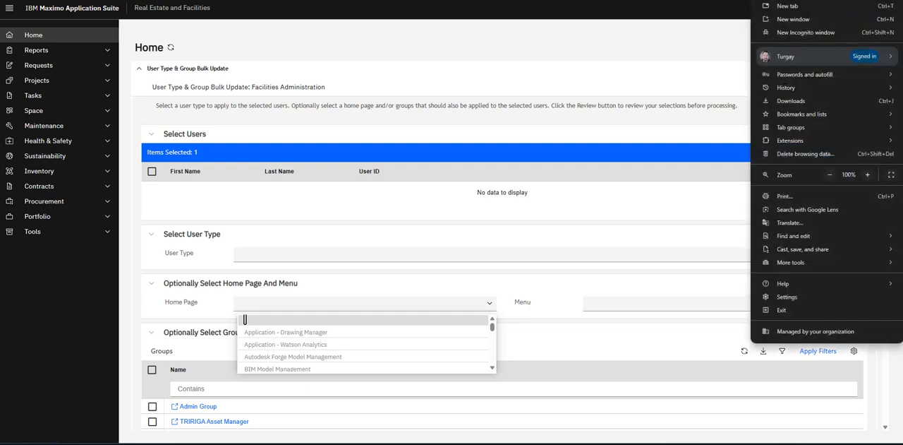
left_click(813, 34)
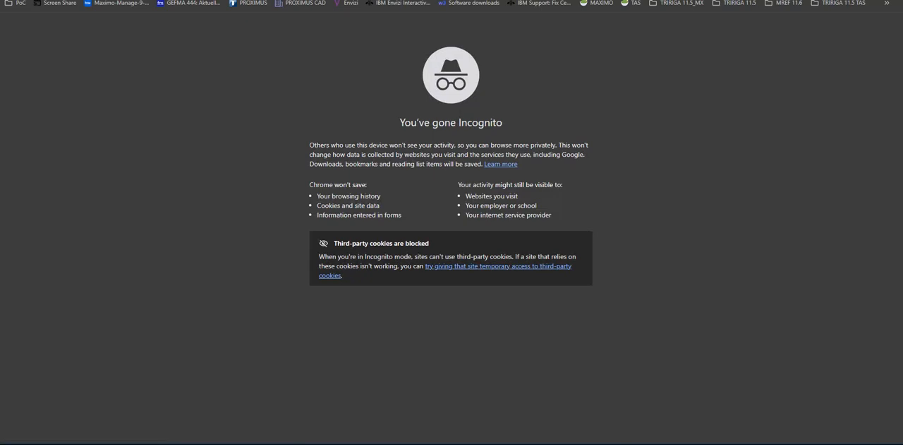
left_click_drag(561, 1, 1, 14)
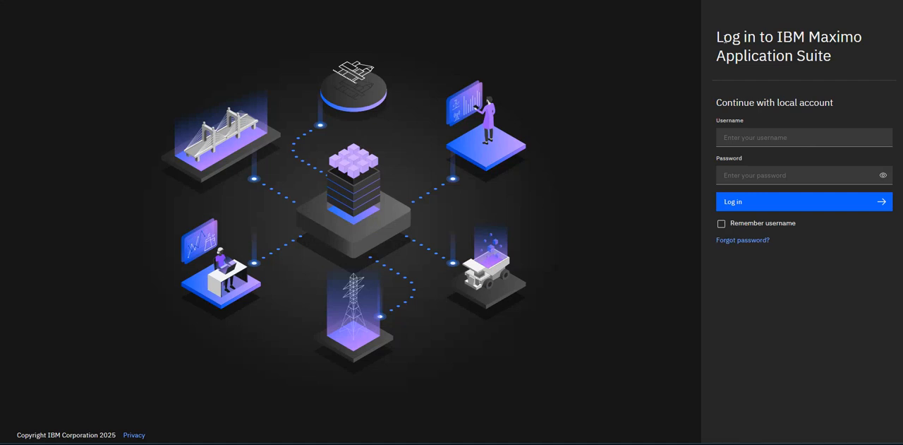
Log in as TestRE with the account password and expand the navigation in the Real Estate and Facilities application.
left_click(771, 137)
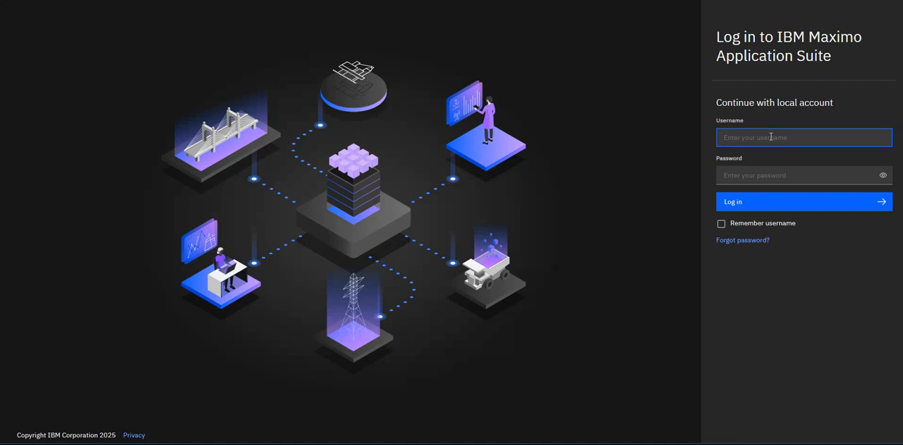
type("TestRE")
left_click(749, 172)
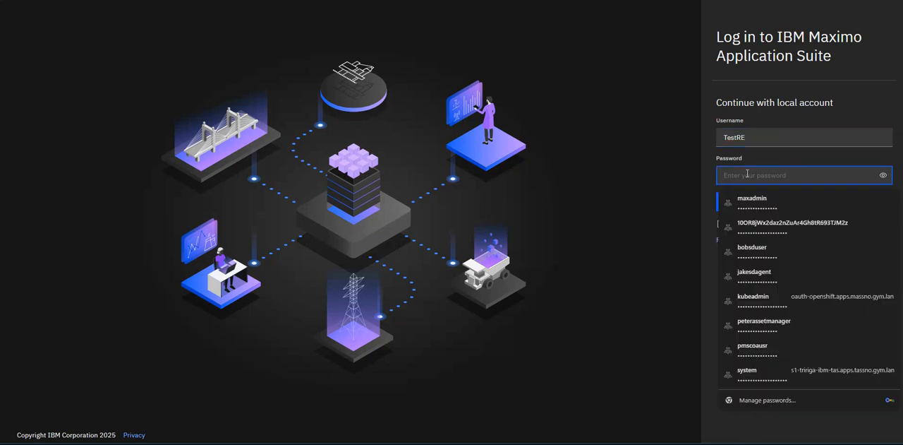
type("****")
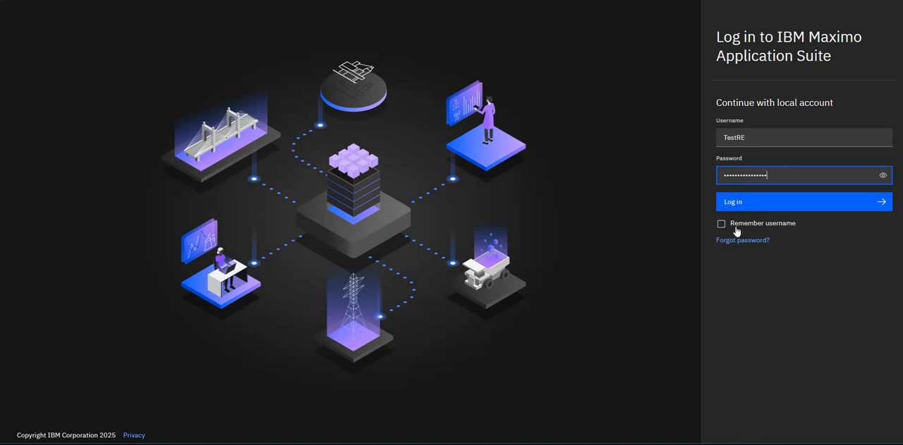
left_click(758, 203)
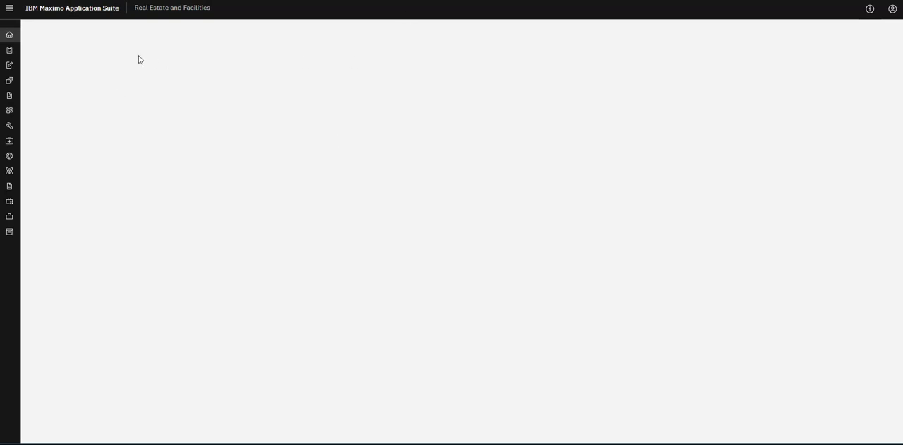
left_click(9, 7)
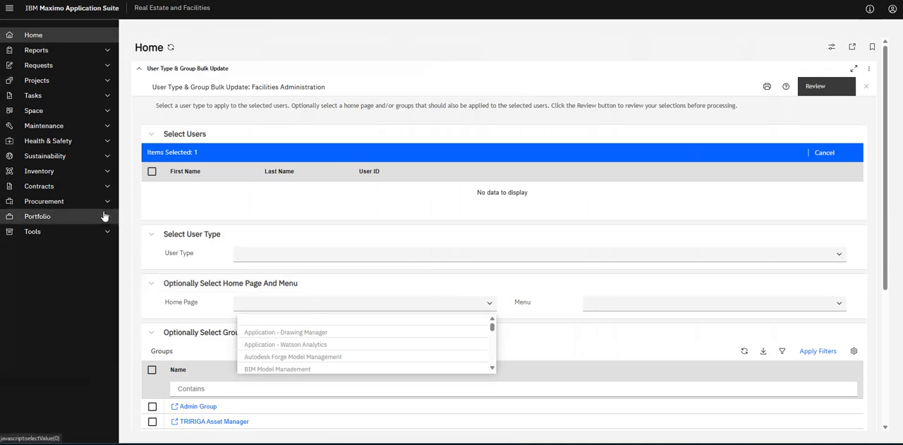
Switch back to the administrator session and open the Employees list of the Portfolio.
left_click(71, 216)
left_click(493, 54)
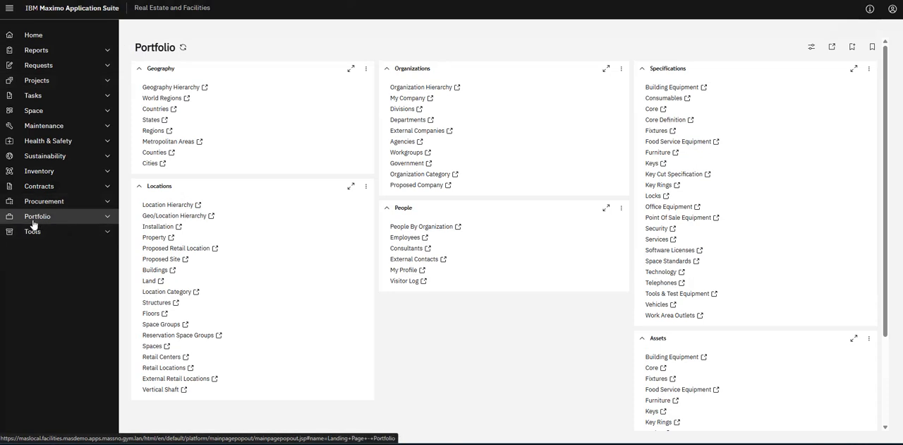
left_click(406, 238)
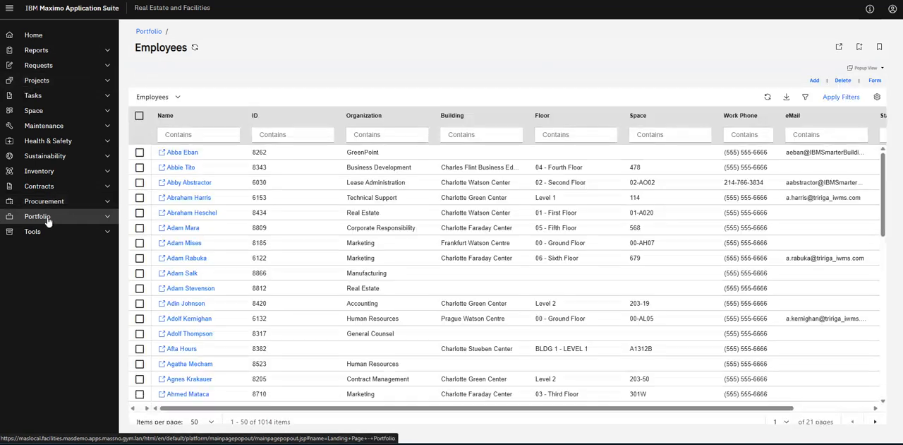
Open the first employee record in the list and review its general, detail, contact and location information.
left_click(180, 152)
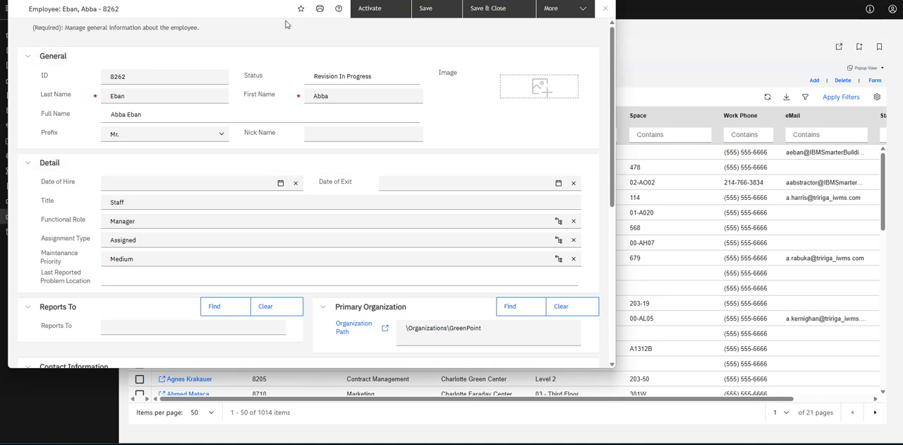
scroll(258, 141, "down", 5)
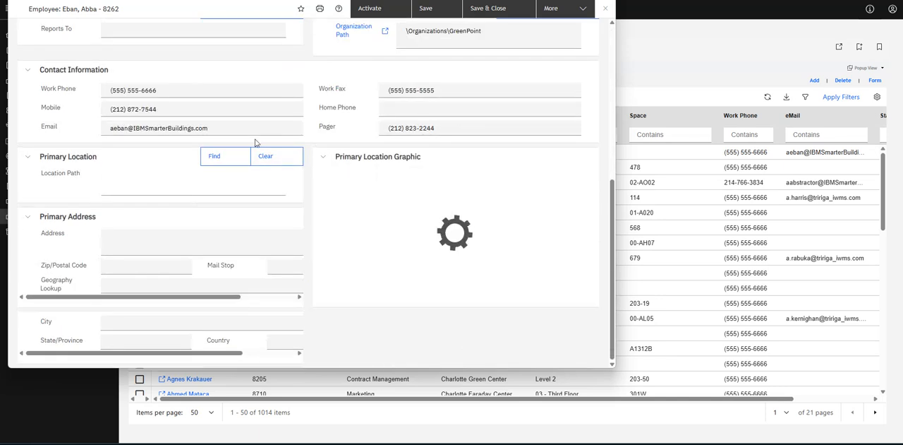
scroll(225, 214, "up", 5)
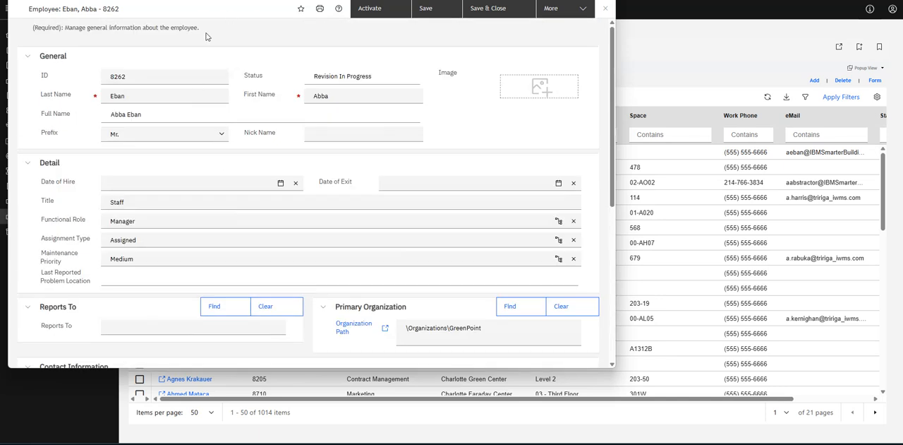
scroll(317, 202, "up", 1)
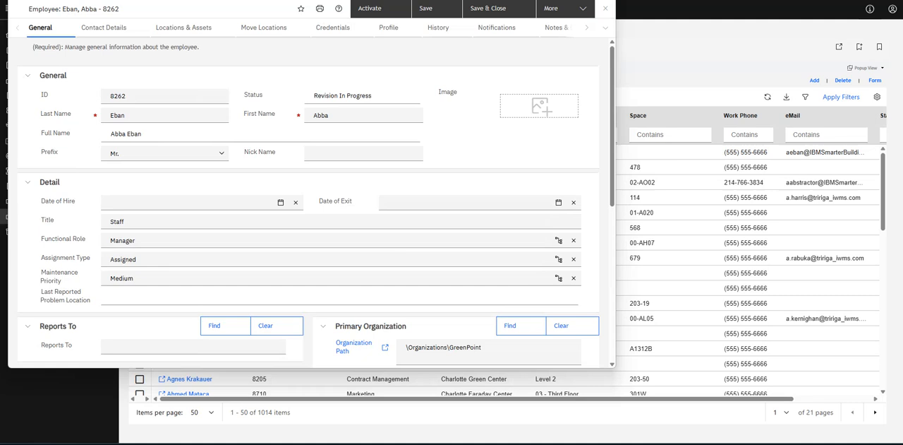
Examine the employee's profile for account, default portal, preference and group details, and close the record.
left_click(389, 28)
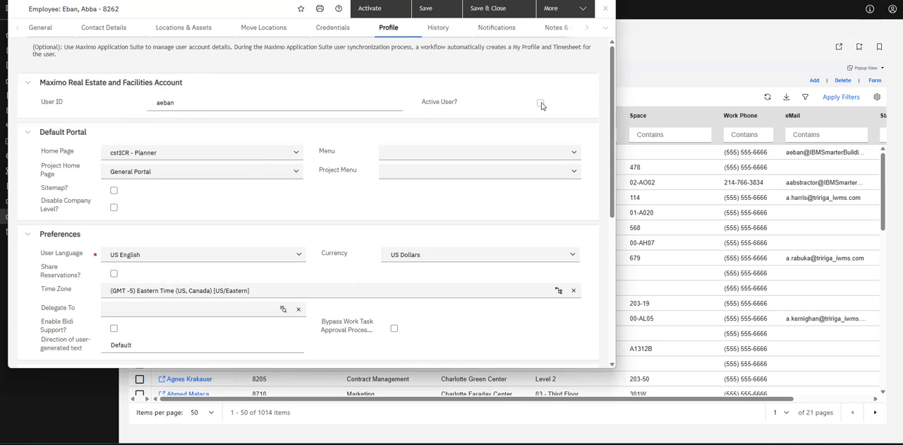
scroll(292, 71, "down", 3)
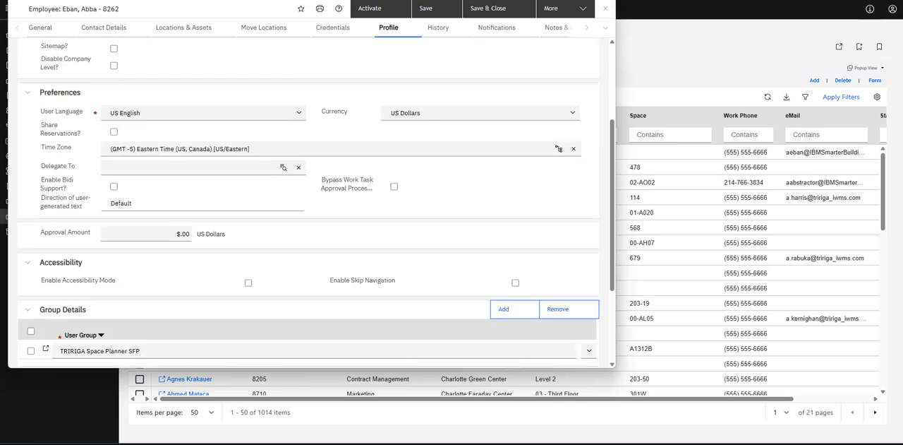
scroll(274, 212, "down", 3)
scroll(275, 212, "up", 6)
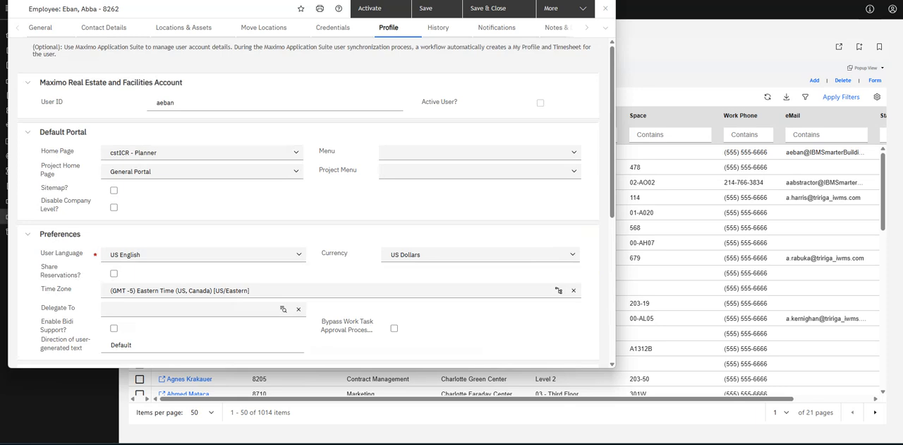
left_click(605, 8)
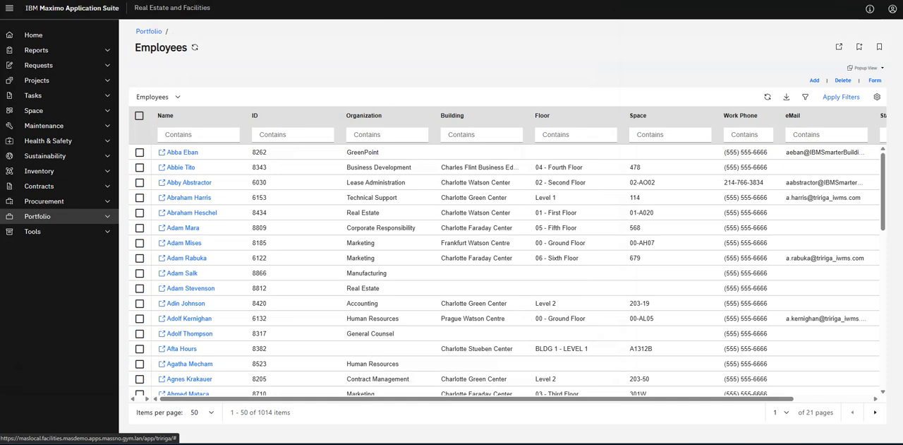
View the tools offered in the current session, and open the Tools page in the session that includes the Sitemap.
left_click(35, 235)
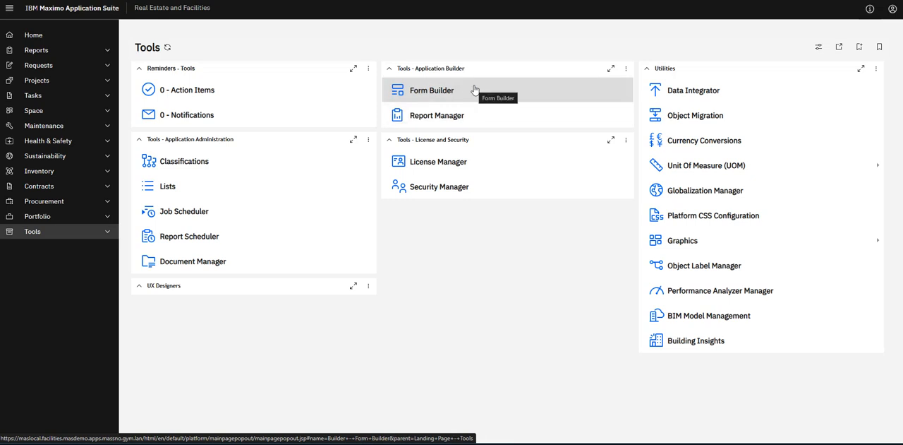
left_click(138, 288)
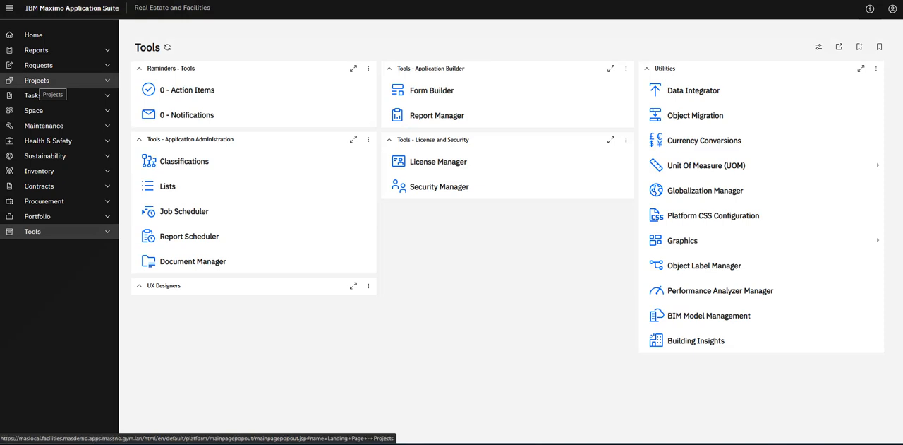
left_click(37, 81)
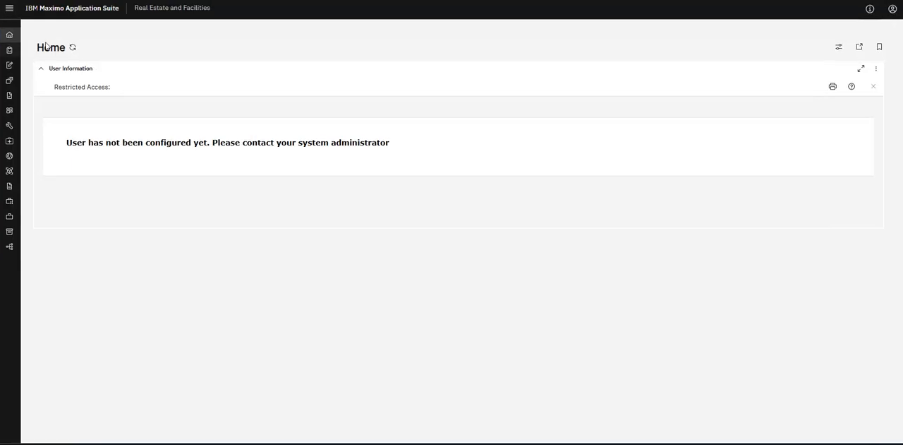
left_click(35, 235)
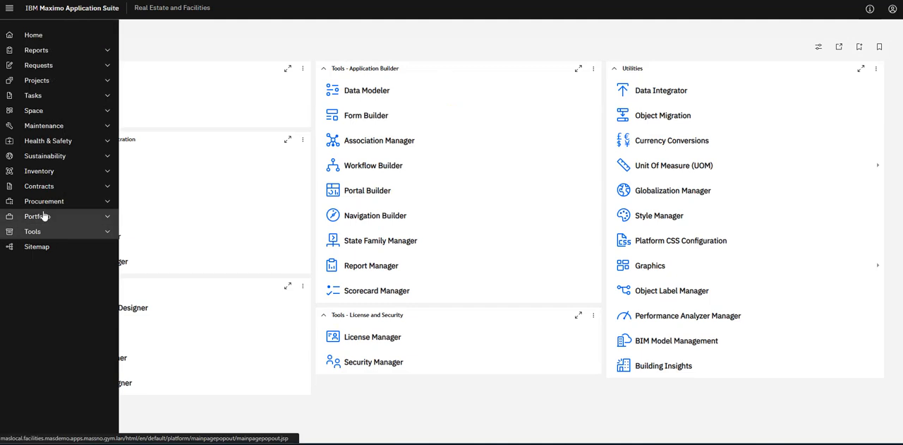
Open the Portfolio's Location Hierarchy and expand Offices, North America and Charlotte Watson Center.
left_click(50, 217)
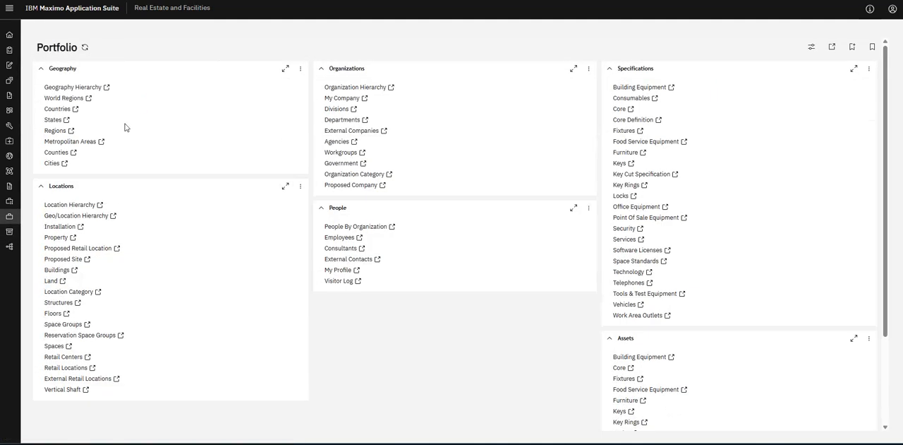
left_click(74, 208)
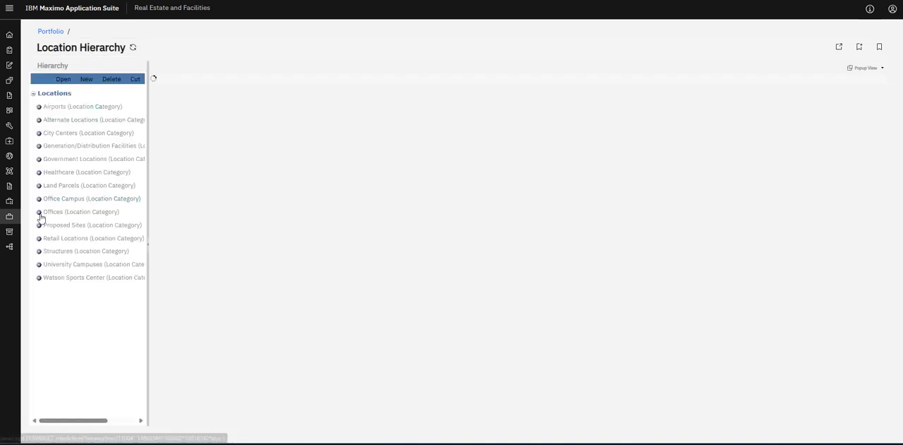
left_click(40, 213)
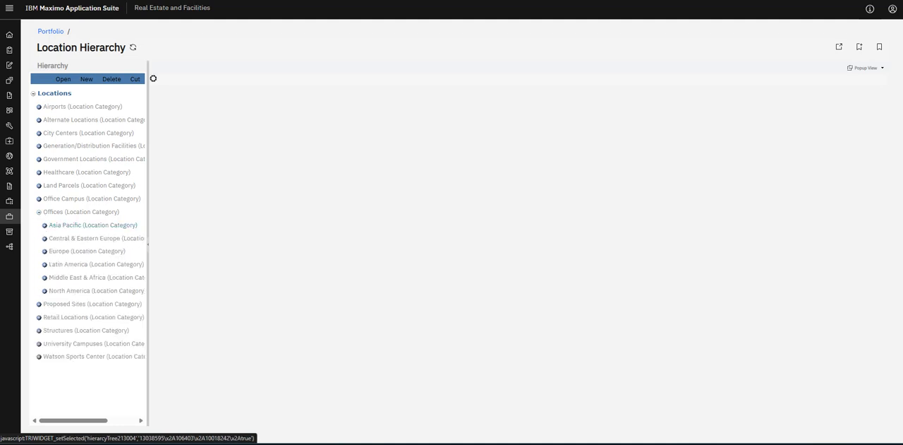
left_click(44, 290)
scroll(104, 267, "down", 3)
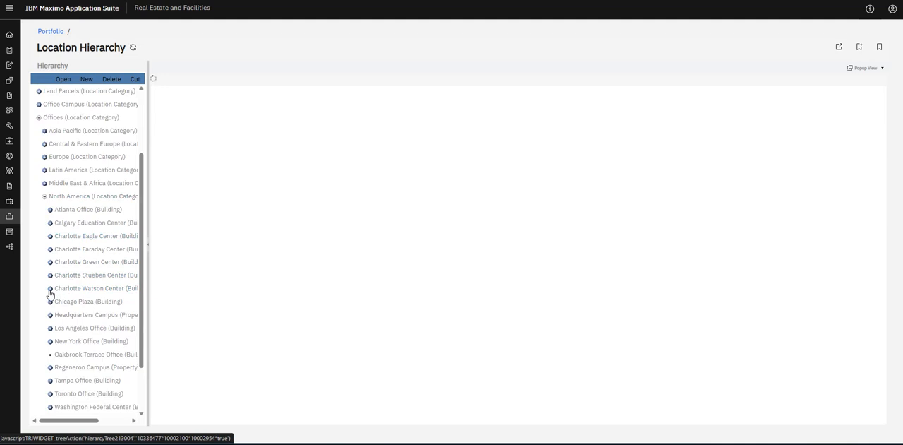
left_click(50, 288)
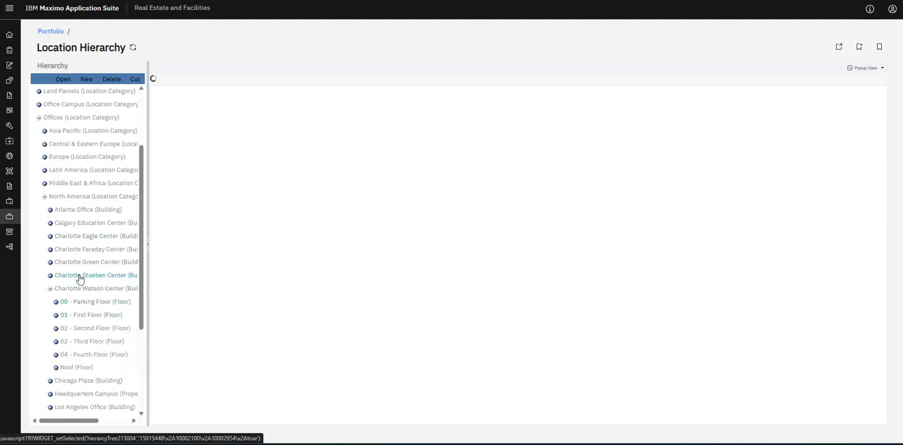
Open the Charlotte Watson Center building record, widen its window to review the general information, and close it.
left_click(96, 289)
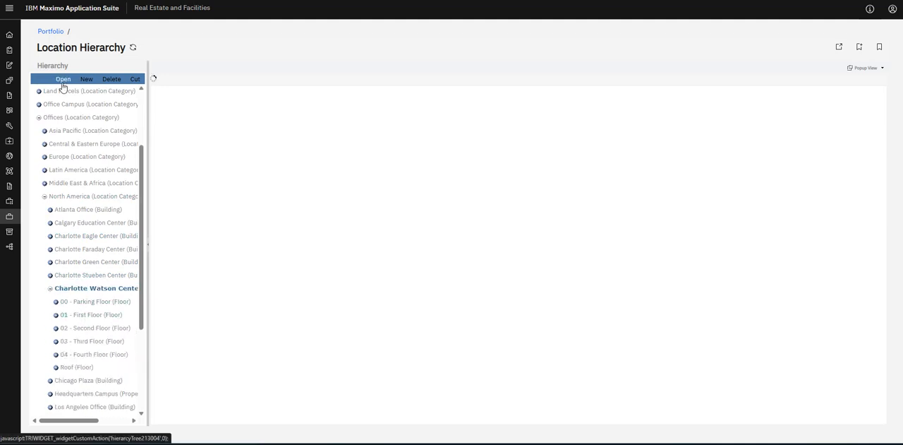
left_click(63, 82)
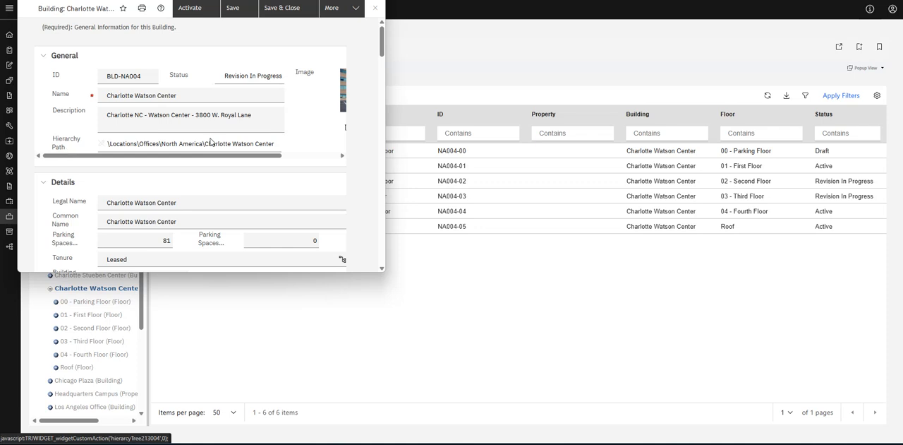
scroll(211, 141, "down", 1)
left_click_drag(385, 136, 716, 136)
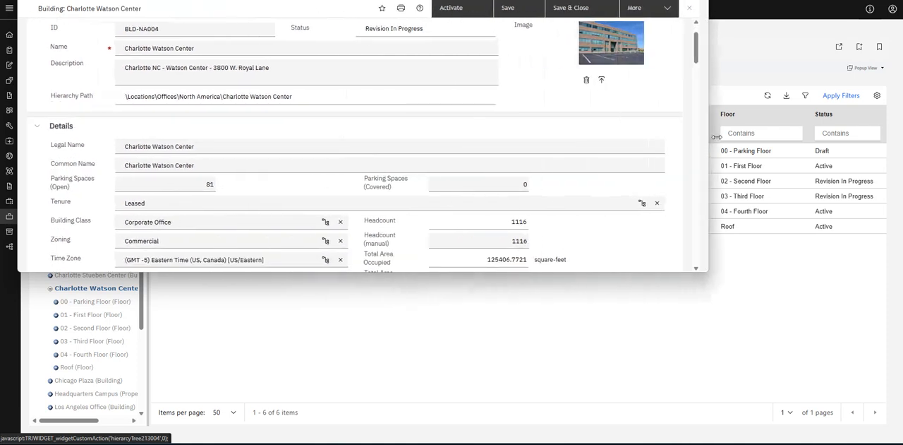
scroll(178, 117, "down", 3)
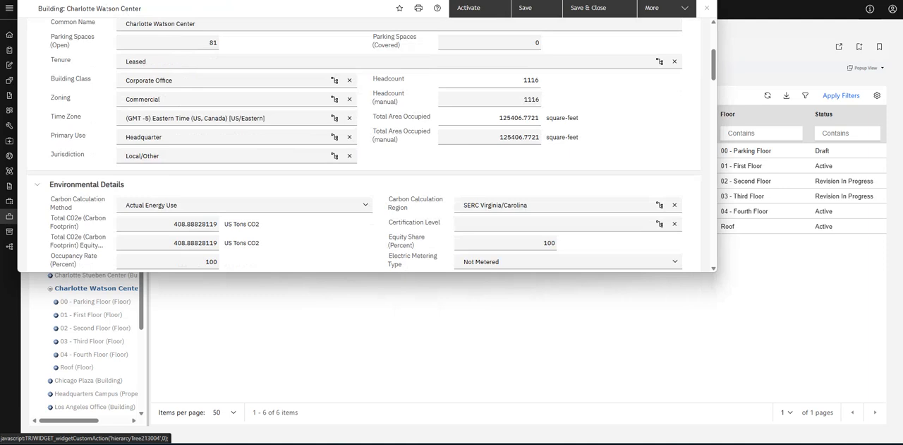
scroll(121, 168, "down", 5)
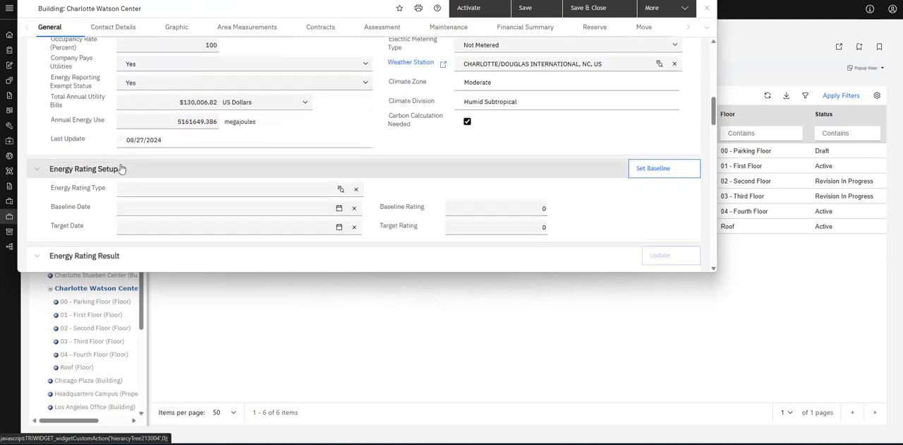
scroll(121, 168, "up", 10)
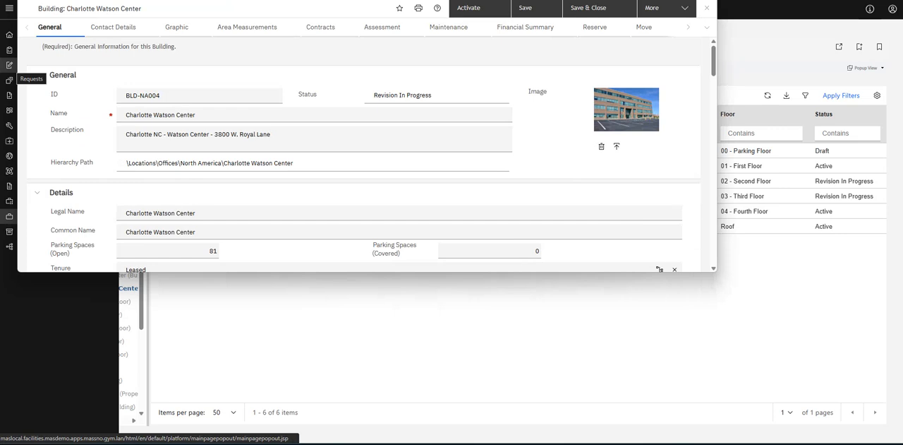
left_click_drag(467, 0, 0, 65)
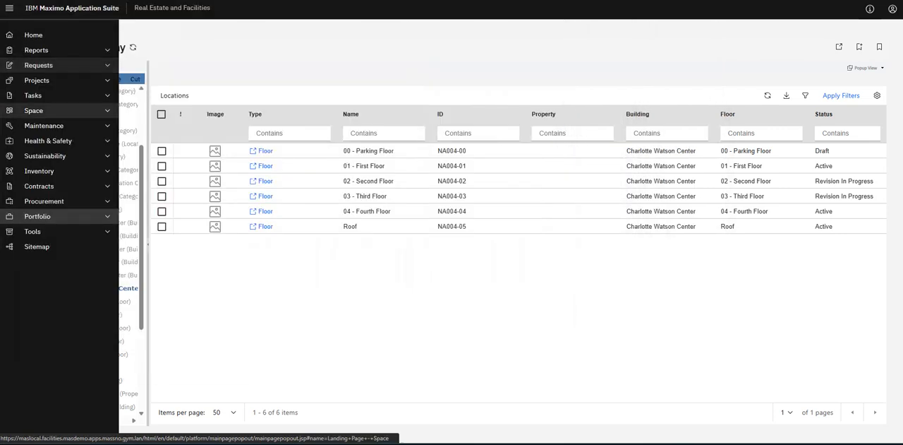
Open the Data Modeler from the tools and load the triBuilding business object of the Location module.
left_click(21, 231)
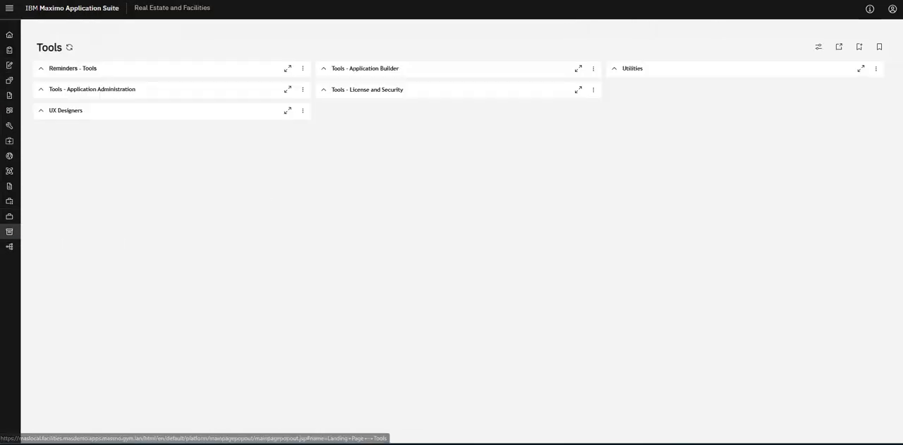
left_click(366, 92)
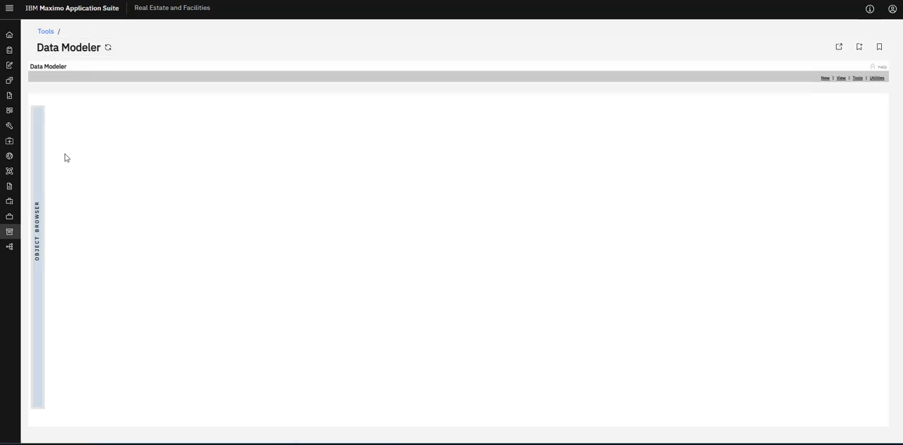
mouse_move(39, 158)
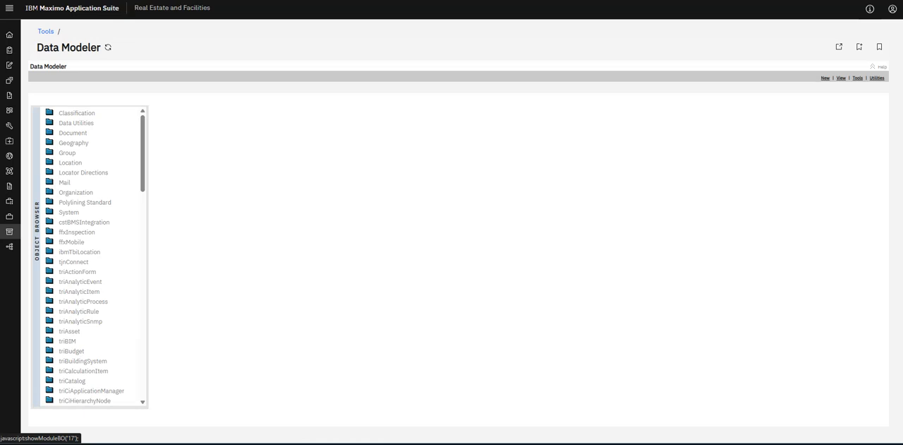
left_click(68, 164)
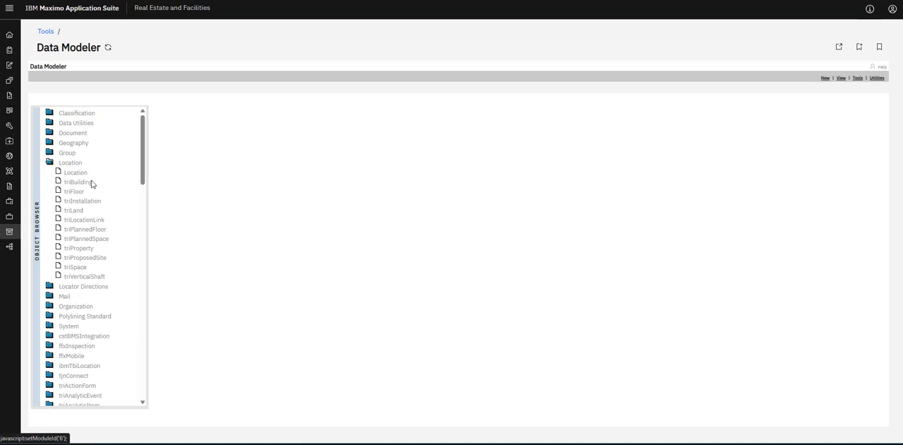
left_click(71, 184)
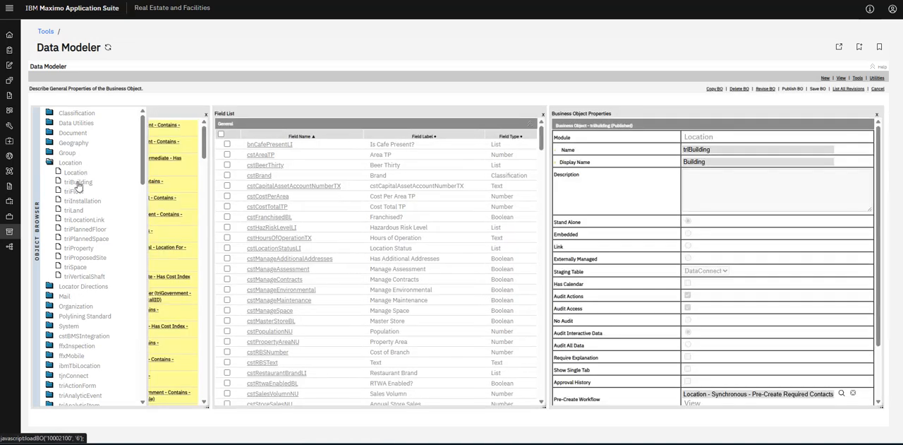
Look through the triBuilding field list and put the business object into revision with Revise BO.
scroll(275, 180, "down", 15)
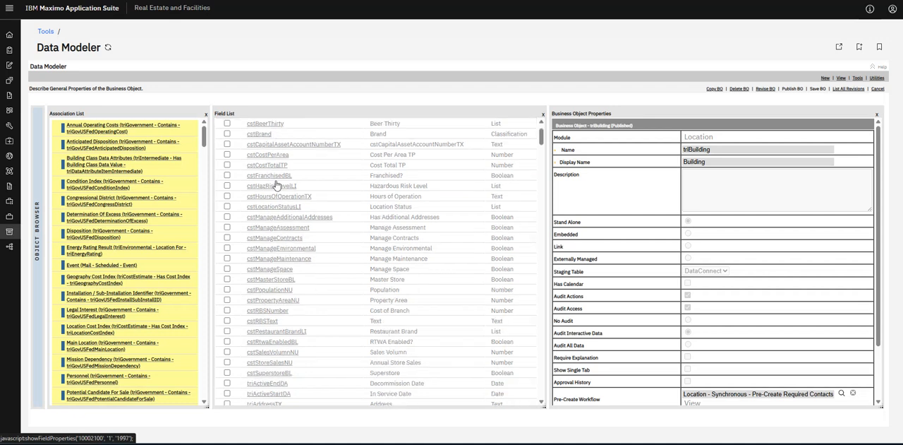
scroll(329, 180, "down", 15)
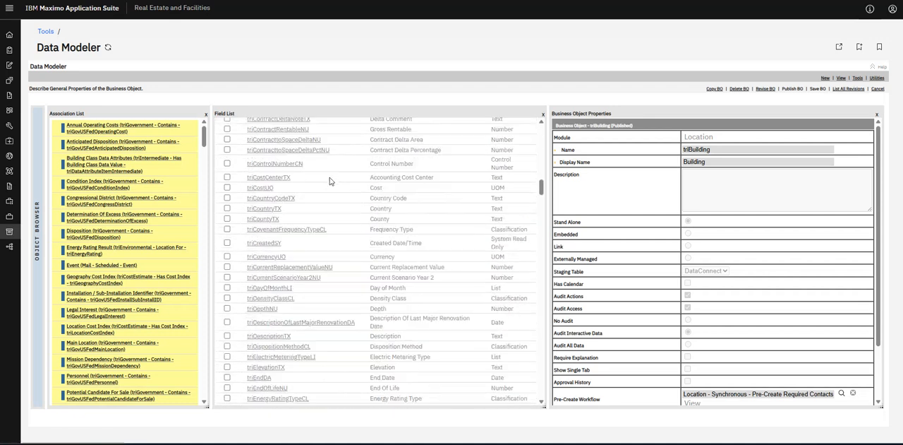
scroll(329, 182, "down", 5)
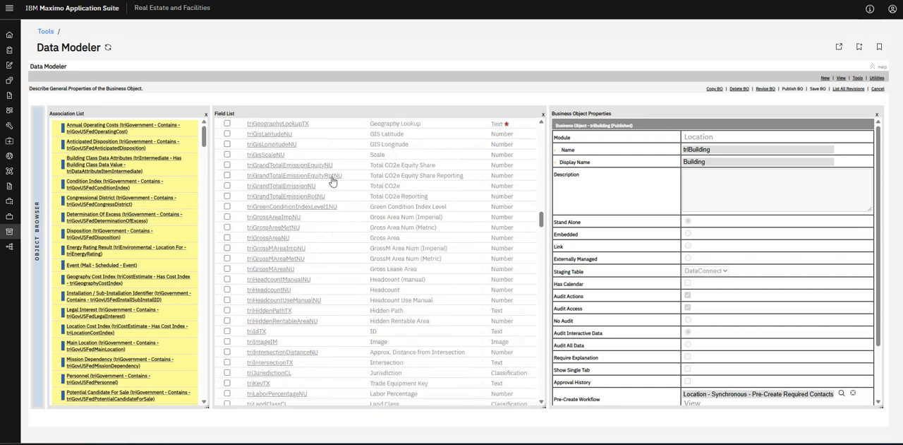
scroll(331, 182, "up", 15)
scroll(333, 182, "up", 20)
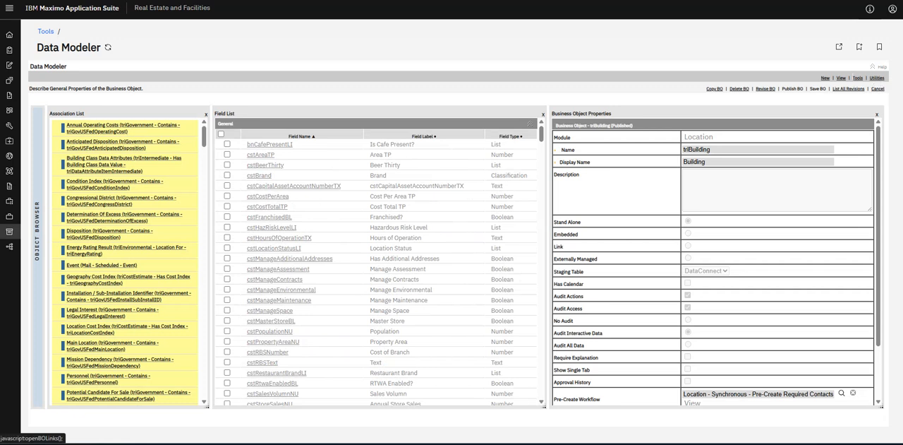
left_click(857, 79)
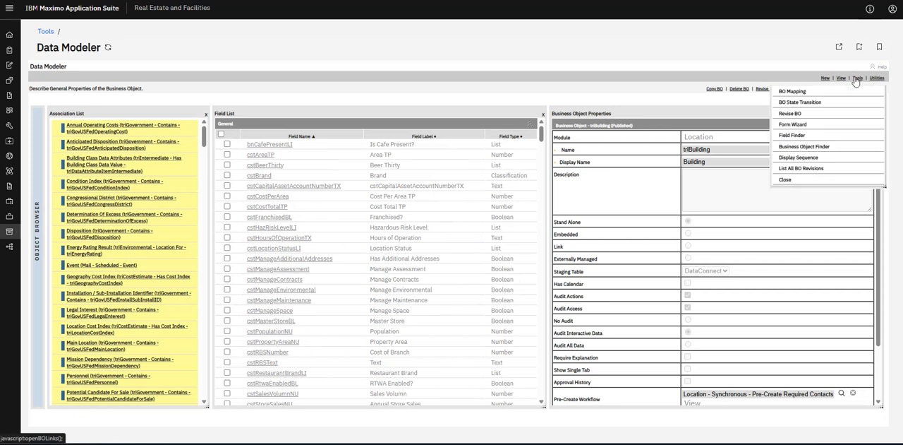
left_click(793, 114)
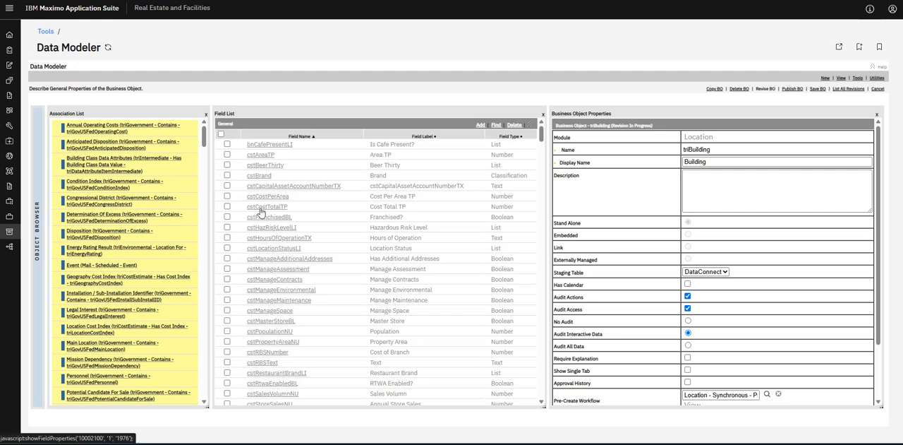
Start a new field in the General section of the triBuilding business object with the field type Text.
scroll(260, 209, "down", 2)
scroll(260, 210, "down", 2)
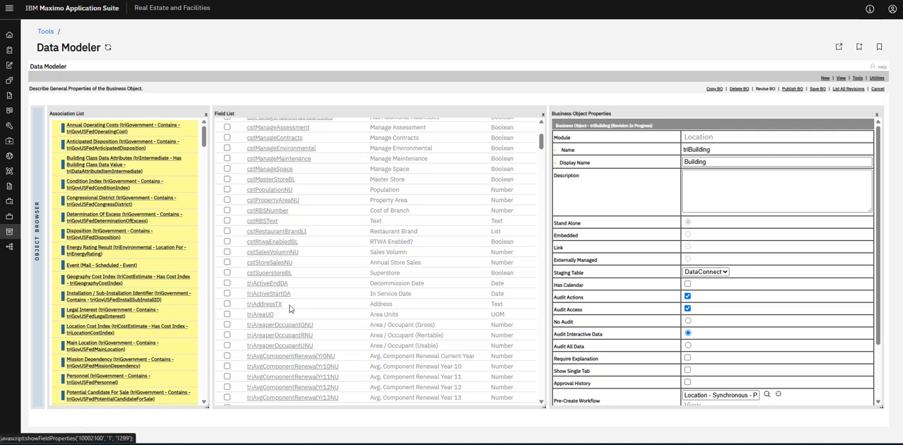
scroll(289, 313, "up", 5)
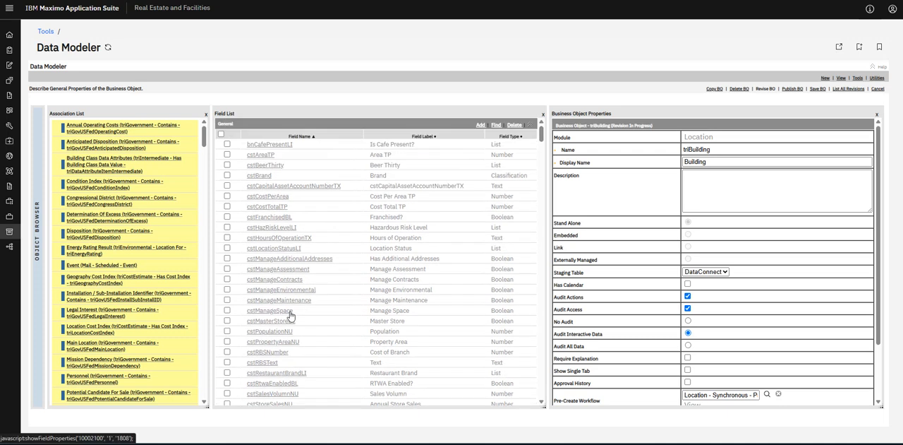
left_click(481, 125)
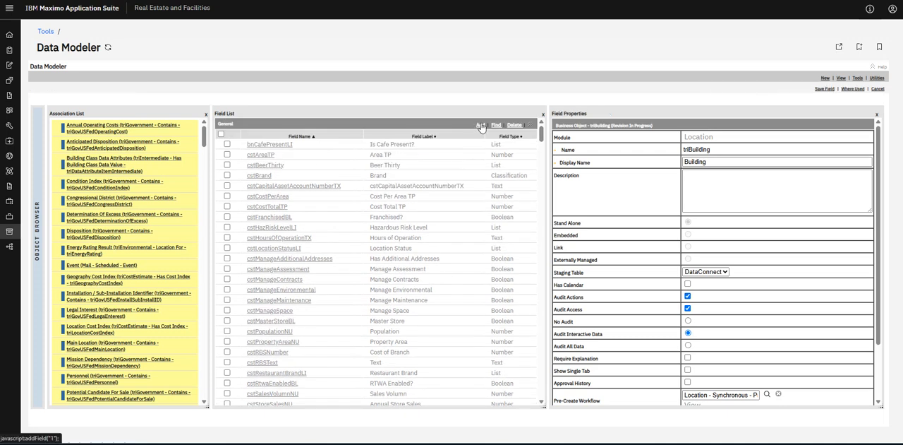
left_click(476, 126)
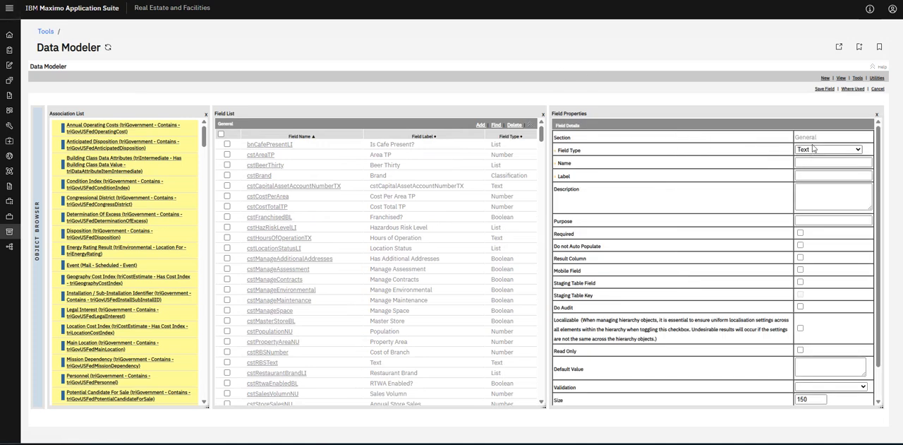
left_click(818, 152)
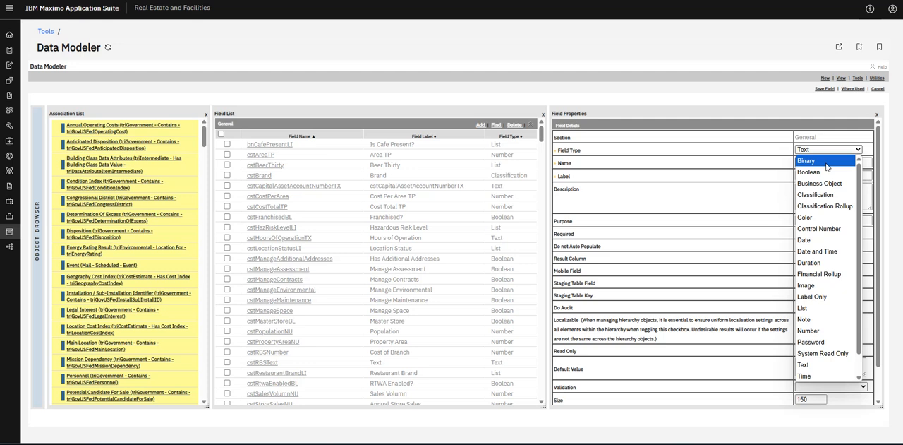
scroll(838, 333, "down", 1)
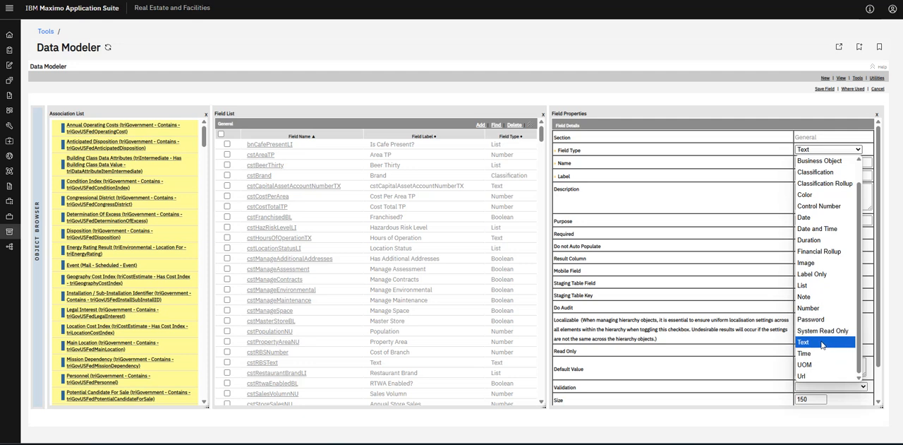
left_click(822, 343)
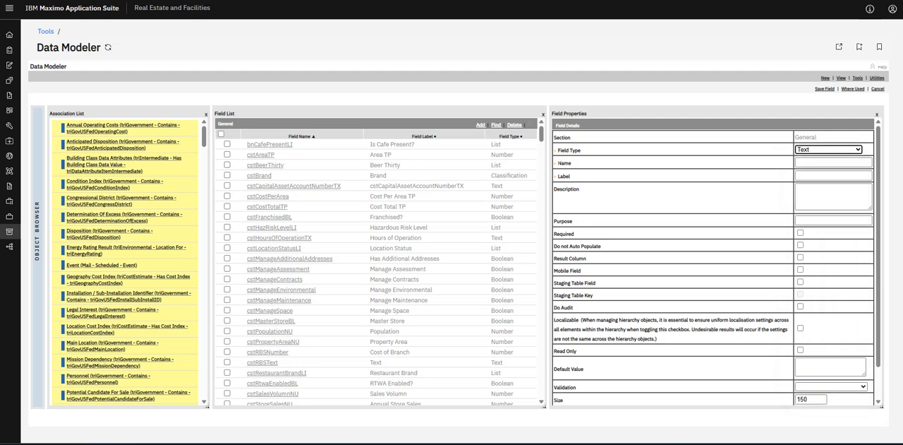
Name the new field cstTestTX and give it the label Test Text.
left_click(833, 162)
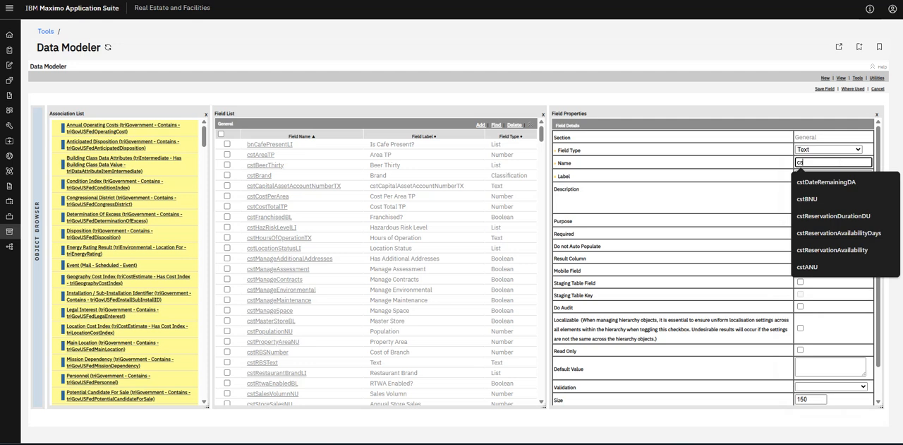
type("cstTes")
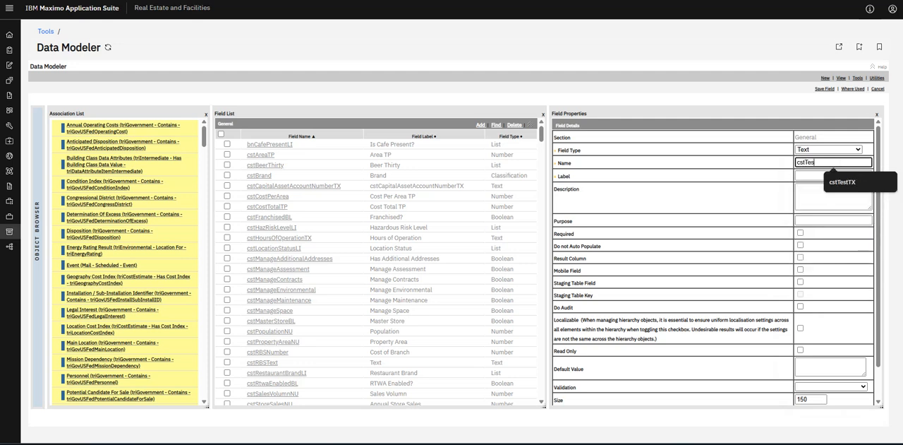
type("tTX")
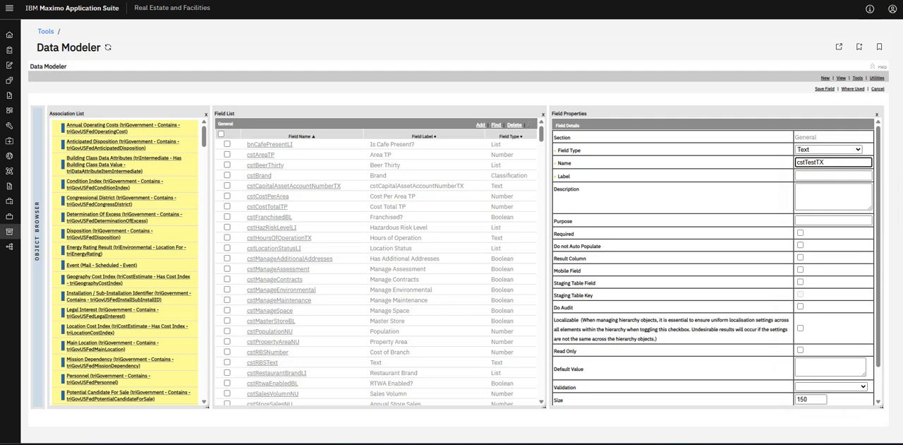
key("ctrl+a")
key("ctrl+c")
left_click(820, 175)
key("ctrl+v")
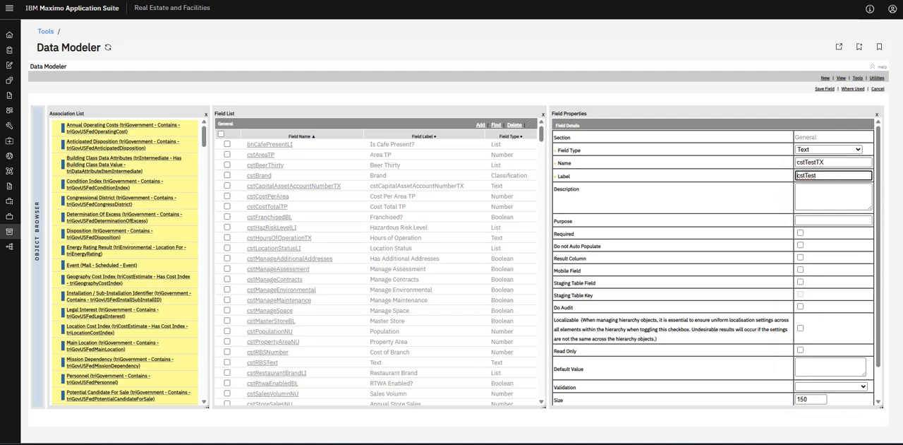
key("Delete")
key("Delete")
Save the new cstTestTX field after reviewing its properties, and locate it in the field list.
scroll(591, 310, "down", 1)
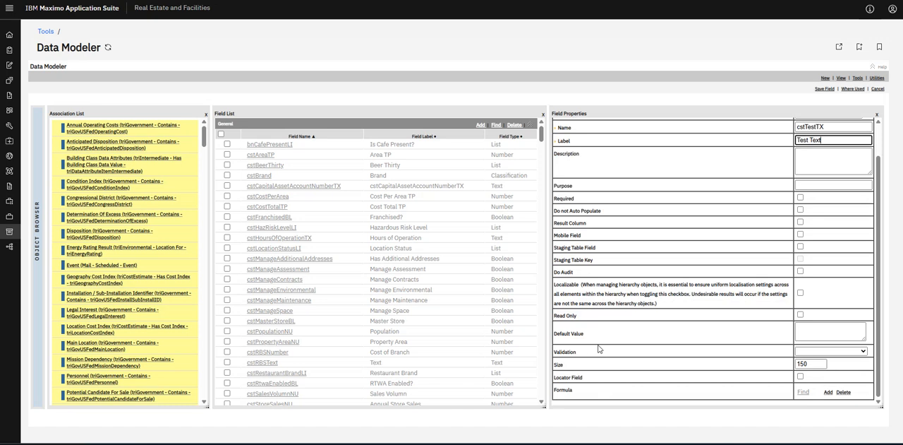
scroll(624, 337, "up", 1)
scroll(717, 261, "down", 1)
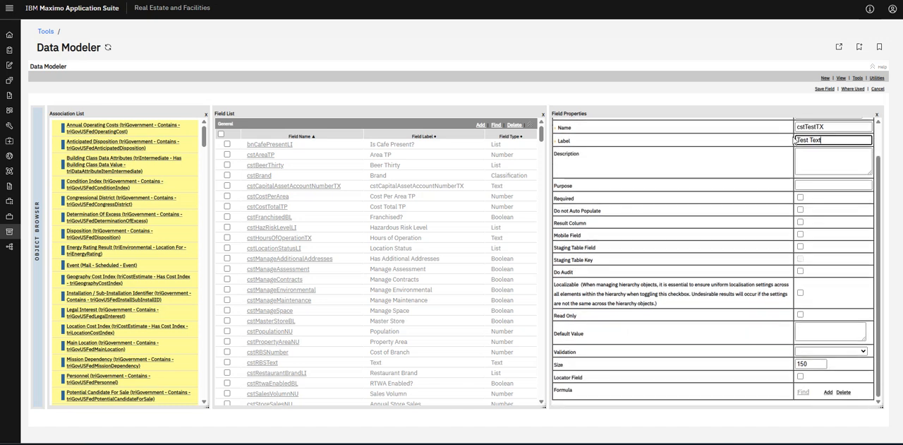
left_click(828, 89)
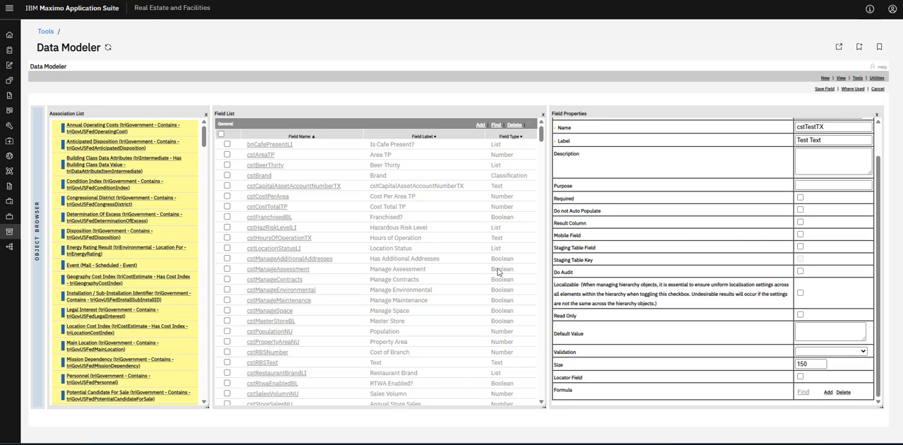
scroll(638, 228, "up", 1)
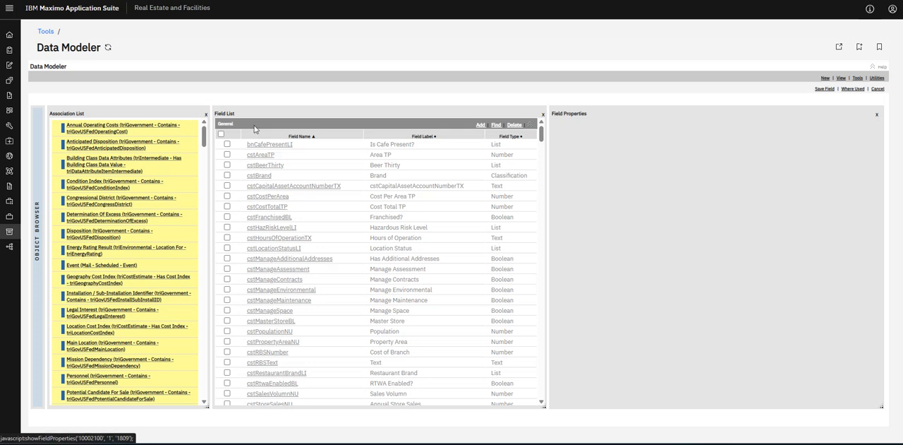
scroll(271, 169, "down", 2)
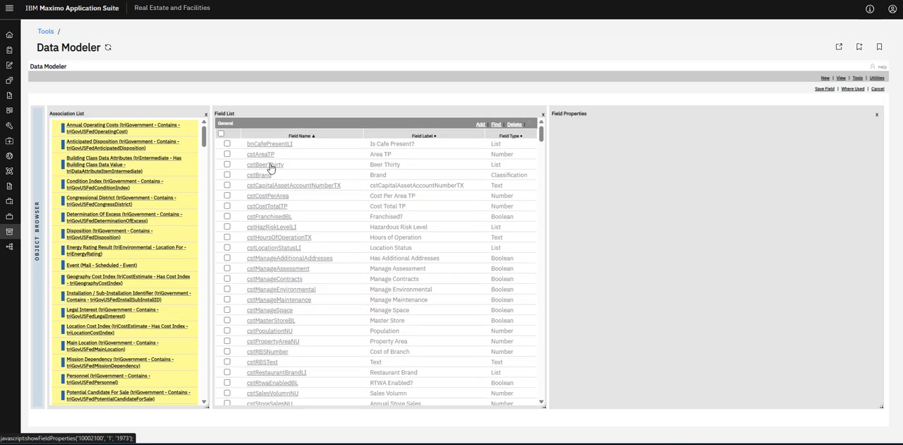
scroll(319, 241, "up", 3)
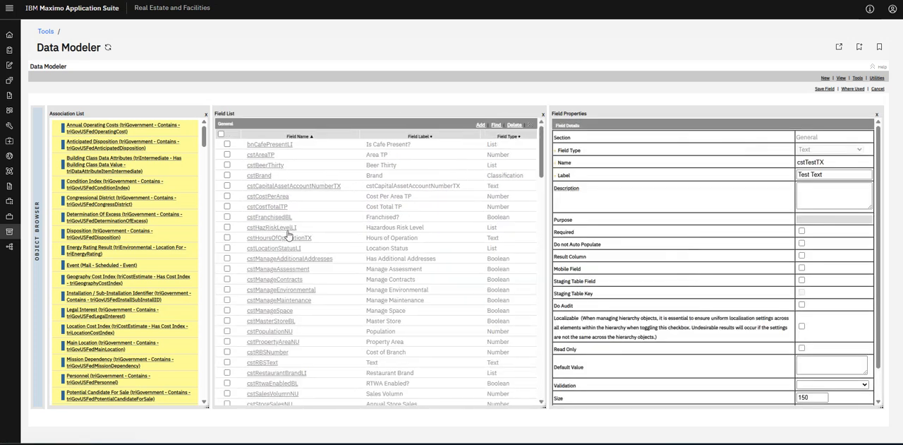
scroll(300, 357, "down", 3)
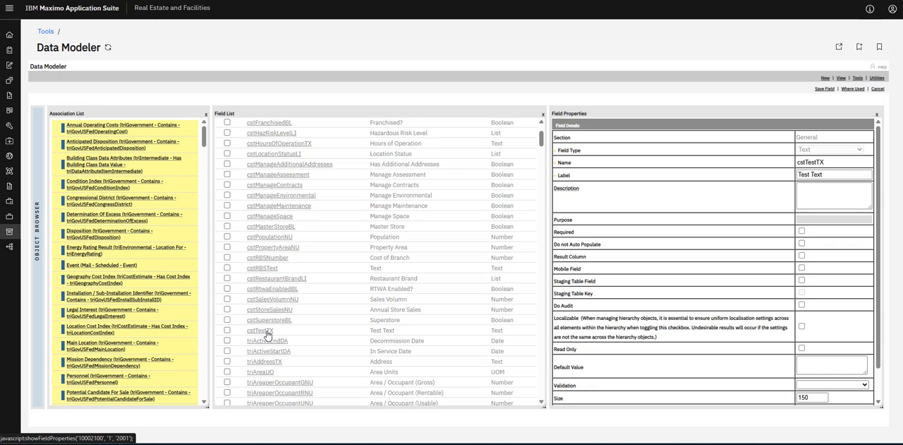
Publish the revised triBuilding business object.
left_click(858, 79)
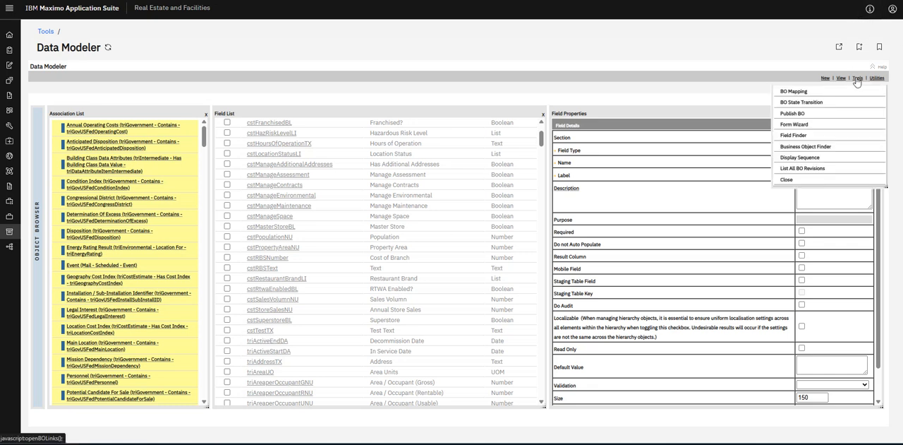
left_click(800, 114)
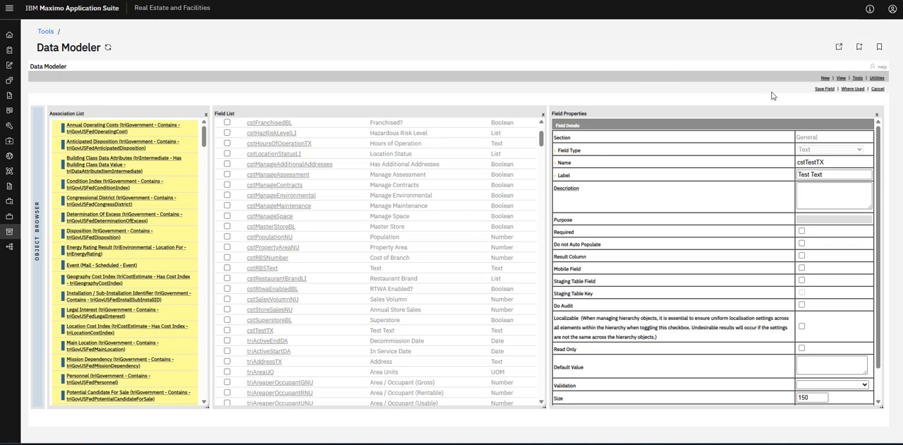
scroll(495, 157, "up", 3)
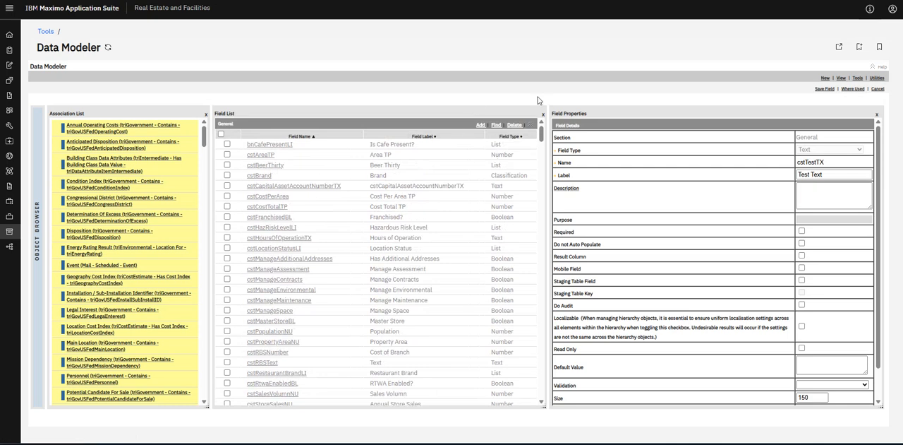
left_click(830, 90)
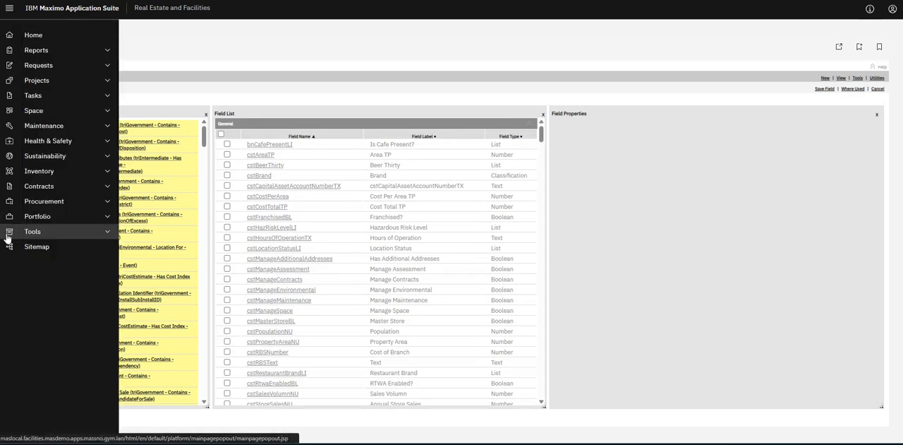
Switch from the Data Modeler to the Form Builder and open the triBuilding form of the Location module.
left_click(30, 235)
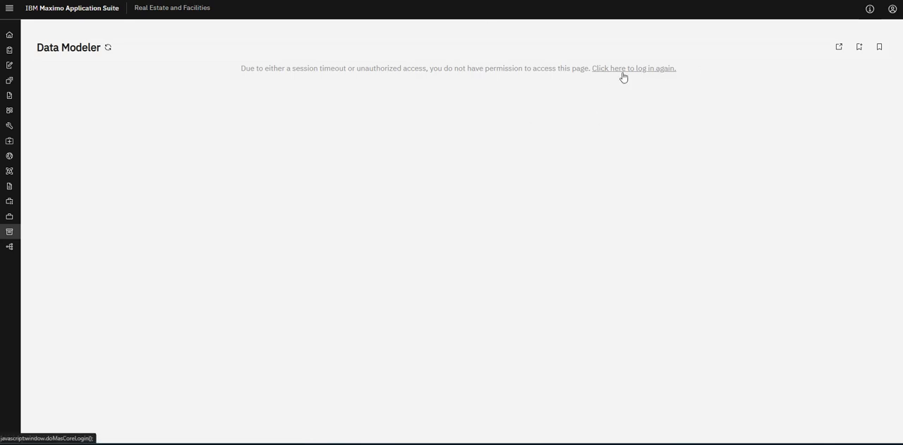
mouse_move(14, 68)
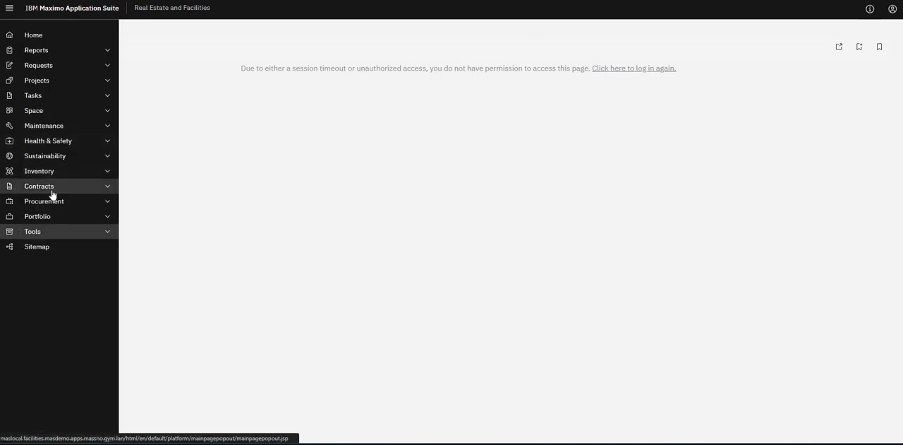
left_click(39, 233)
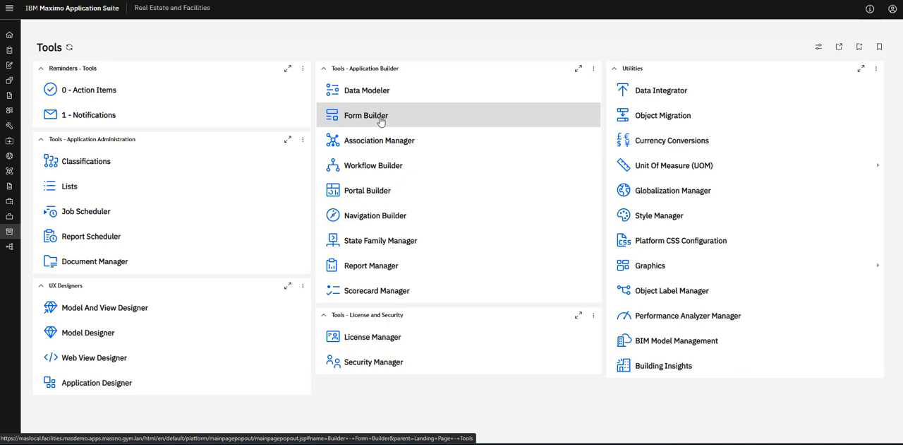
left_click(379, 117)
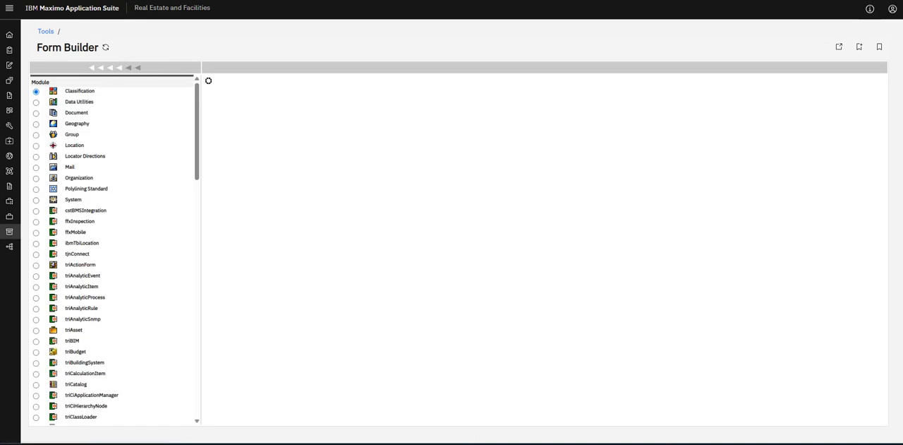
left_click(36, 146)
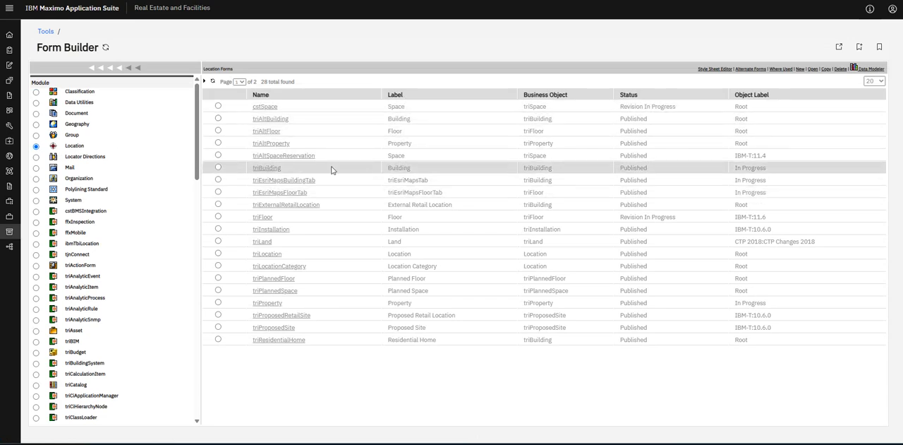
left_click(272, 169)
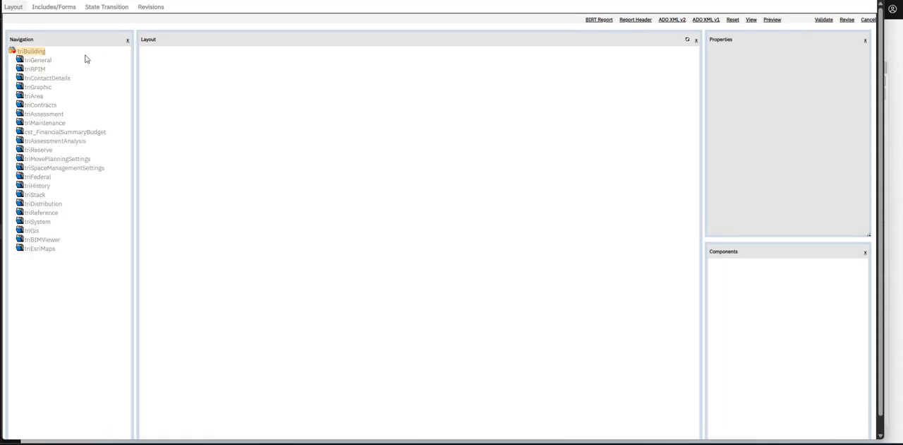
Display the form's triGeneral tab and compare its layout with the Charlotte Watson Center building record.
left_click(34, 62)
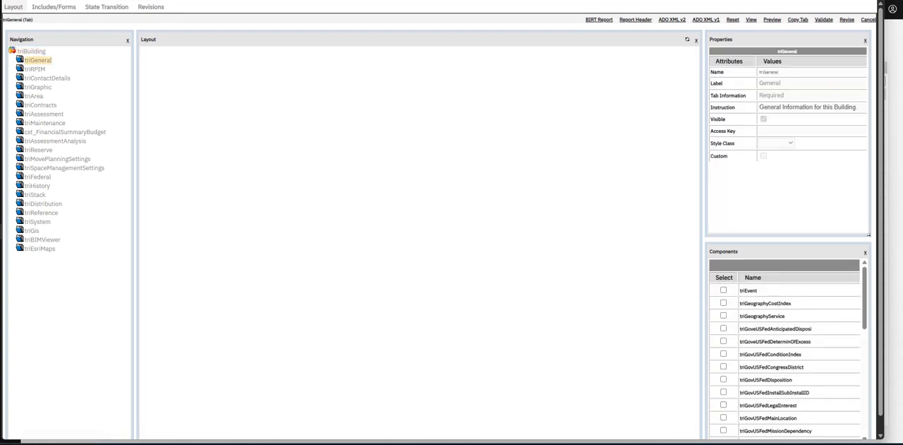
left_click_drag(0, 69, 418, 78)
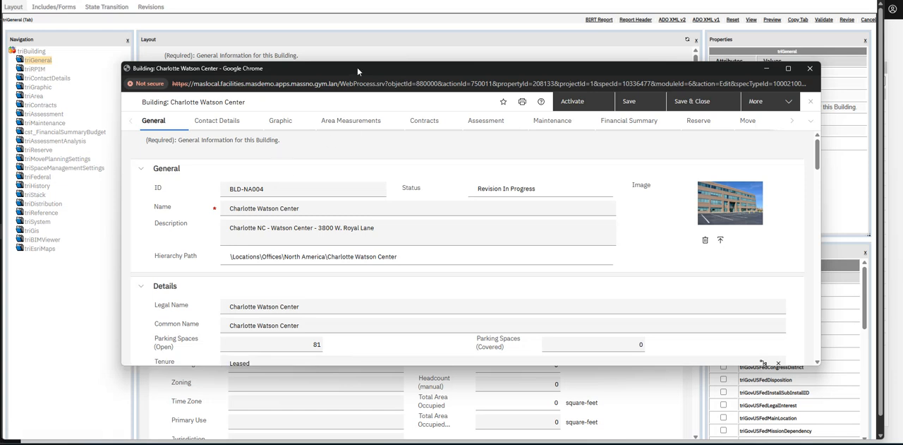
left_click_drag(357, 66, 587, 52)
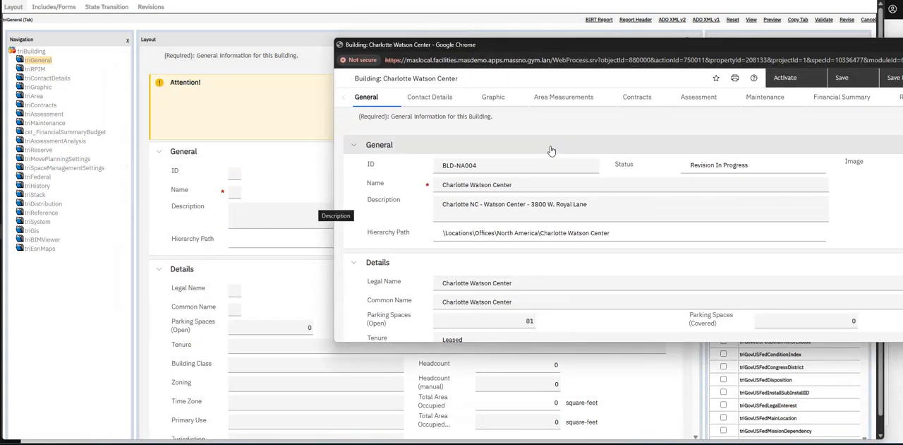
left_click_drag(608, 44, 2, 45)
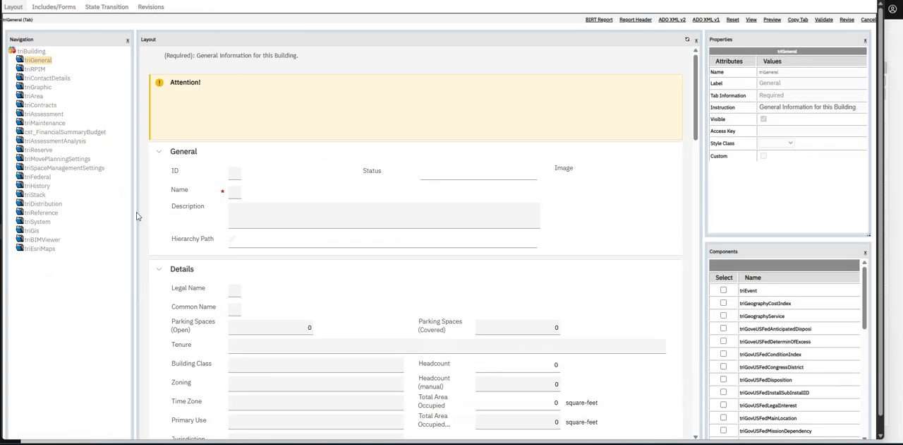
Expand the triGeneral tab, select its General section and put the triBuilding form into revision.
left_click(20, 60)
left_click(27, 78)
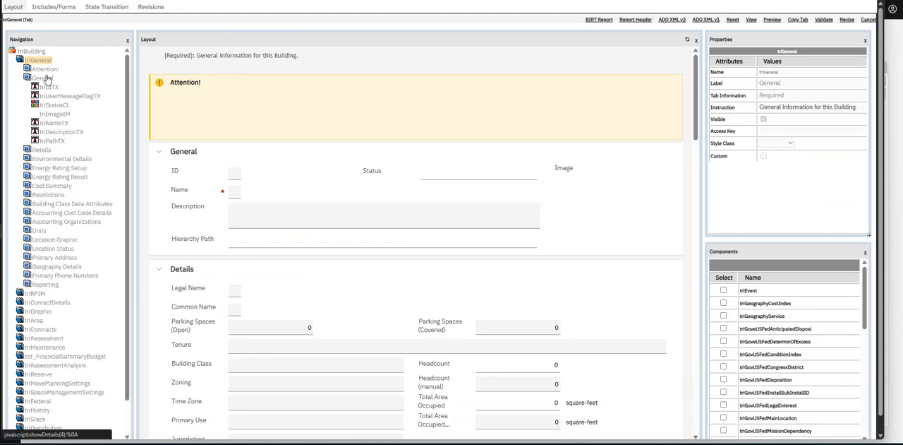
left_click(43, 78)
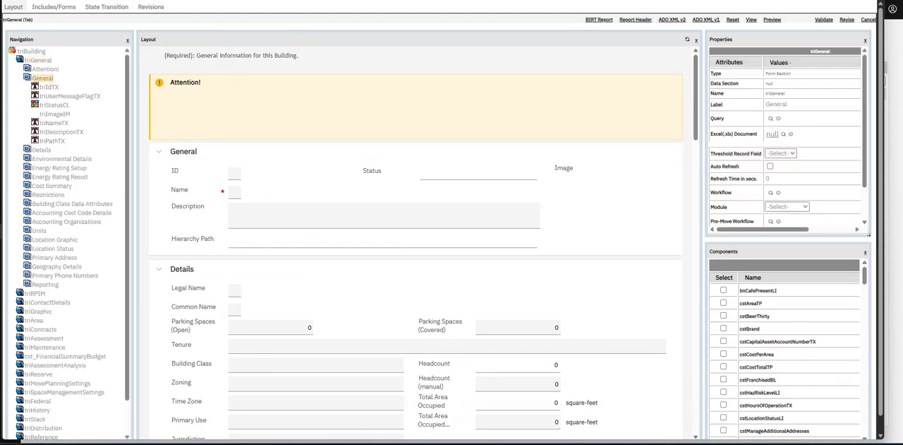
left_click(848, 20)
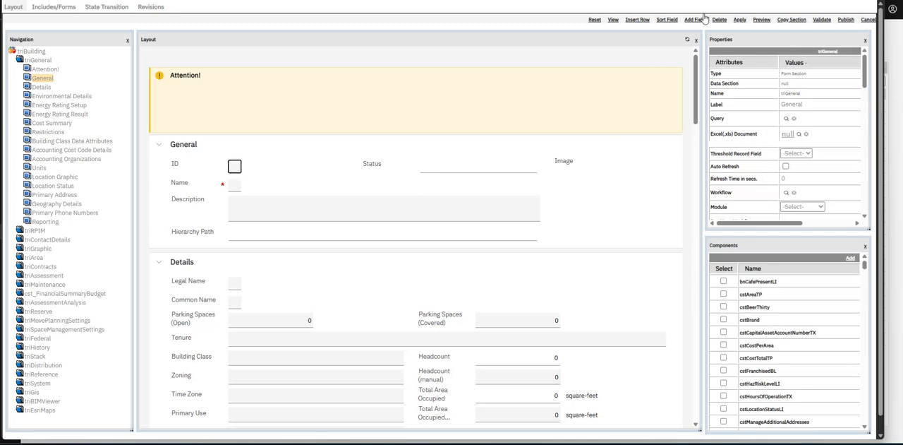
Start a new field of type Data in the General section and bind it to the cstTestTX data field.
left_click(42, 77)
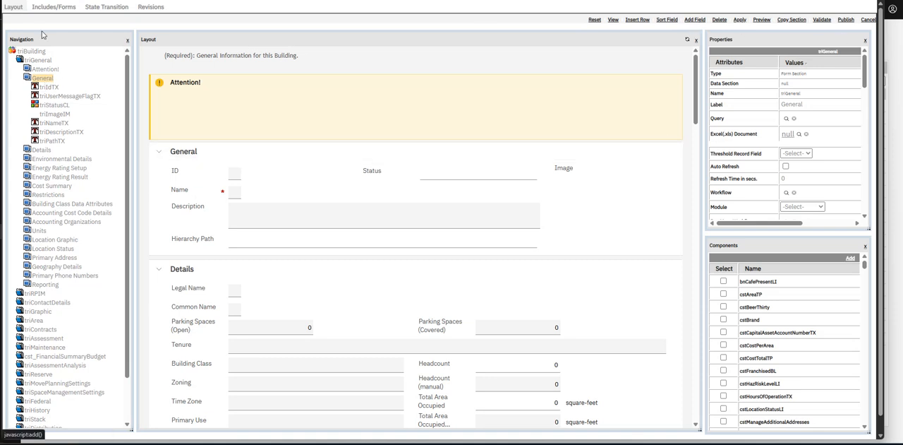
left_click(695, 20)
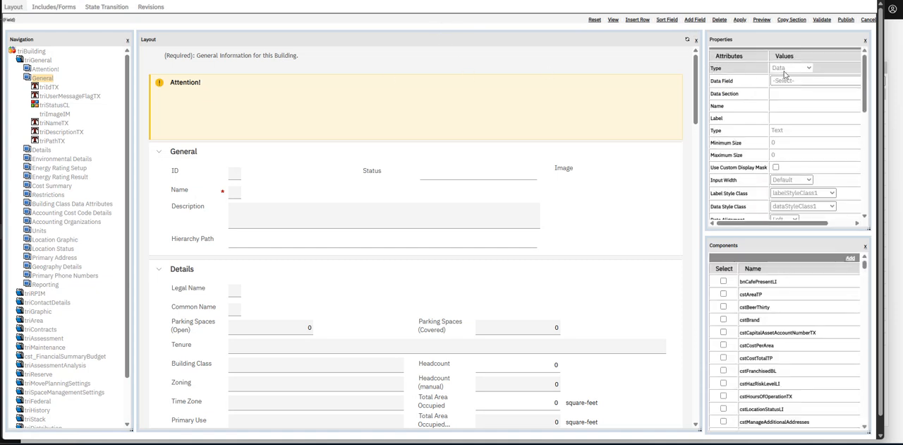
left_click(808, 68)
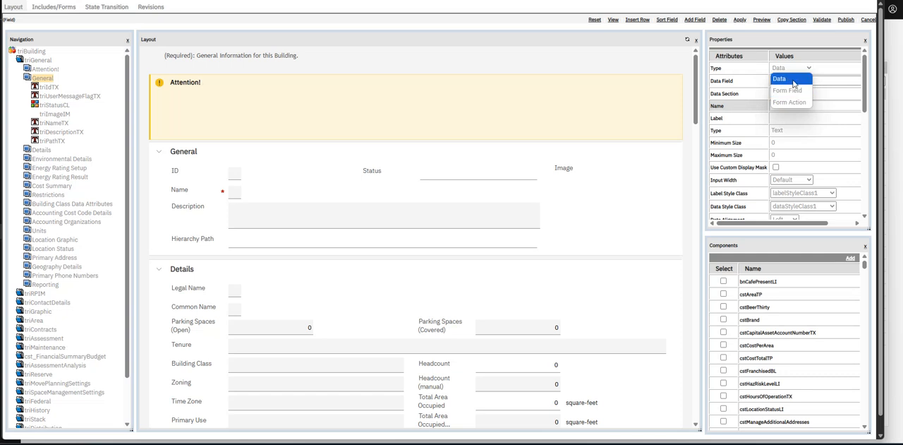
left_click(776, 77)
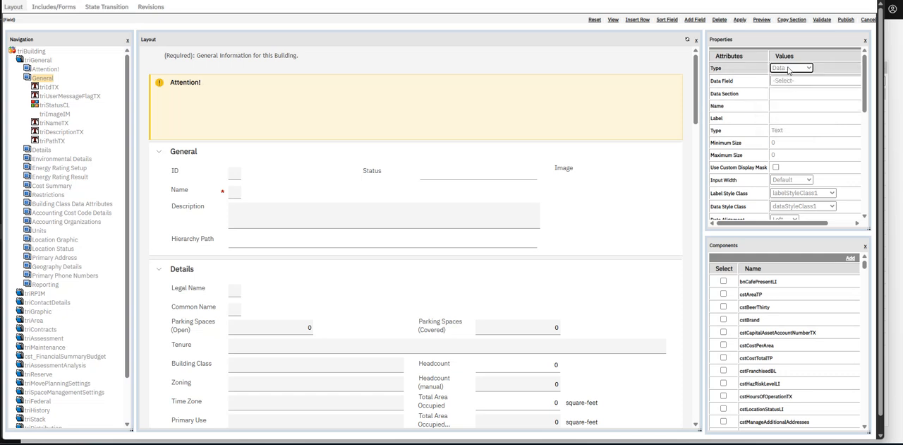
left_click(785, 80)
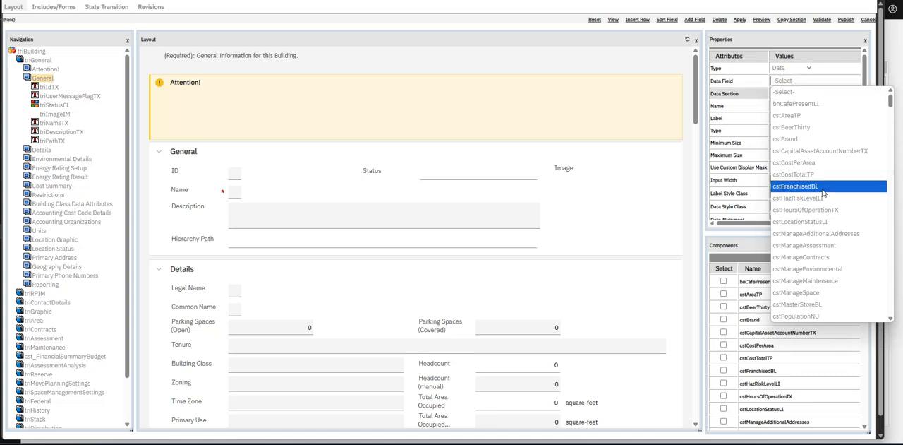
scroll(830, 169, "down", 3)
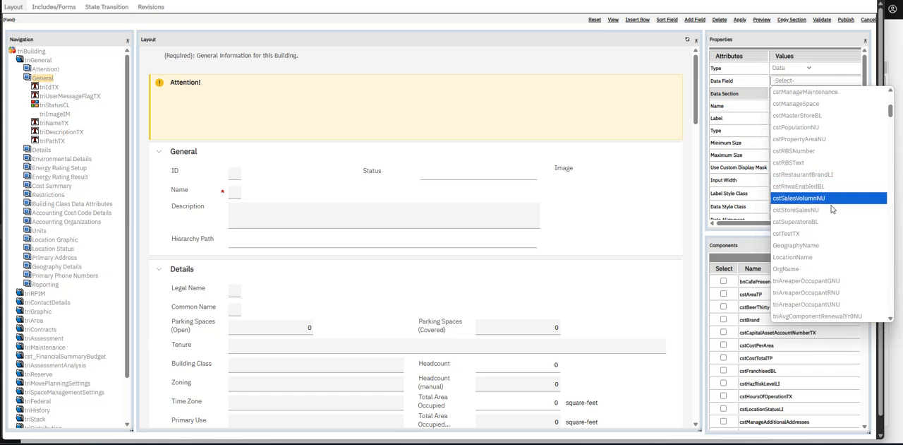
scroll(804, 211, "down", 3)
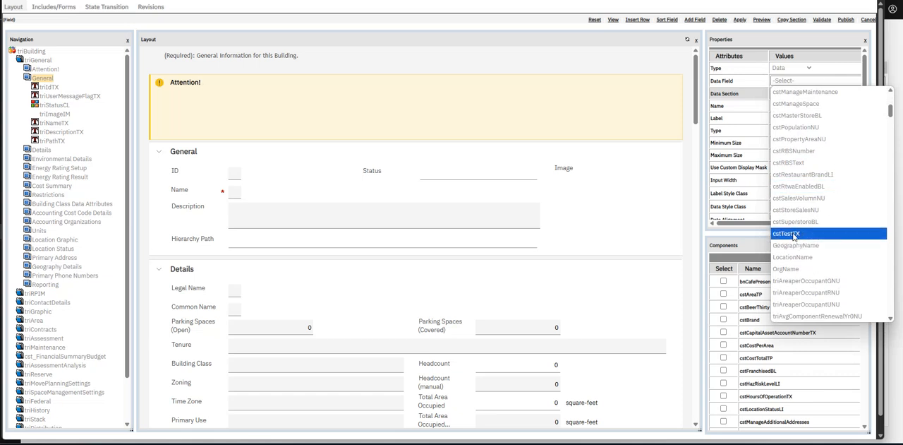
left_click(794, 234)
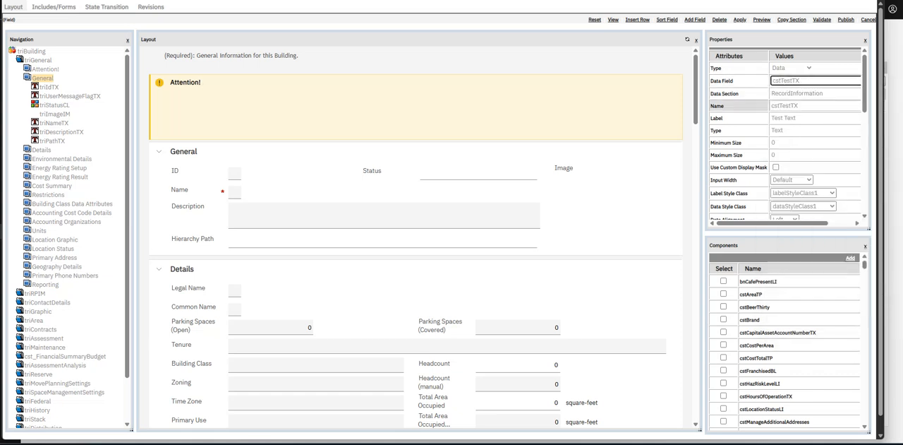
Check the new field's label and remaining properties, and apply it to the General section.
left_click(777, 118)
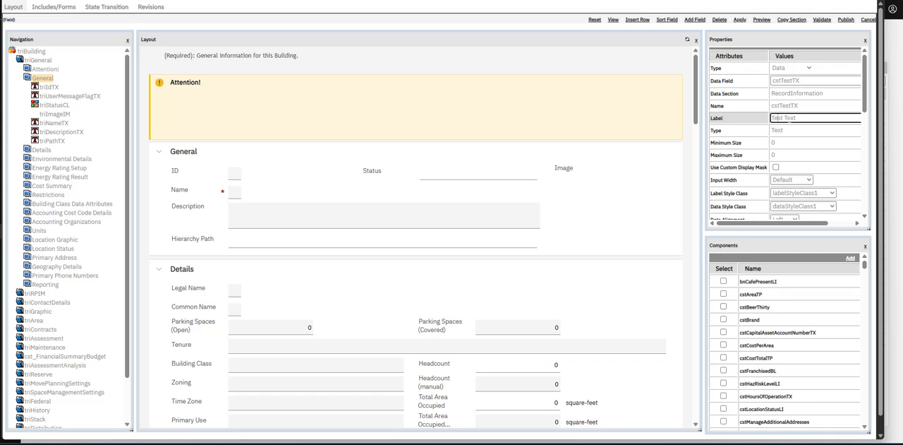
scroll(776, 113, "down", 5)
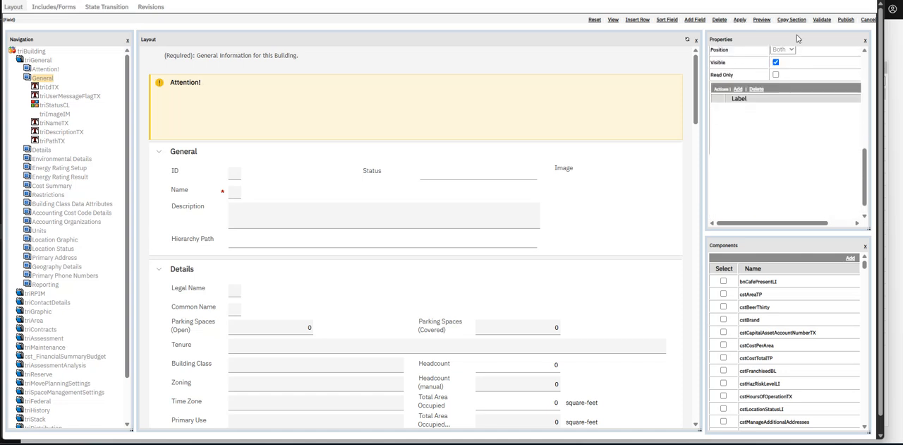
scroll(794, 139, "up", 1)
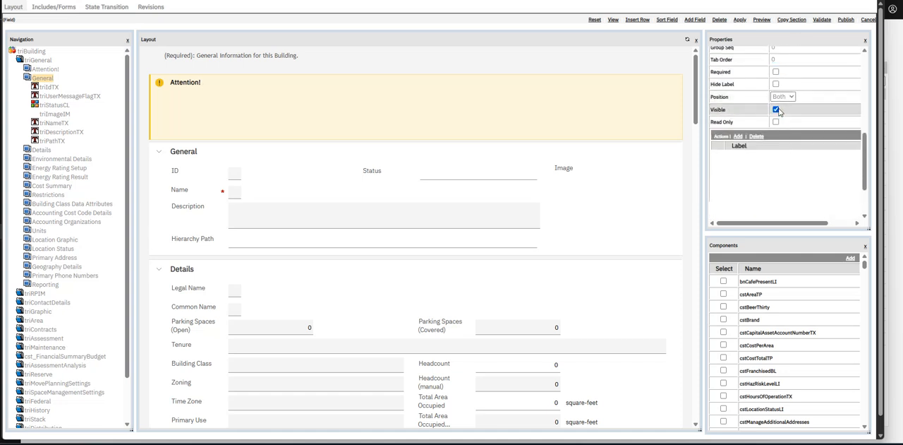
left_click(739, 21)
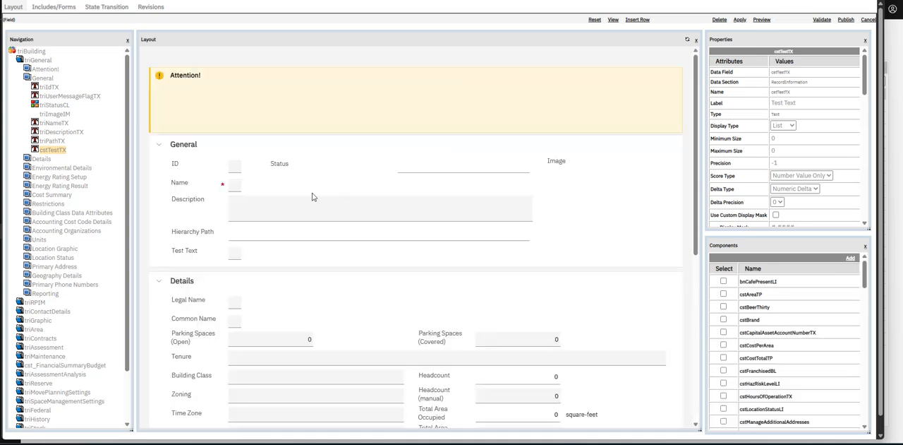
Select the Test Text field in the General section's layout and publish the revised triBuilding form.
left_click(240, 256)
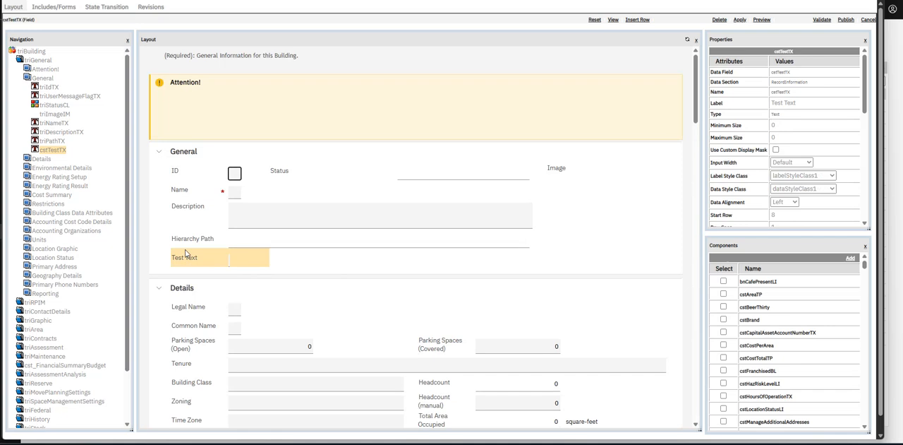
left_click(847, 22)
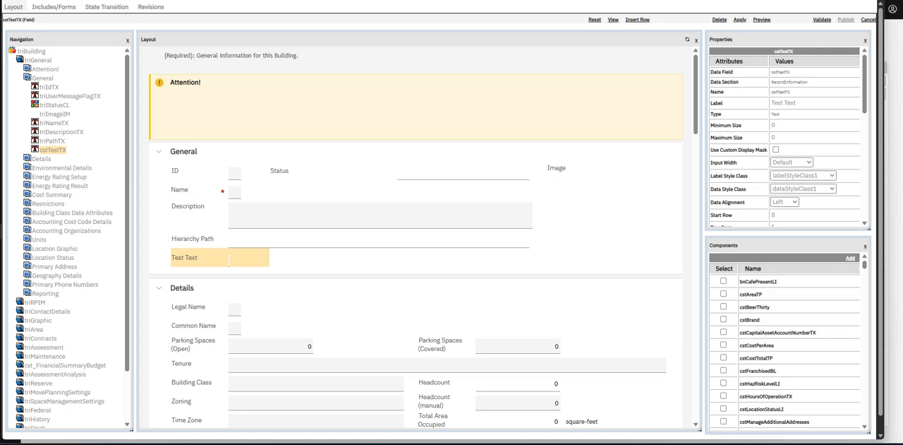
scroll(510, 144, "down", 2)
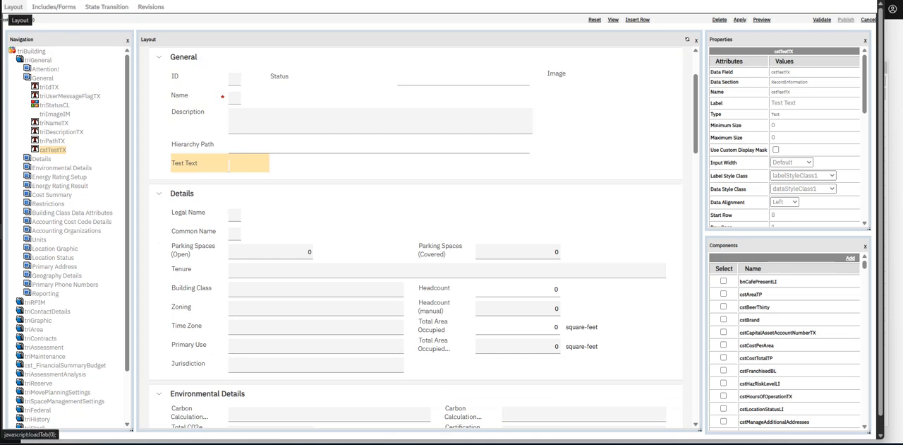
Enter ABCD in the Test Text field of the Charlotte Watson Center building record and save the record.
left_click_drag(0, 93, 452, 53)
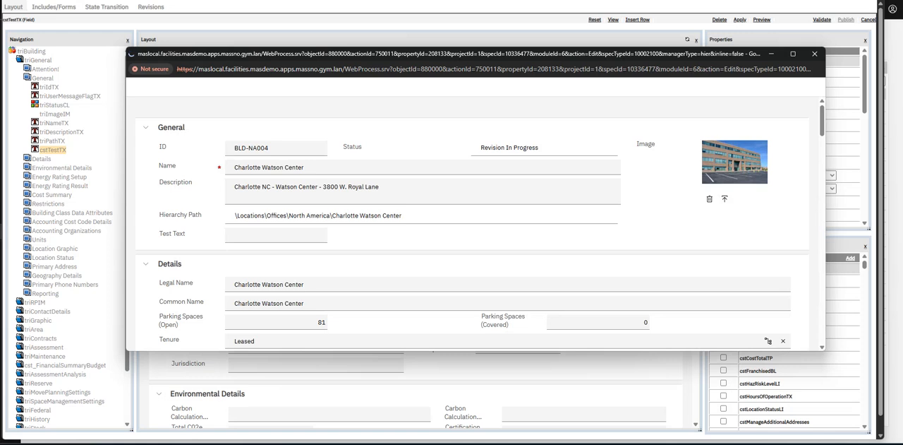
left_click(257, 234)
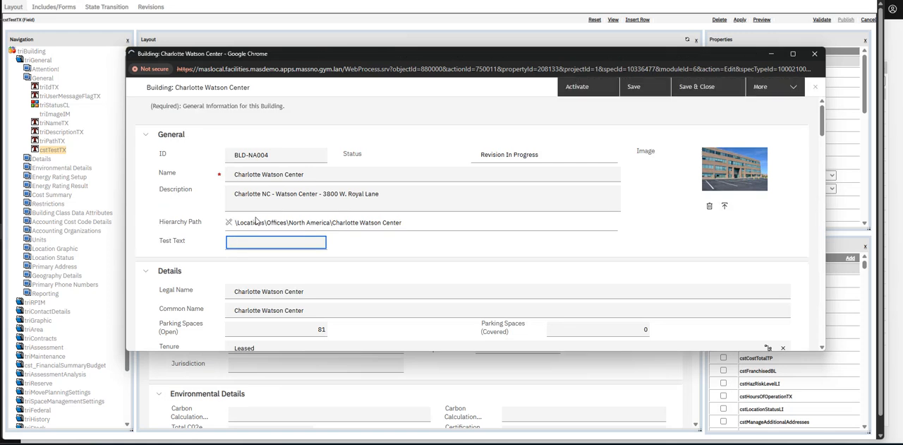
type("ABCD")
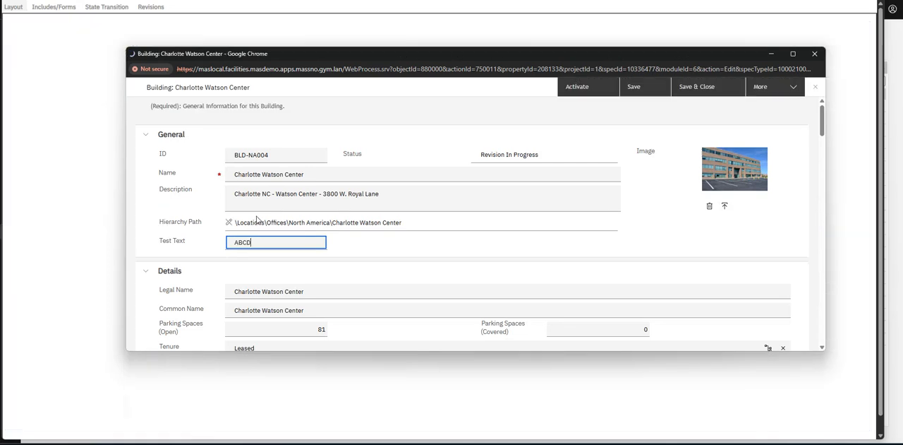
left_click(643, 87)
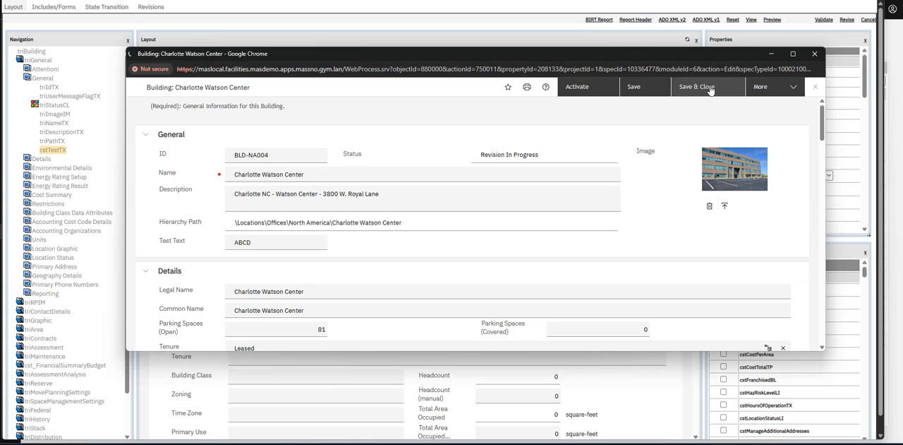
left_click(710, 87)
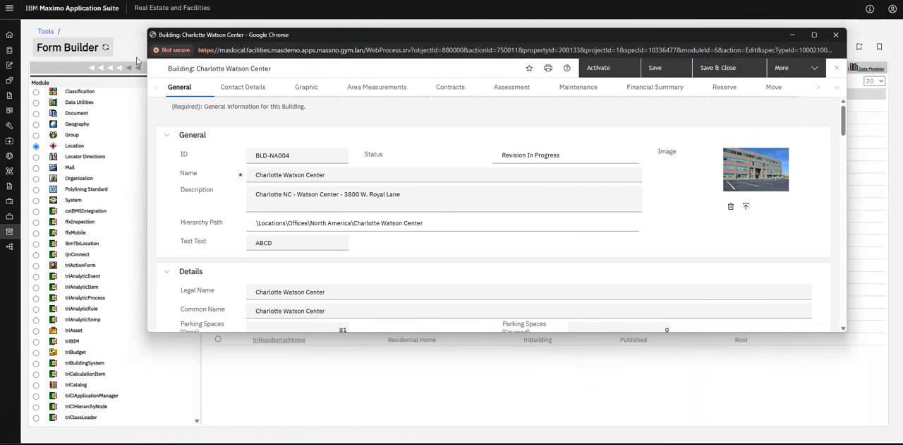
Move the building record window out of the way and open the Workflow Builder from the Tools page.
left_click_drag(322, 32, 0, 31)
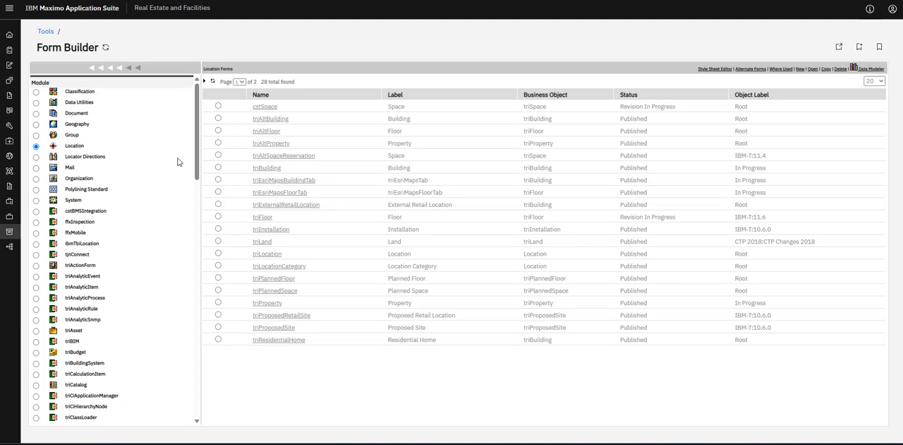
left_click(9, 233)
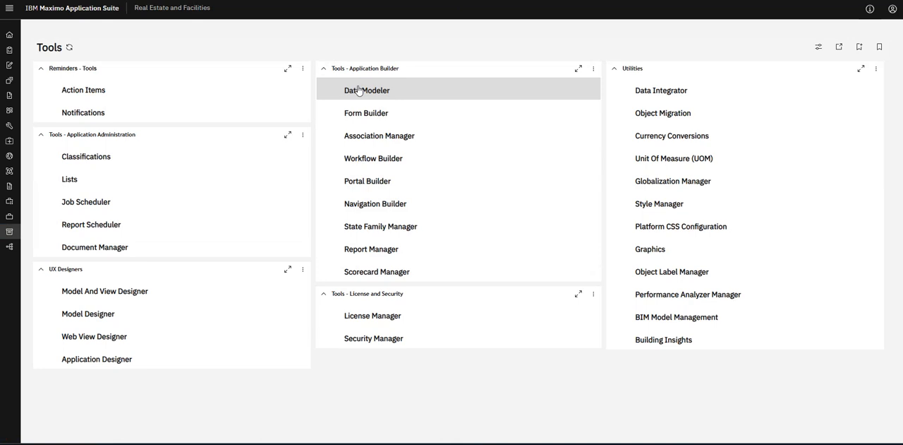
left_click(382, 162)
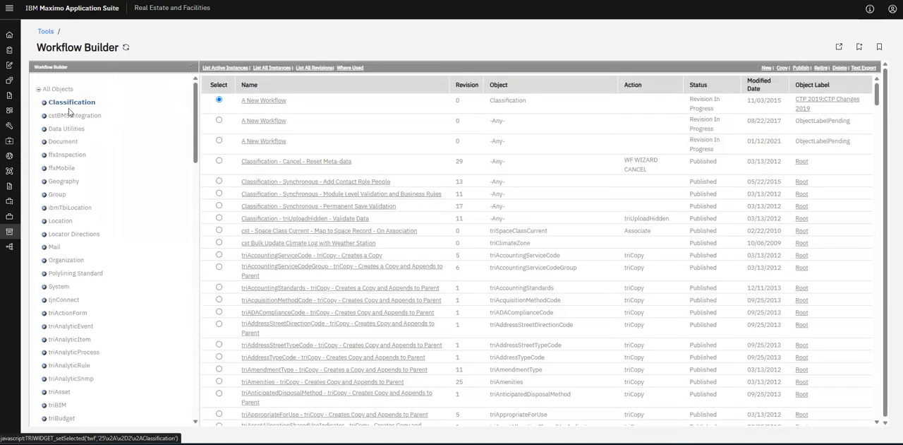
Expand the triHelper module in the Workflow Builder's object tree and look through its helper objects.
scroll(87, 166, "down", 3)
scroll(87, 172, "down", 6)
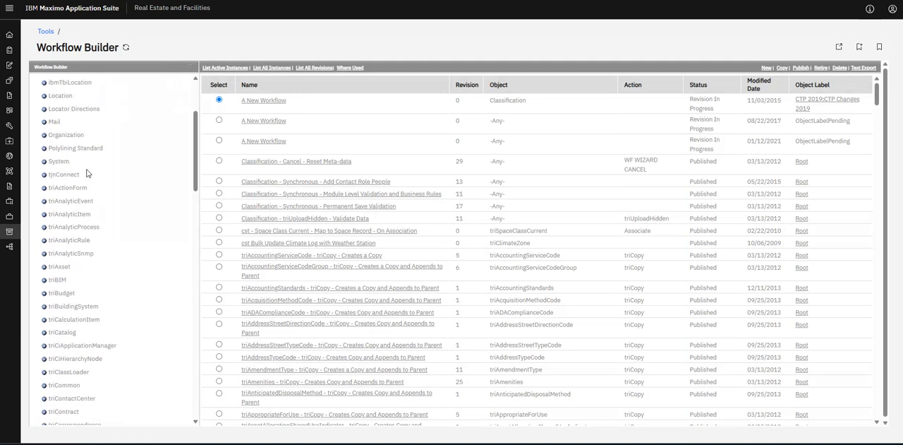
scroll(87, 173, "down", 4)
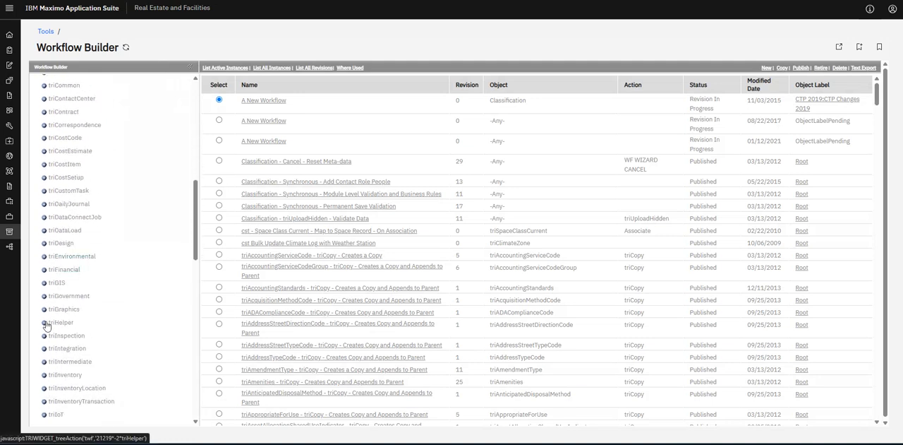
left_click(61, 322)
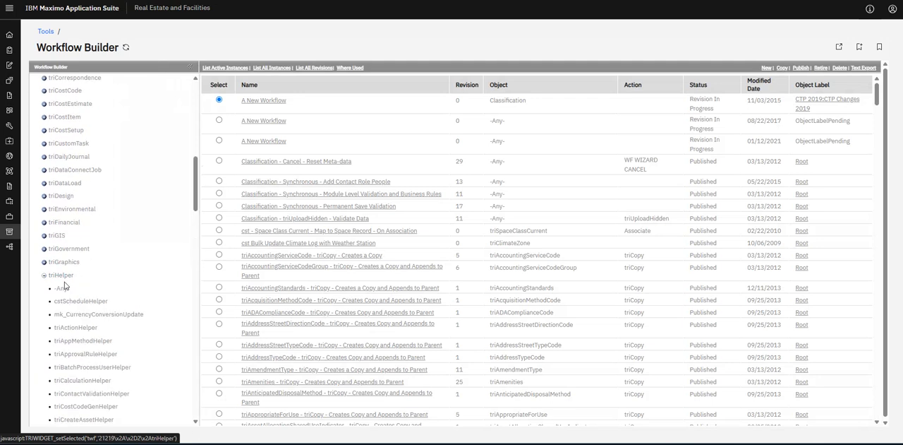
scroll(62, 302, "down", 1)
scroll(74, 233, "down", 3)
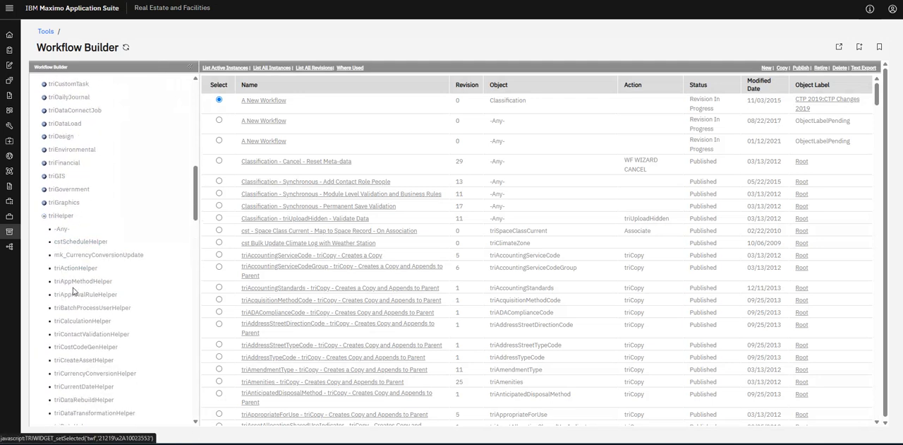
scroll(84, 258, "down", 1)
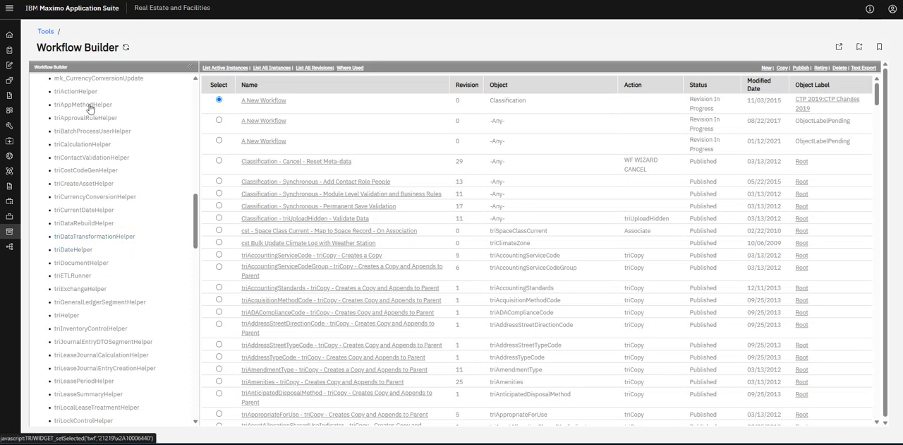
scroll(91, 177, "down", 4)
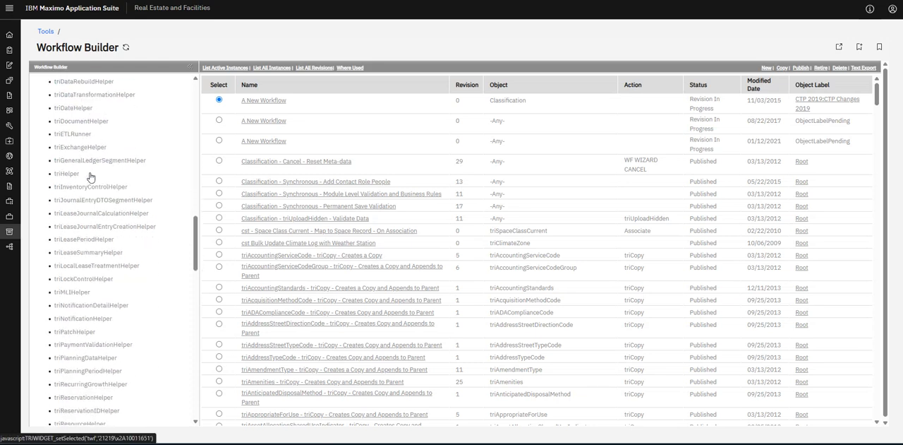
scroll(89, 178, "down", 2)
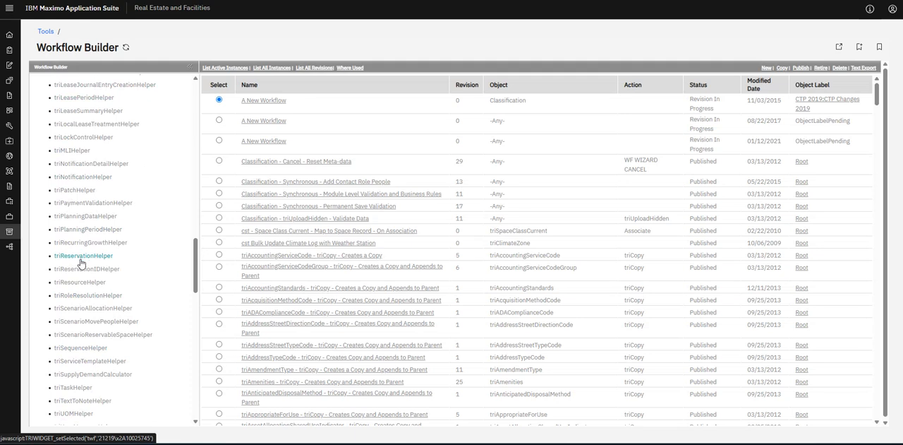
scroll(98, 231, "down", 1)
scroll(138, 289, "up", 8)
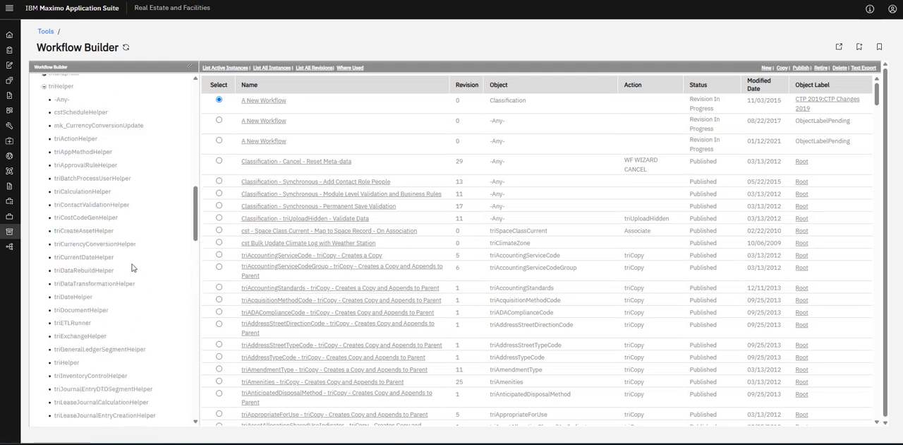
Try to list the workflows of the triHelper module and of its triCalculationHelper object.
left_click(62, 228)
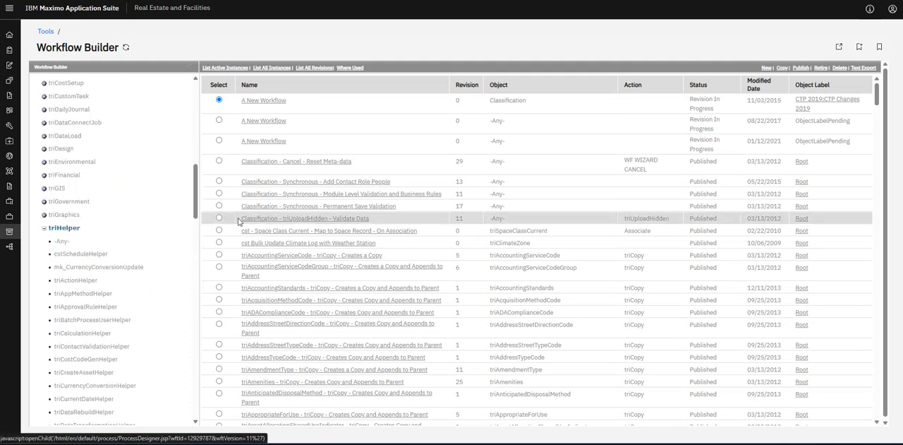
left_click(272, 143)
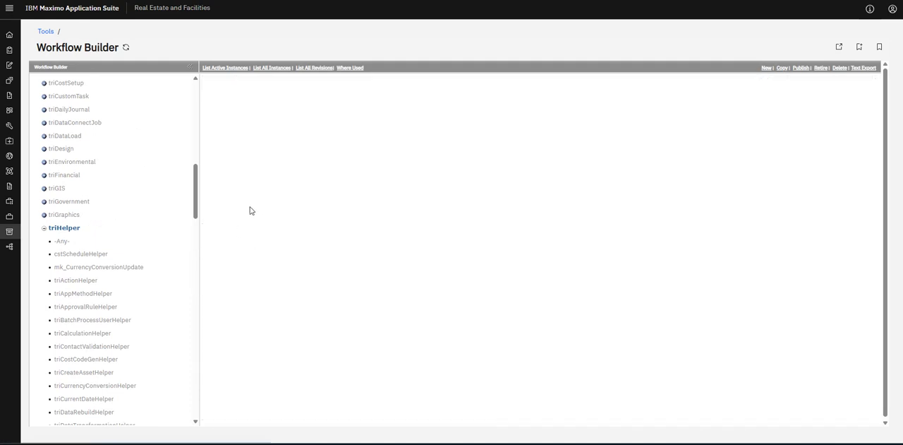
left_click(85, 336)
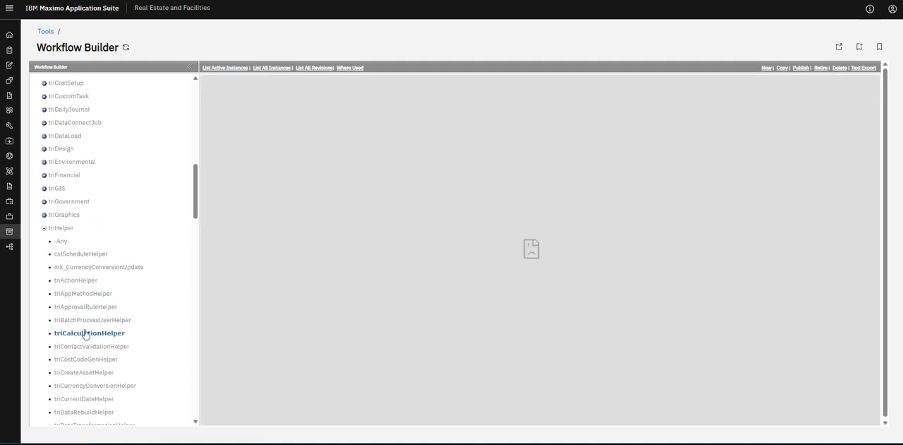
mouse_move(10, 332)
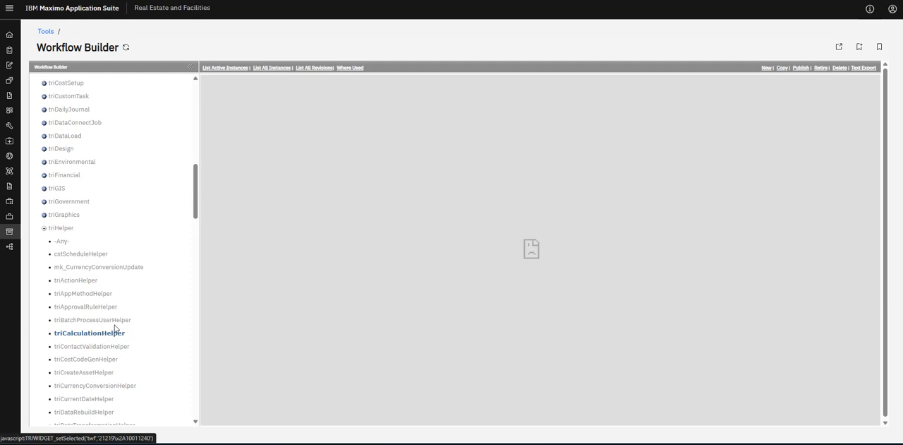
List the triCalculationHelper workflows, start a new workflow and move its designer window clear of the object tree.
left_click(116, 323)
left_click(105, 336)
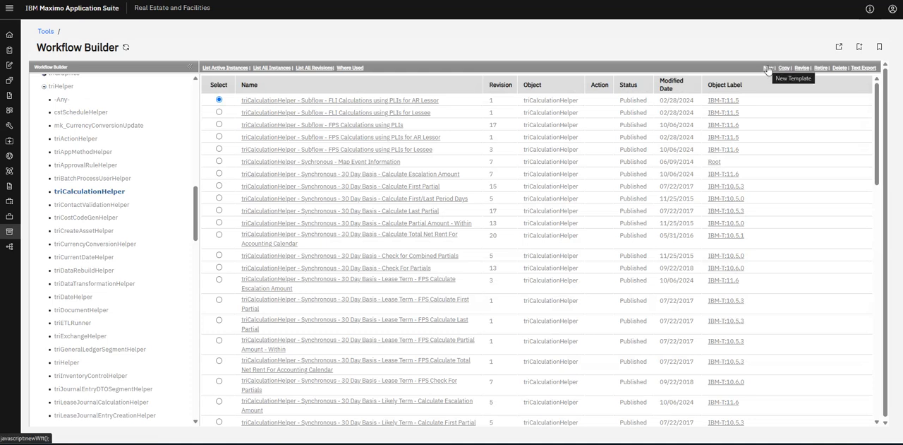
left_click(768, 68)
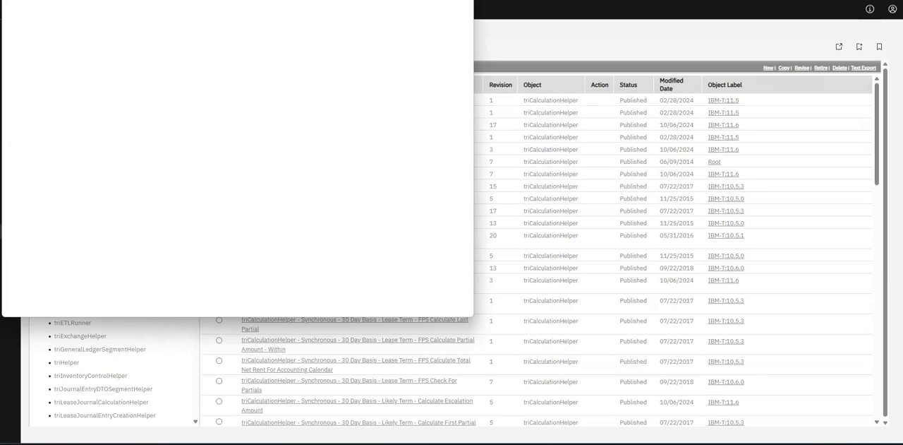
left_click_drag(267, 1, 323, 0)
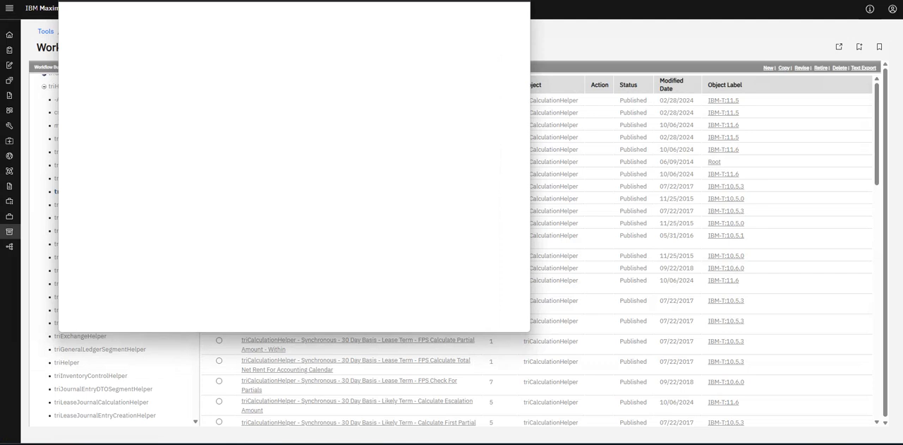
left_click_drag(211, 2, 366, 0)
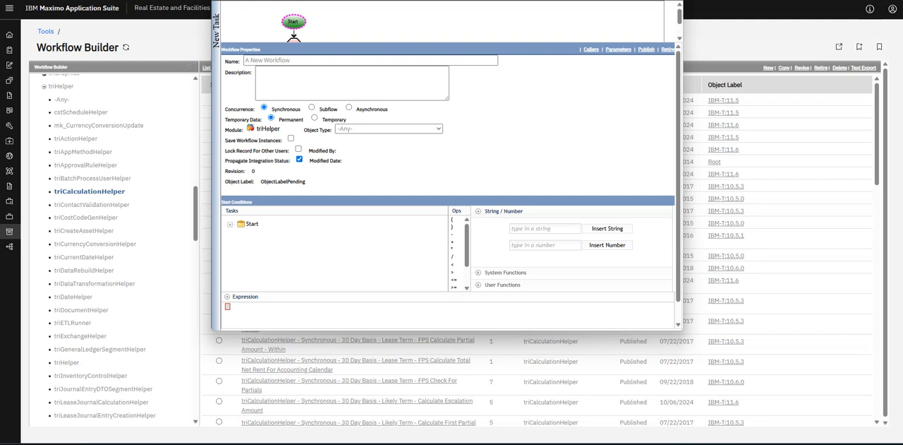
Look through the object types offered for the new workflow and close the list without choosing one.
left_click(365, 130)
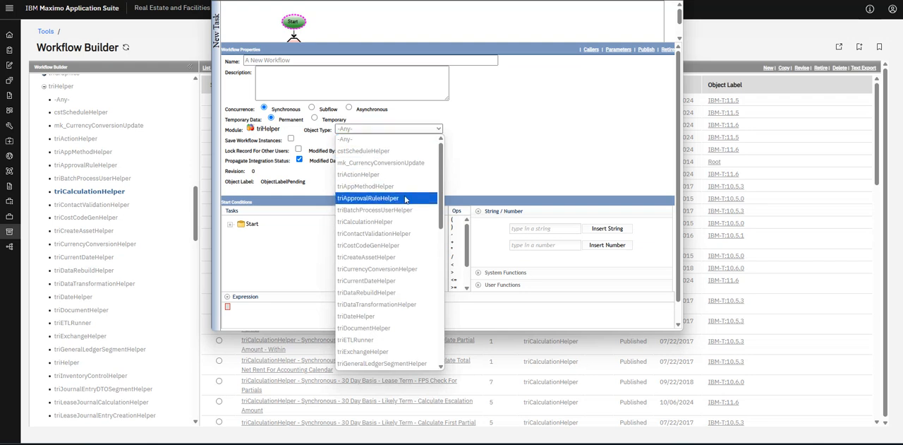
scroll(406, 180, "down", 5)
left_click(505, 138)
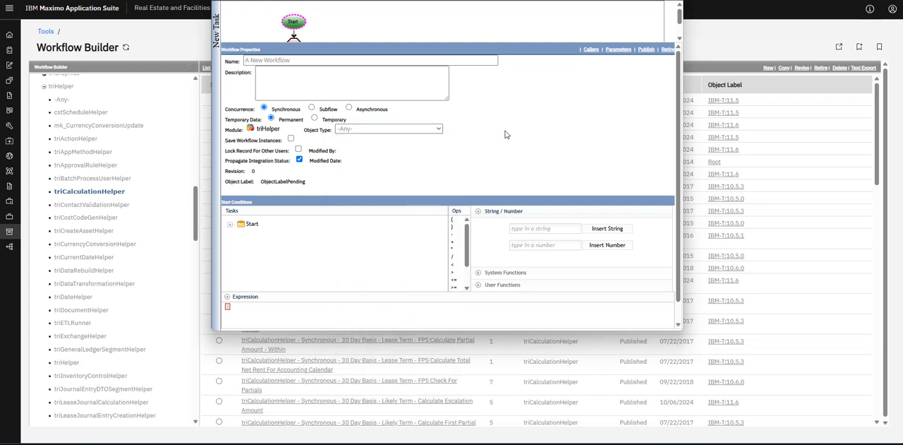
scroll(291, 141, "down", 1)
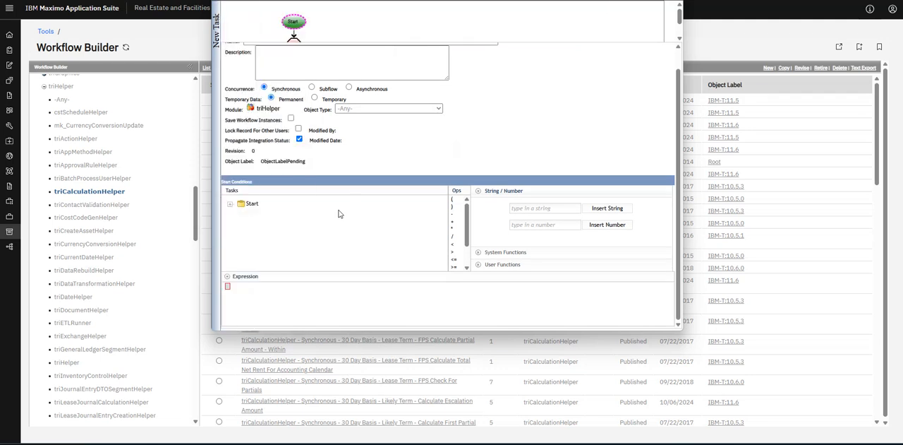
Expand Start, triHelper and General under the new workflow's start conditions to view the available fields, and close the designer.
left_click(230, 204)
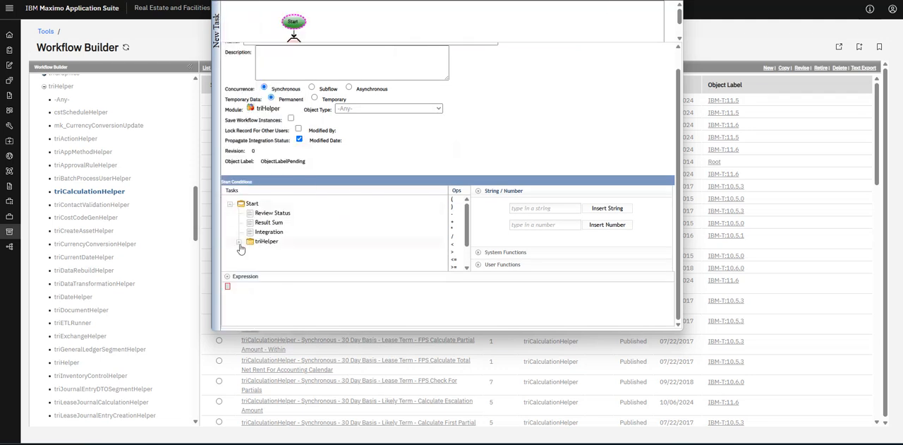
left_click(239, 242)
left_click(248, 251)
scroll(297, 233, "down", 2)
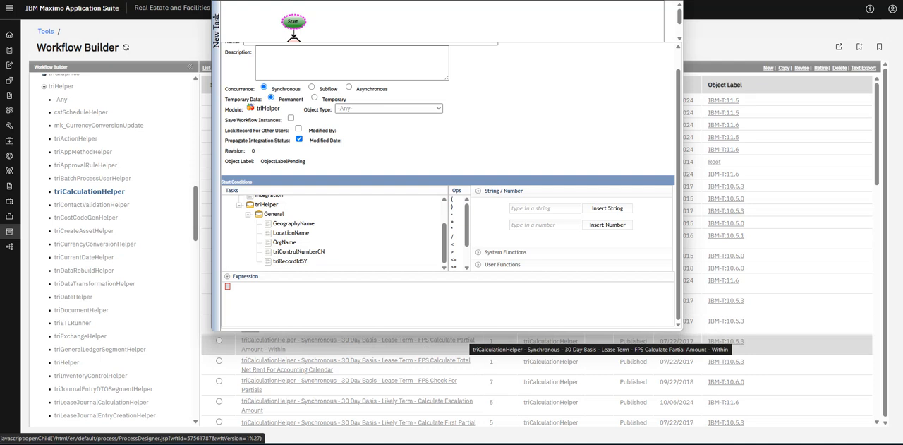
left_click(672, 2)
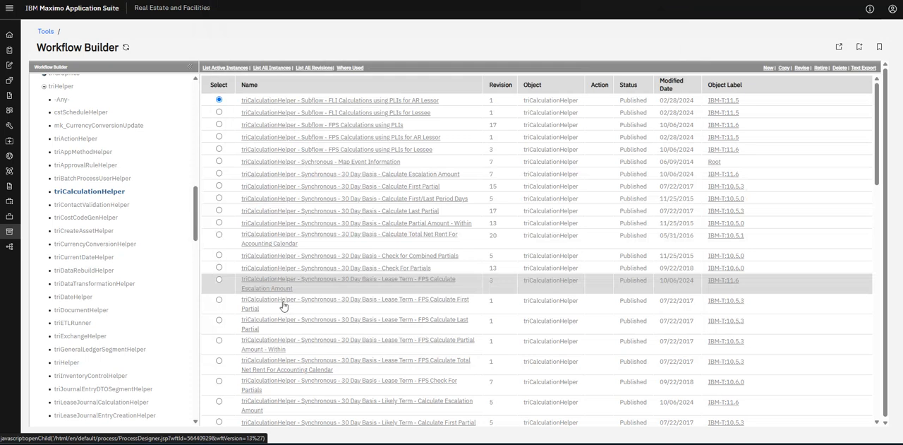
Open the triCalculationHelper - Sychronous - Map Event Information workflow and inspect the properties of its Start and VAREvent tasks.
left_click(354, 163)
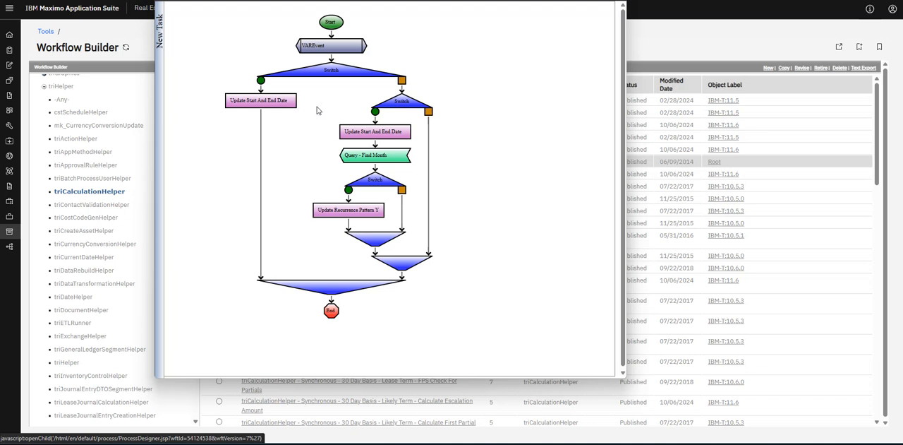
left_click(336, 20)
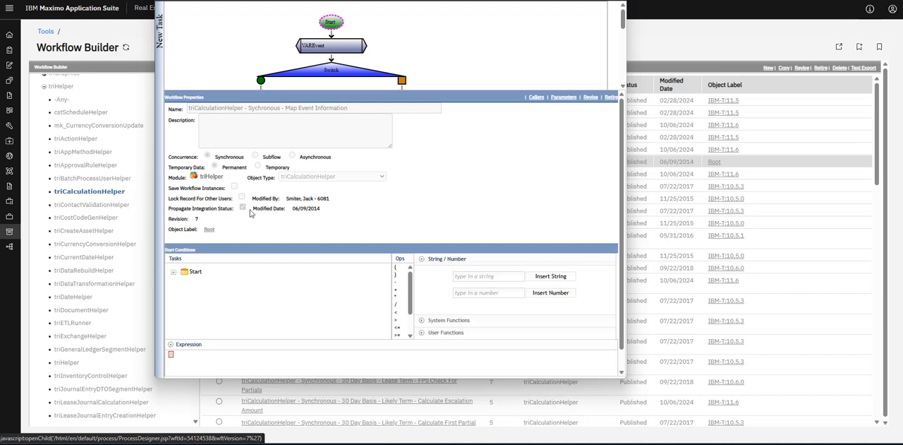
left_click(328, 48)
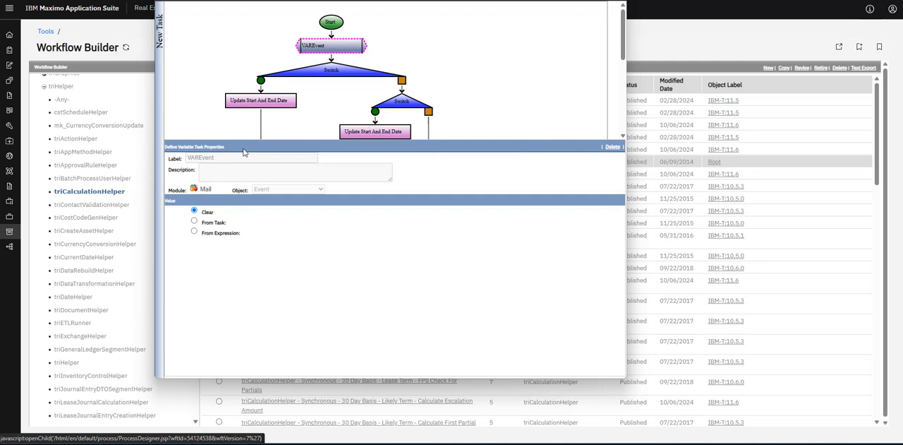
Examine the condition of the workflow's first Switch and the record mapping of the Update Start And End Date task on its direct branch.
left_click(336, 77)
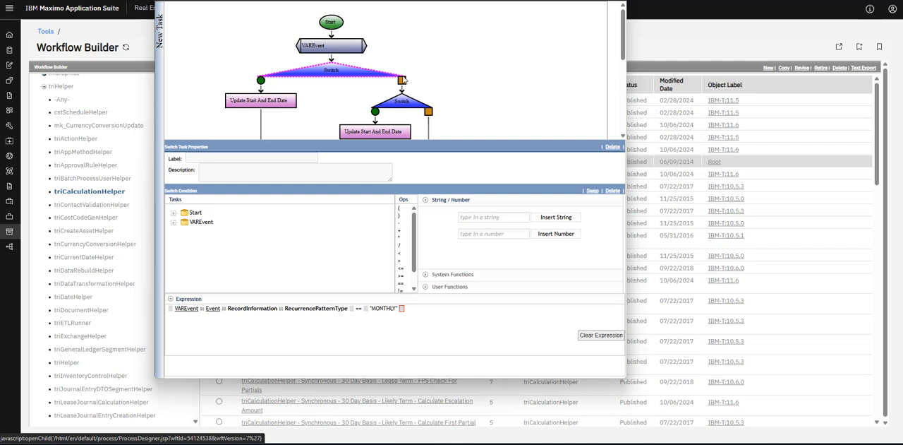
scroll(408, 101, "down", 1)
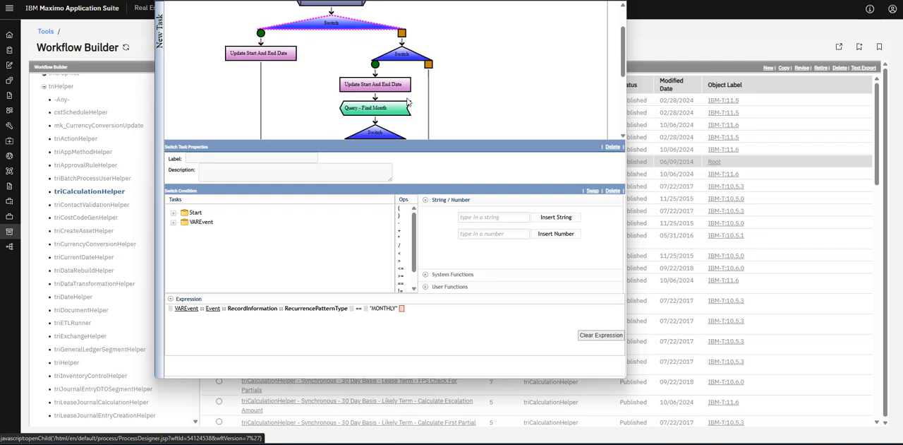
left_click(275, 57)
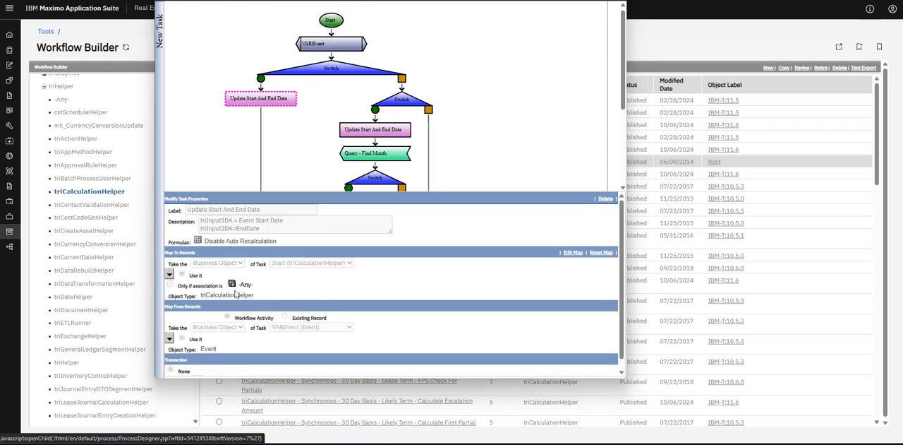
scroll(225, 269, "down", 1)
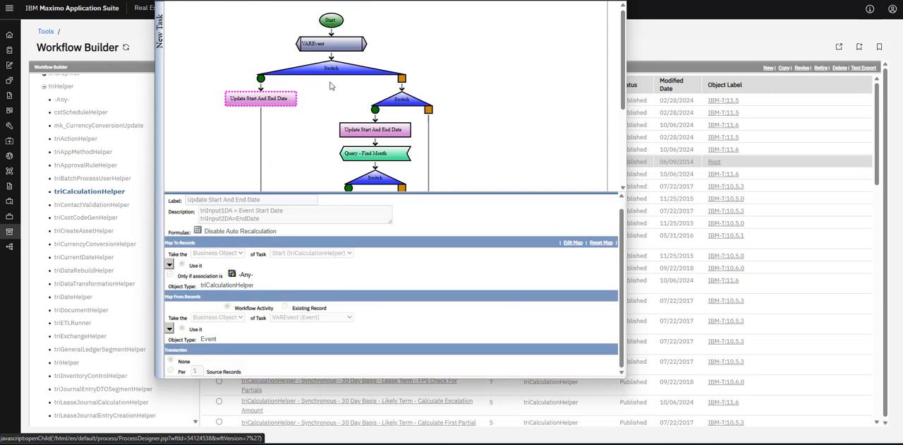
Examine the second Switch's condition, follow the remaining tasks to the End node, and close the workflow.
left_click(407, 103)
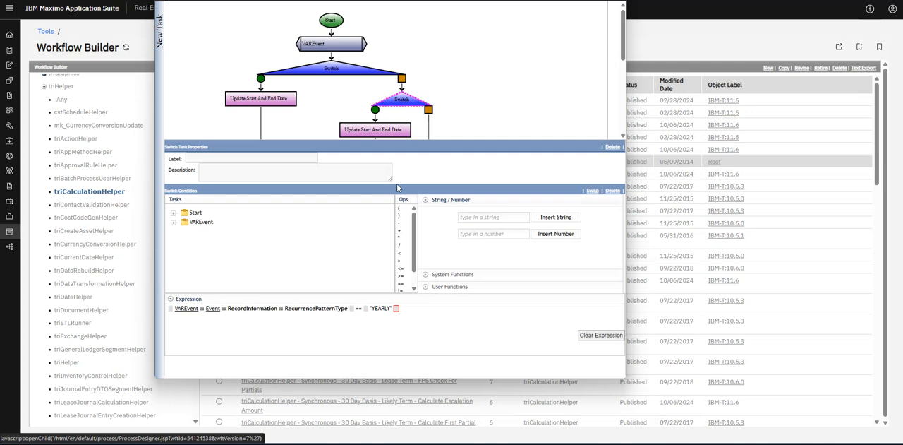
scroll(425, 106, "down", 2)
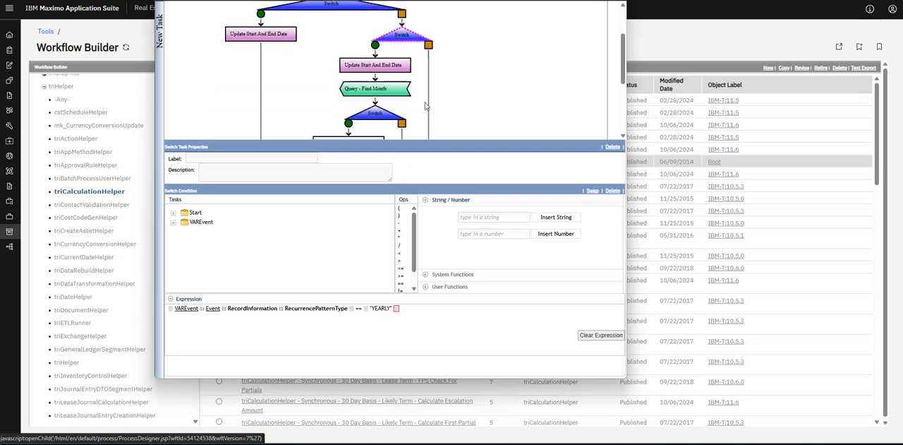
scroll(425, 106, "down", 1)
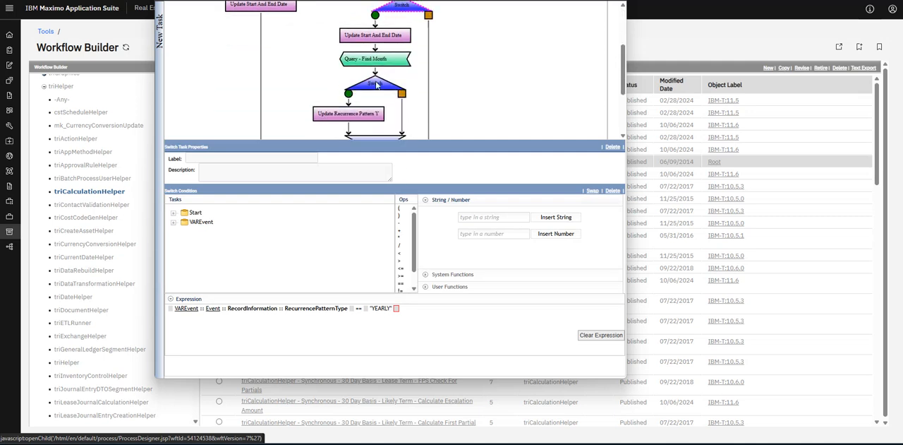
scroll(376, 84, "down", 3)
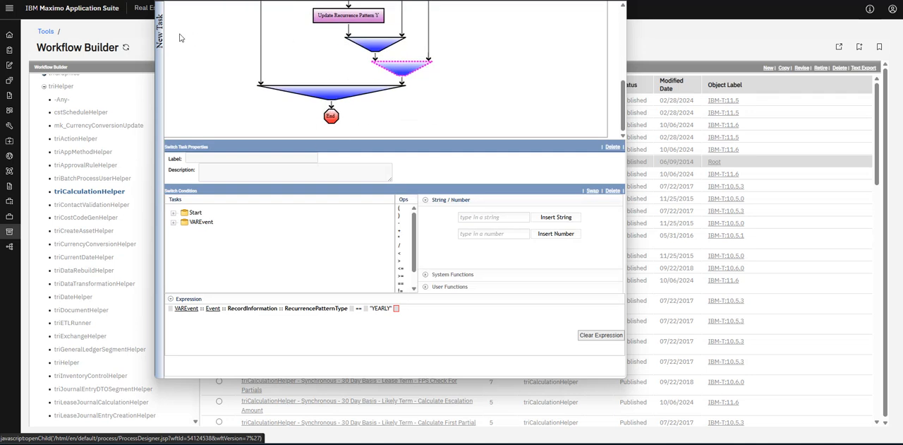
left_click(615, 1)
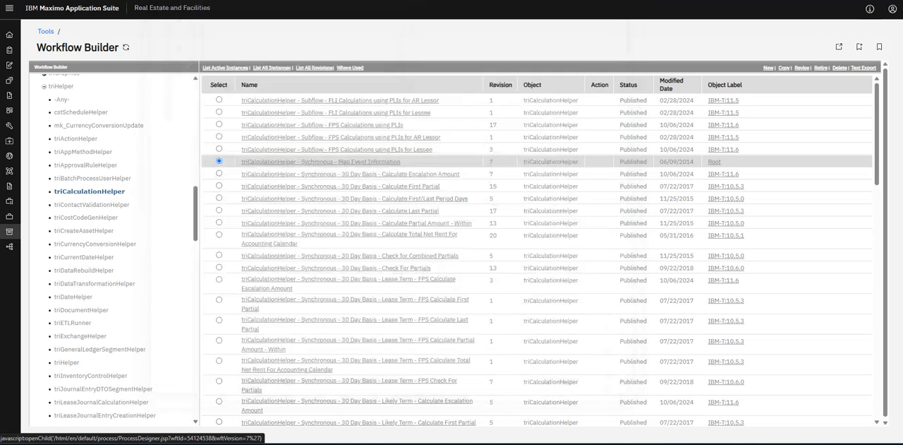
Open another new workflow in a widened designer window, review the task types in the New Task palette, and close it without saving.
left_click(770, 69)
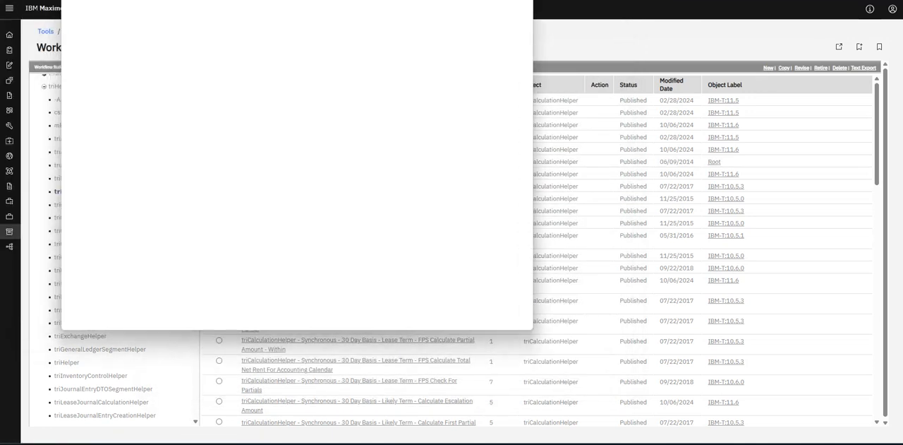
left_click_drag(533, 79, 733, 84)
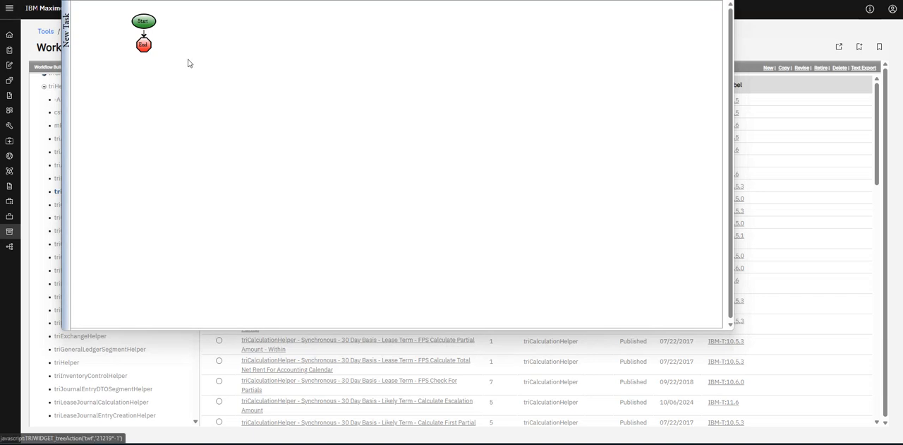
mouse_move(66, 43)
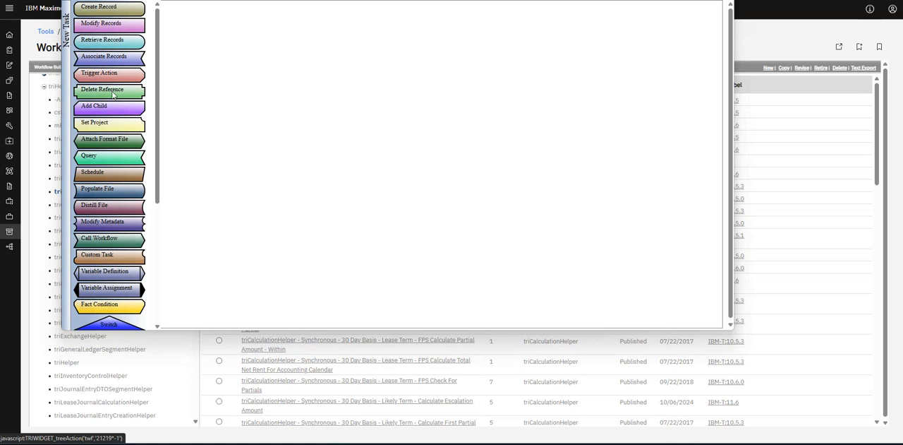
scroll(125, 106, "down", 5)
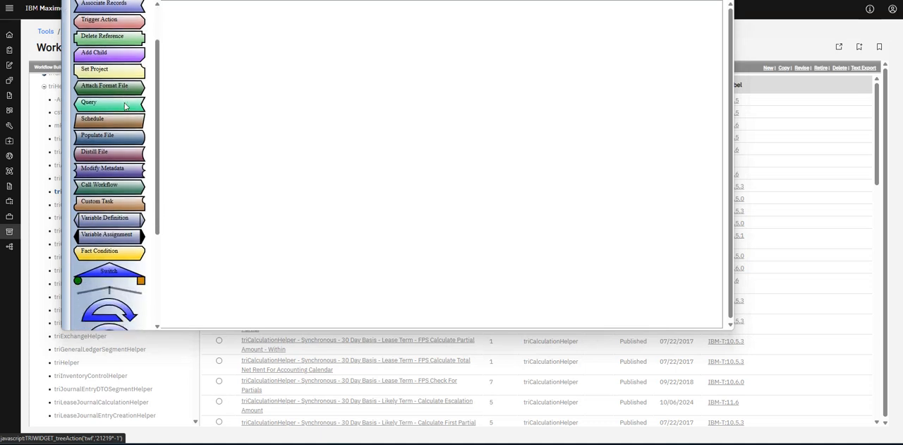
scroll(125, 120, "up", 4)
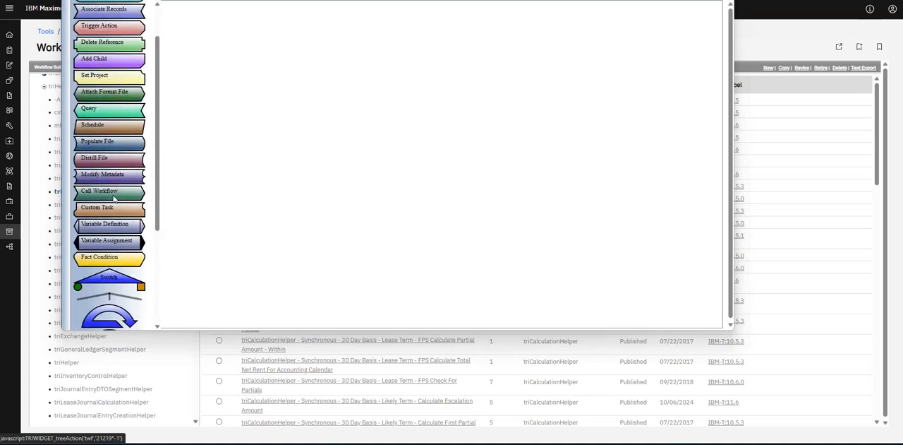
scroll(113, 143, "up", 2)
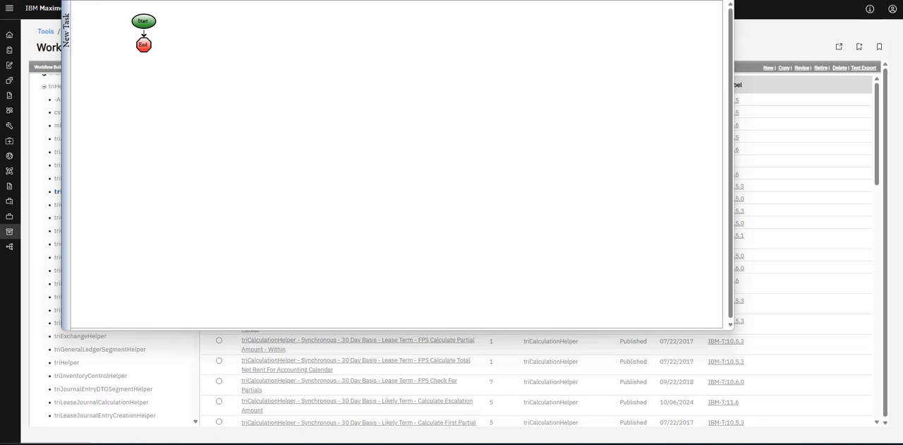
left_click(723, 1)
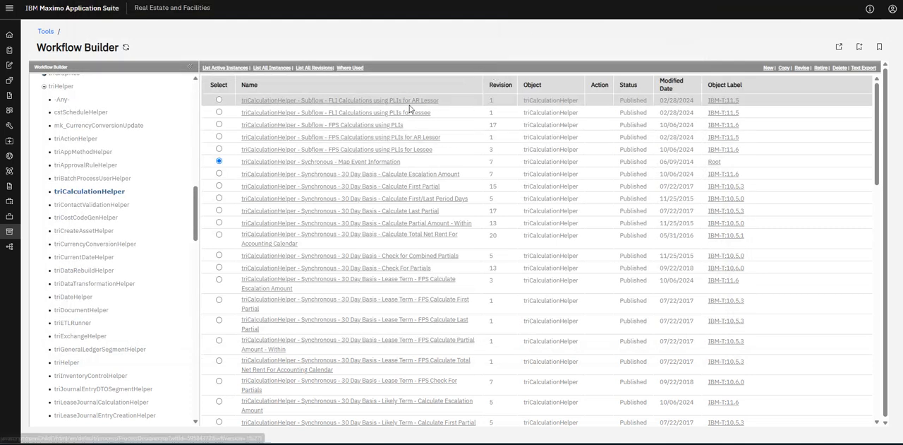
Look through the list of triCalculationHelper workflows down to its end.
scroll(409, 113, "down", 10)
scroll(409, 111, "down", 8)
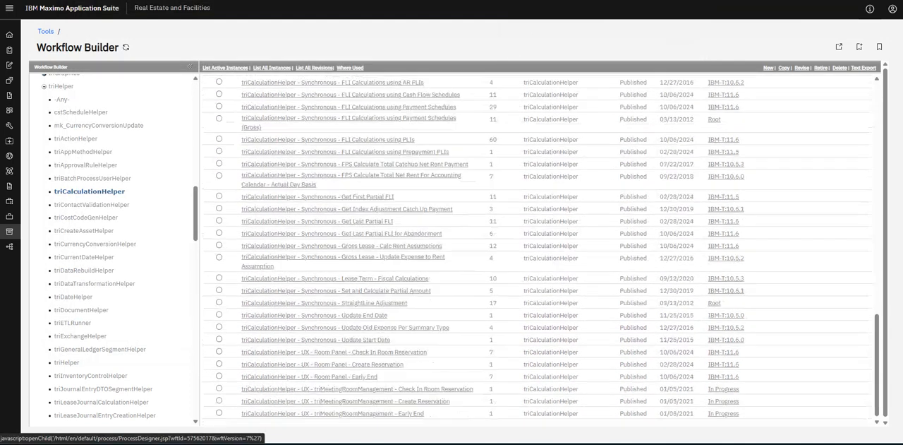
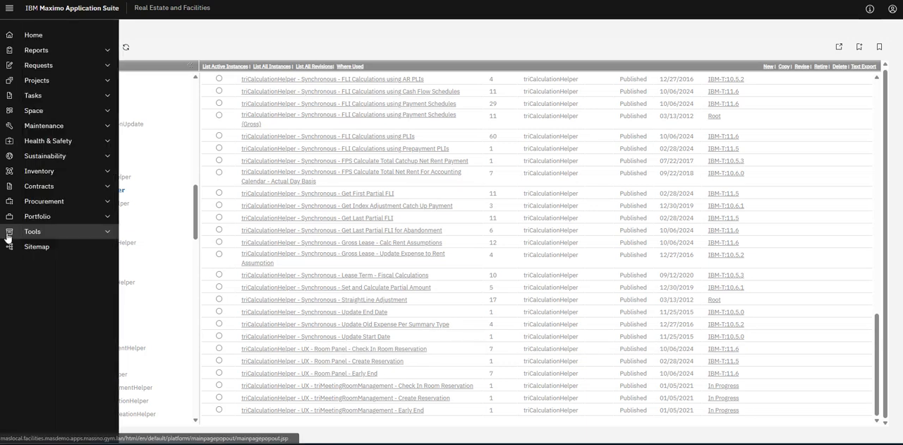
Open the Globalization Manager from the Tools page and review the available secondary languages.
left_click(33, 234)
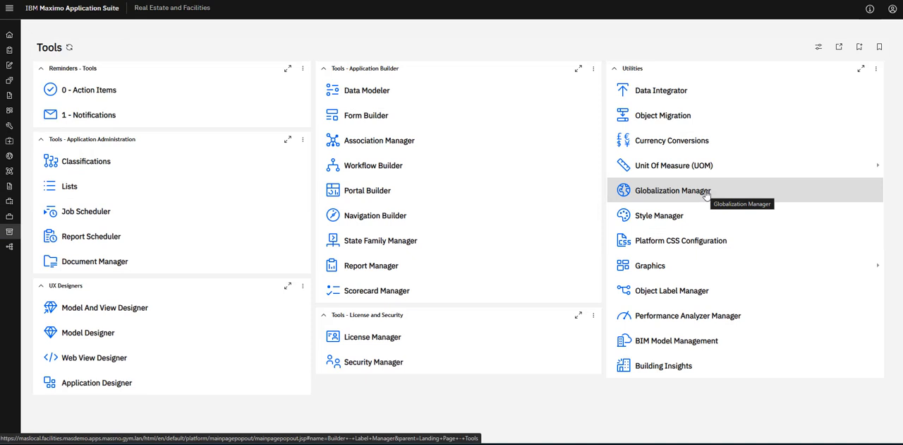
left_click(681, 192)
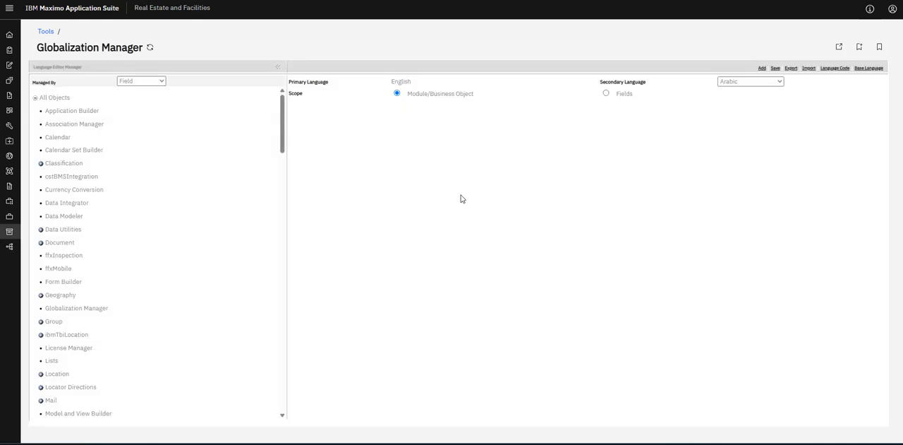
left_click(741, 83)
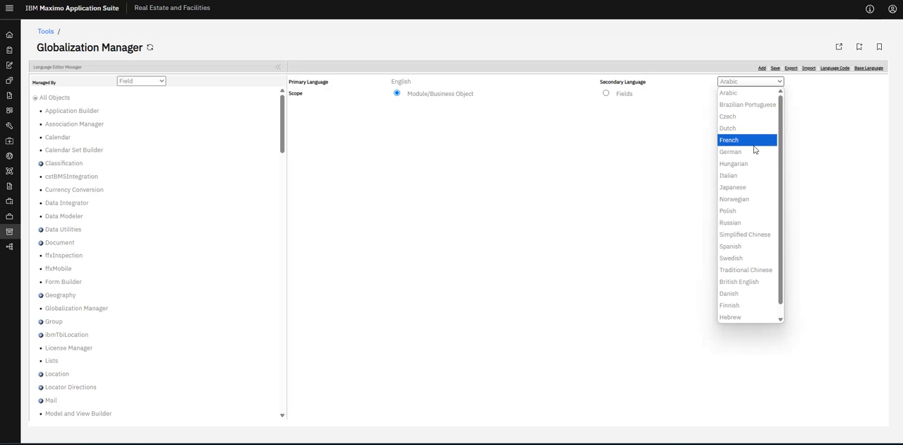
scroll(754, 149, "down", 1)
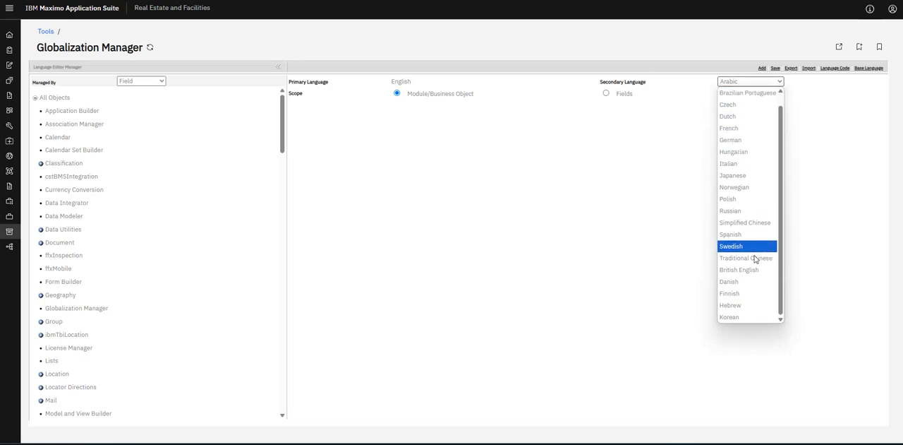
scroll(763, 166, "up", 1)
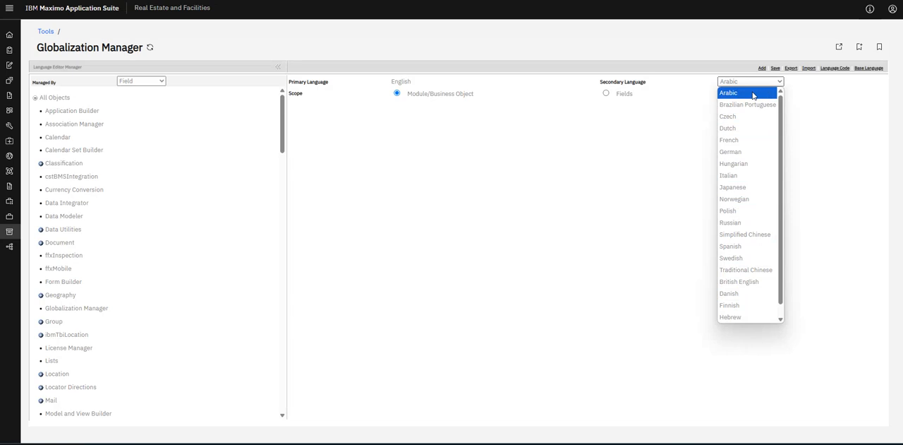
left_click(626, 153)
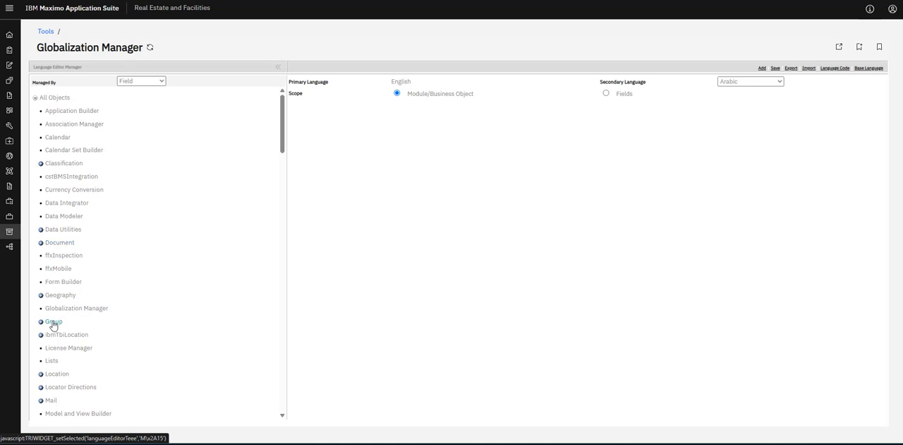
Set the secondary language to German and display the labels of the triBuilding object in the Location module.
left_click(776, 82)
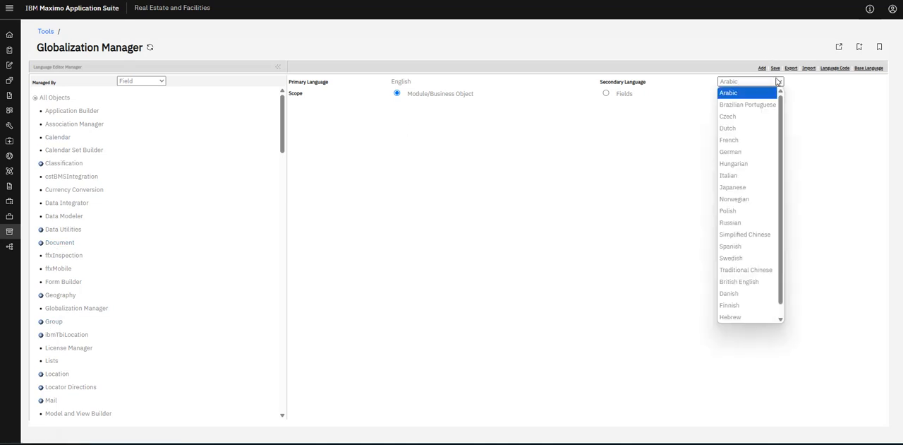
left_click(738, 152)
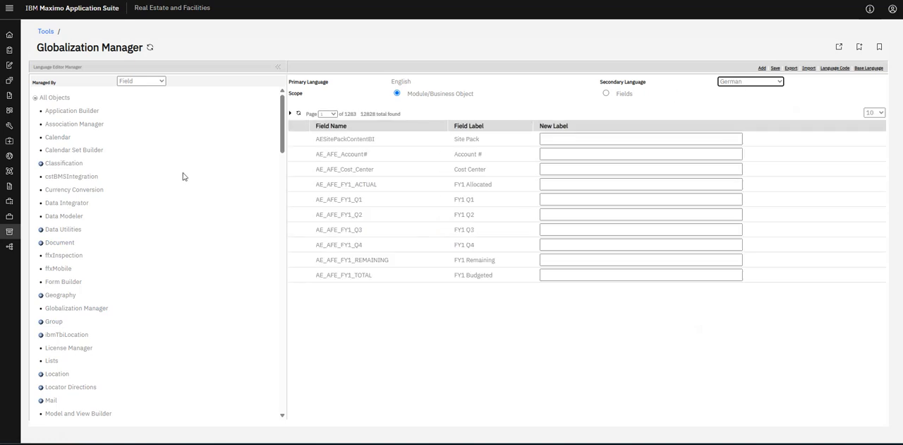
scroll(114, 168, "down", 3)
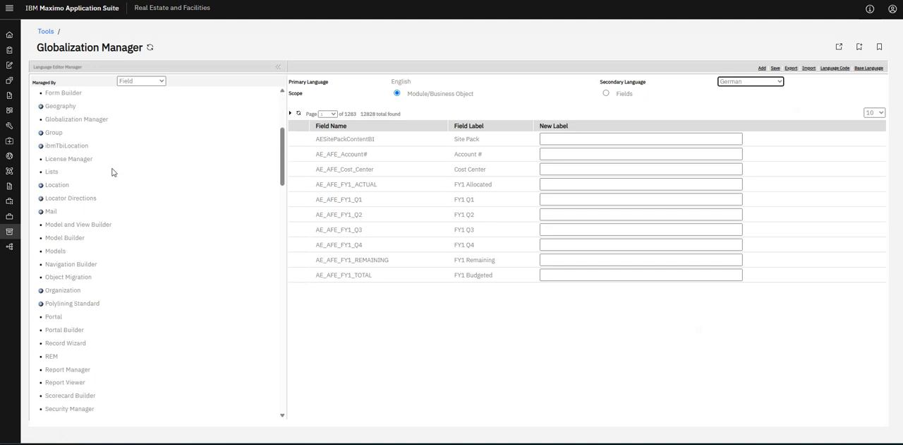
left_click(40, 184)
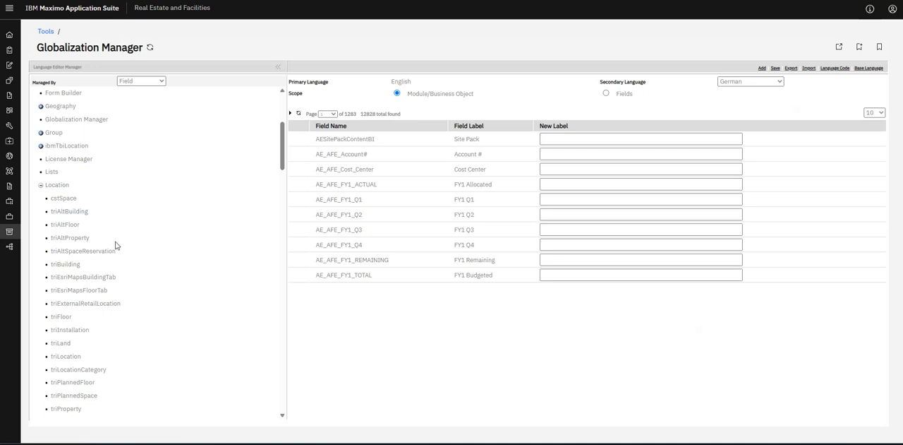
left_click(65, 264)
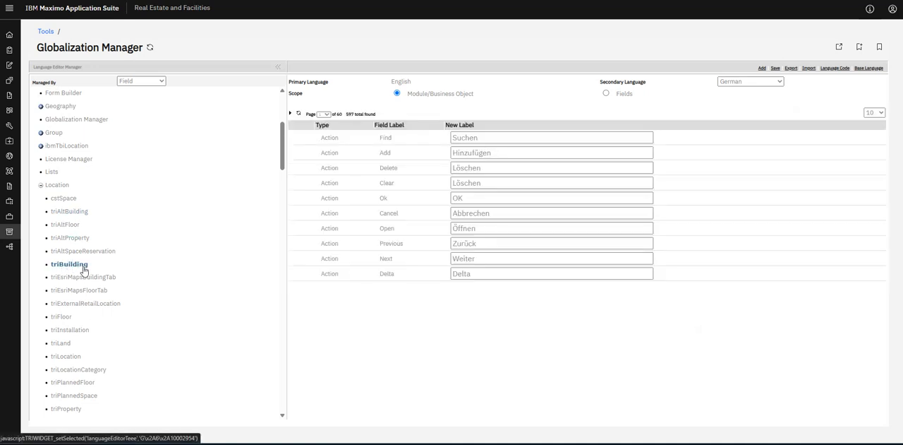
Show 100 triBuilding labels per page and look through the German translations on the first page.
left_click(324, 114)
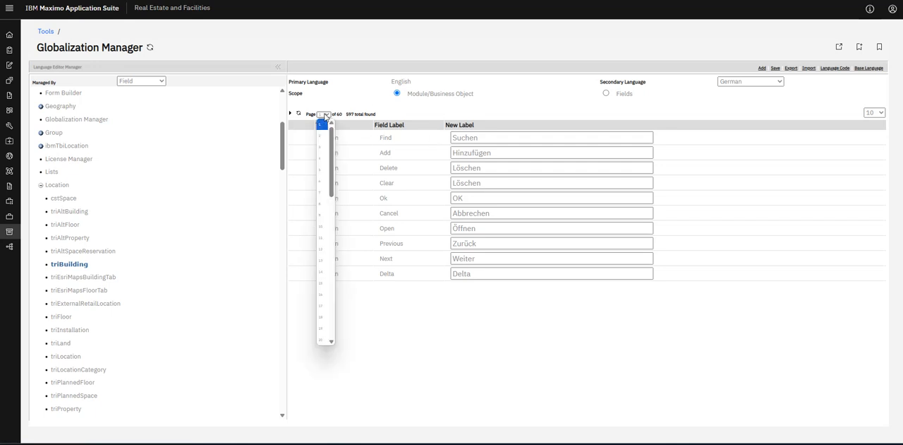
left_click(874, 113)
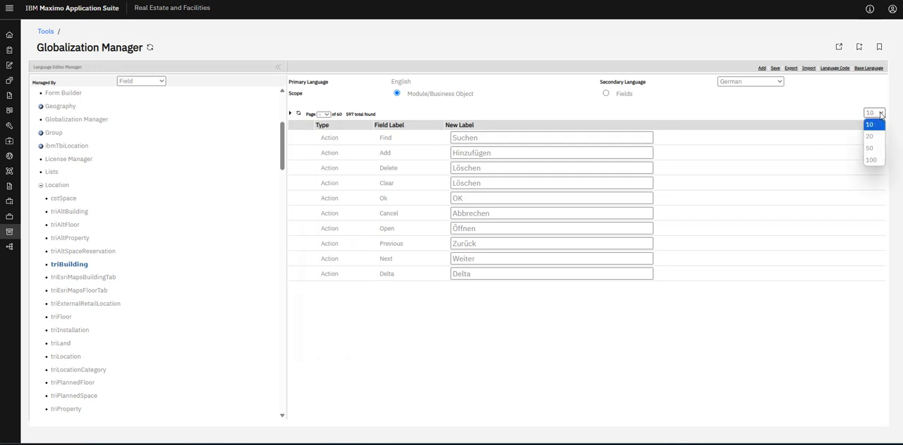
left_click(873, 160)
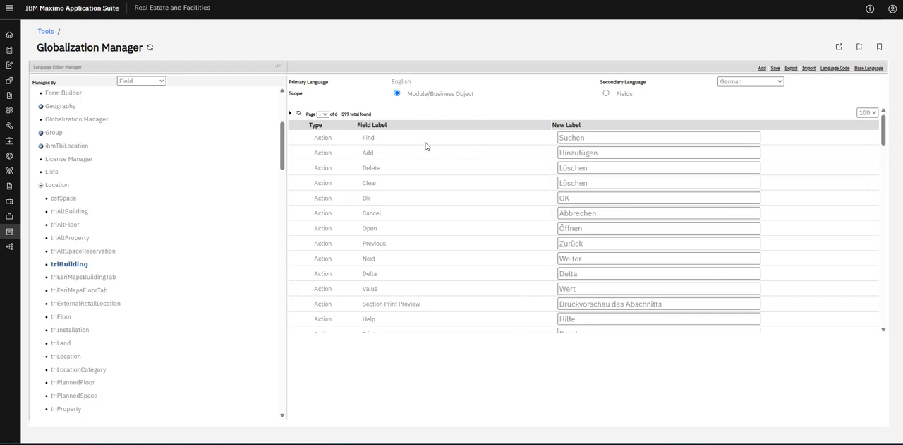
scroll(576, 212, "down", 10)
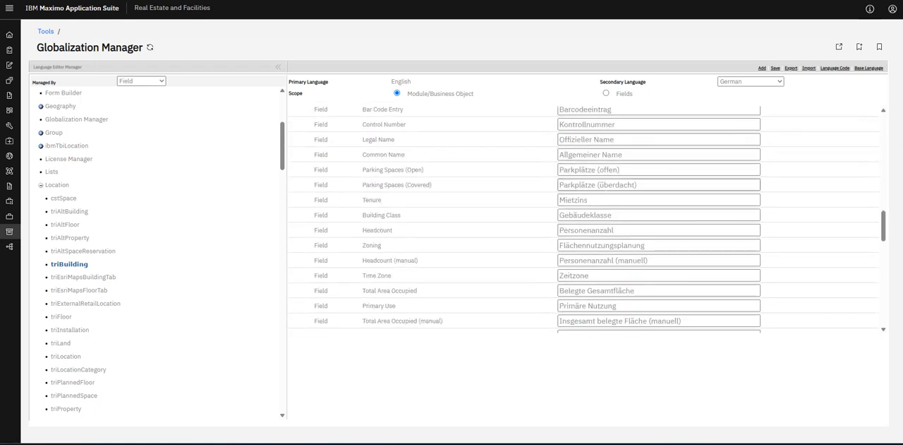
scroll(575, 212, "down", 10)
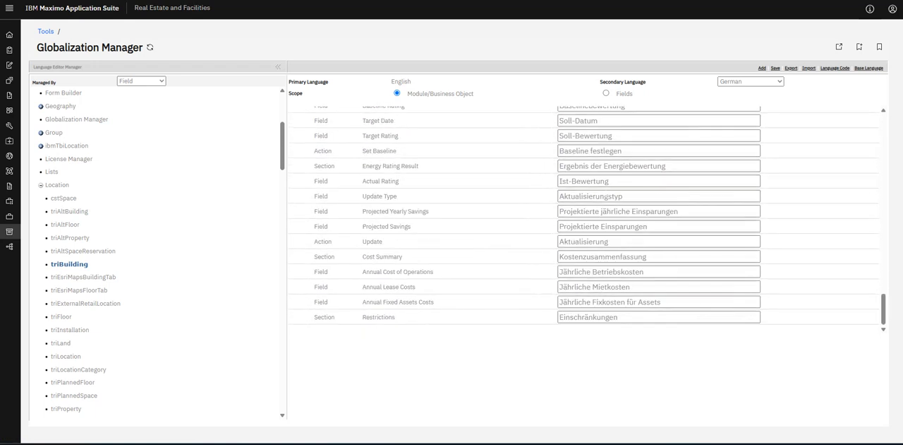
scroll(835, 296, "up", 3)
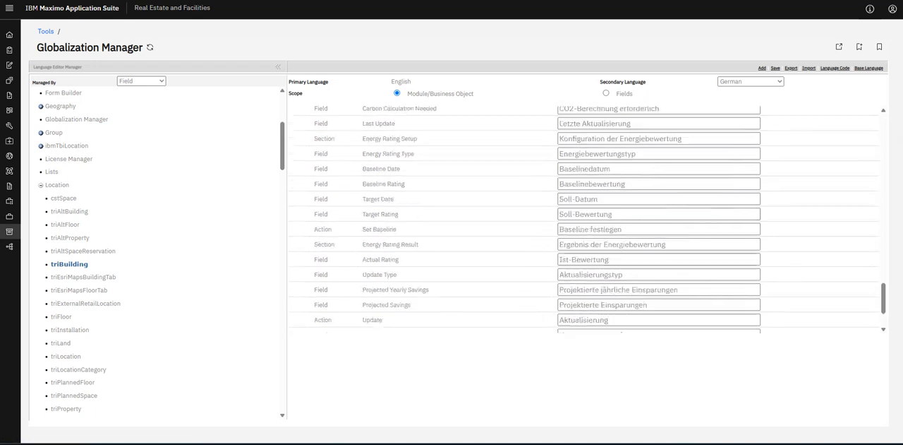
scroll(588, 219, "up", 10)
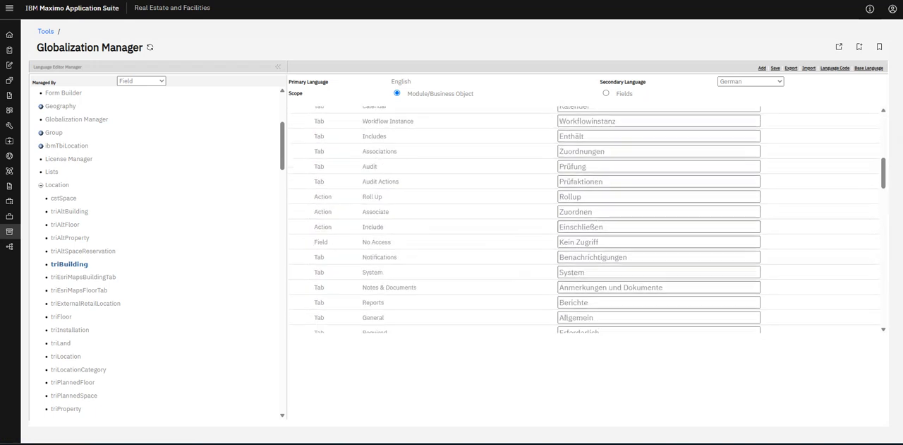
scroll(588, 220, "up", 5)
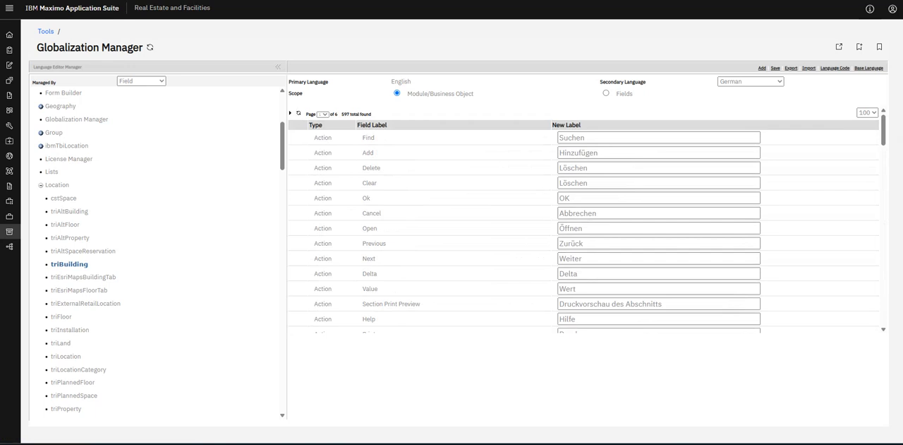
Switch the scope to Fields and back to Module/Business Object, redisplaying triBuilding's German labels at 100 per page.
left_click(607, 93)
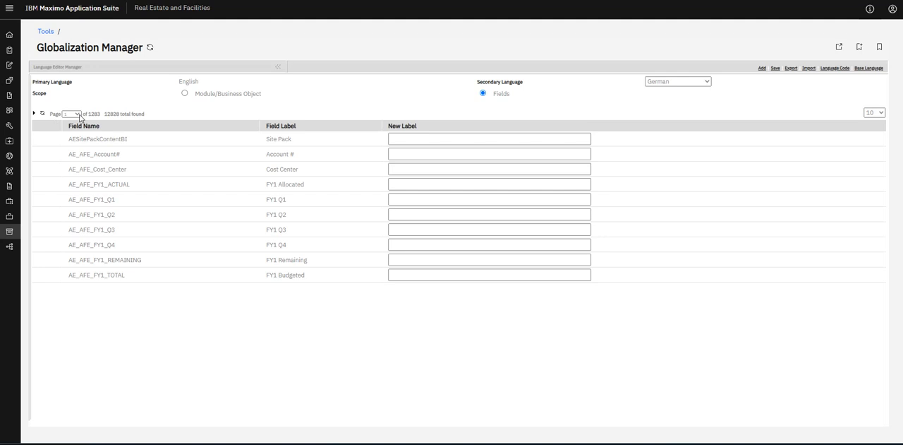
left_click(186, 93)
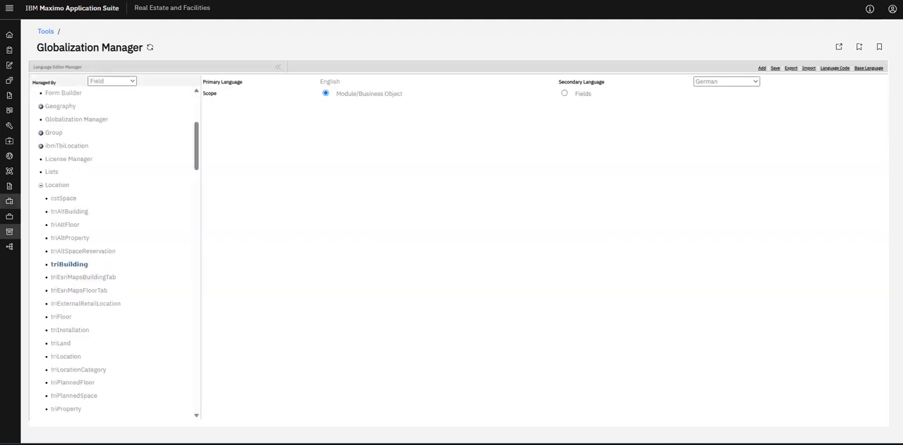
left_click(69, 264)
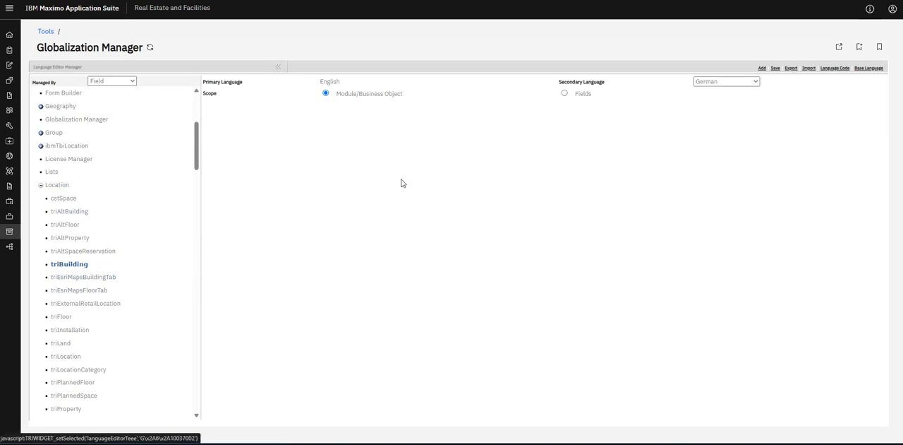
left_click(727, 81)
left_click(702, 81)
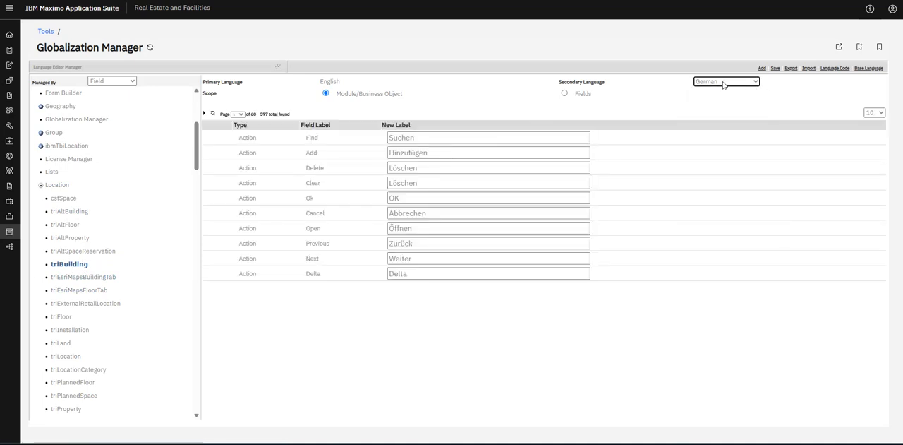
left_click(874, 112)
left_click(873, 158)
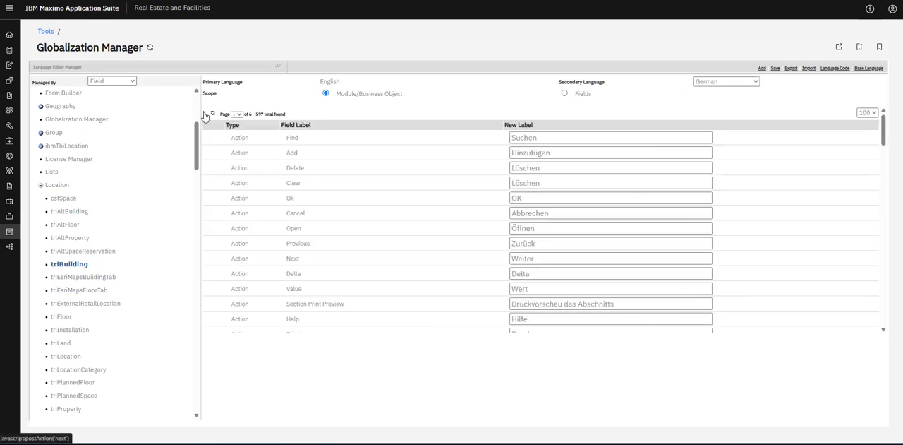
Page forward through triBuilding's German labels to the last page.
left_click(205, 114)
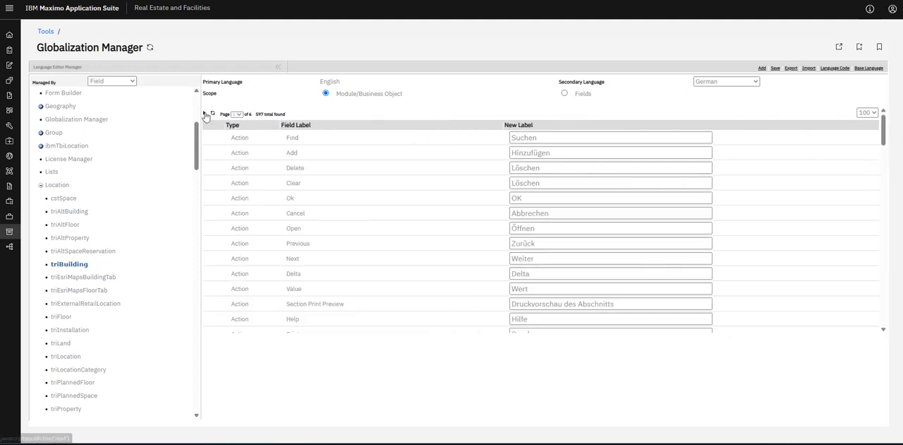
left_click(206, 115)
left_click(211, 115)
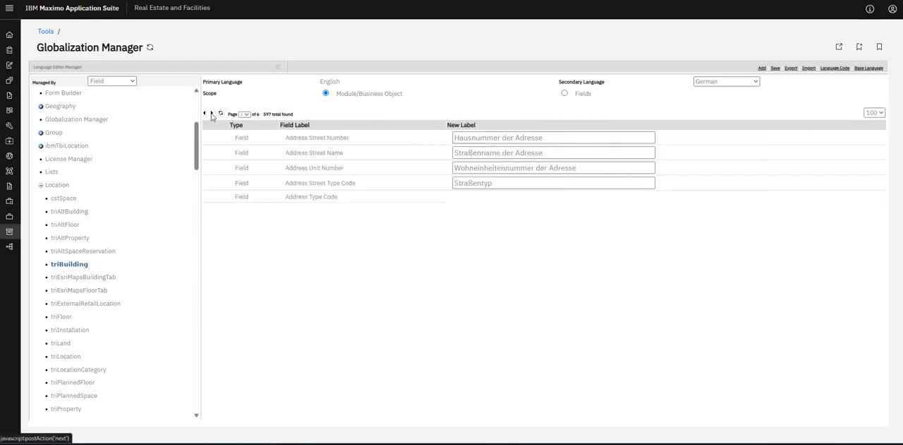
left_click(212, 114)
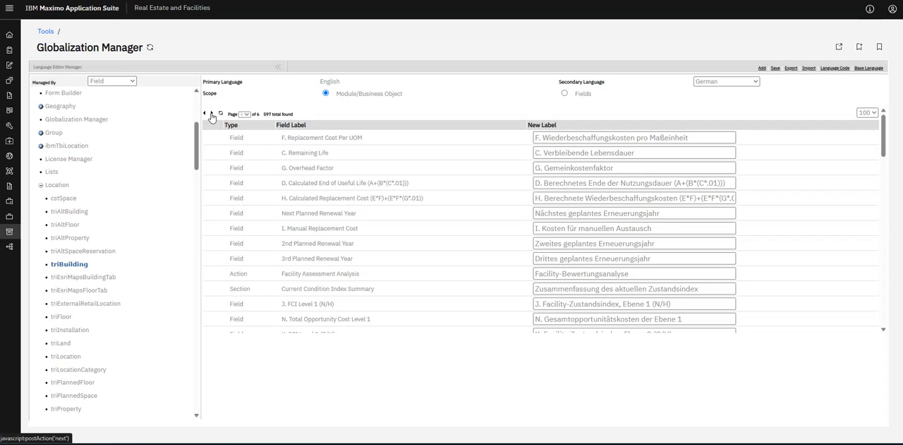
left_click(211, 115)
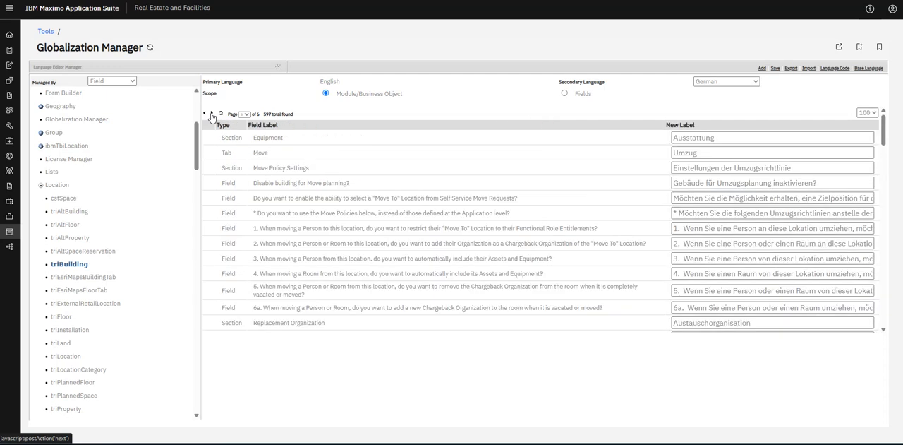
left_click(212, 114)
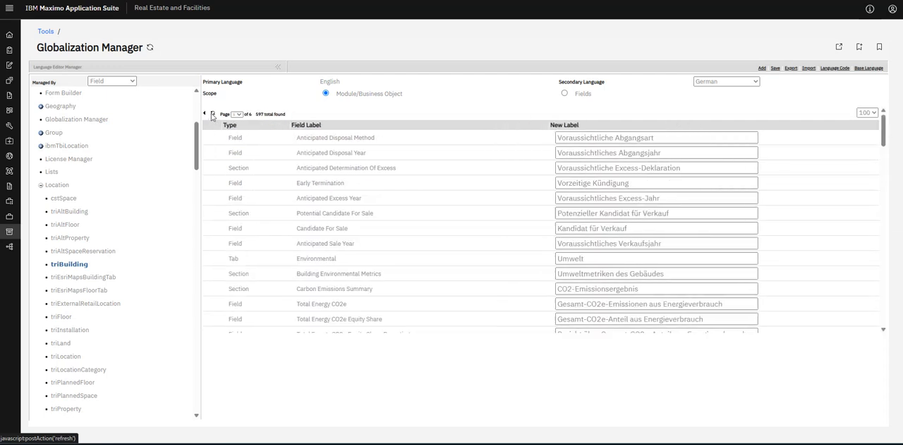
Reload the triBuilding label list and scan the translations on its first page again.
left_click(211, 115)
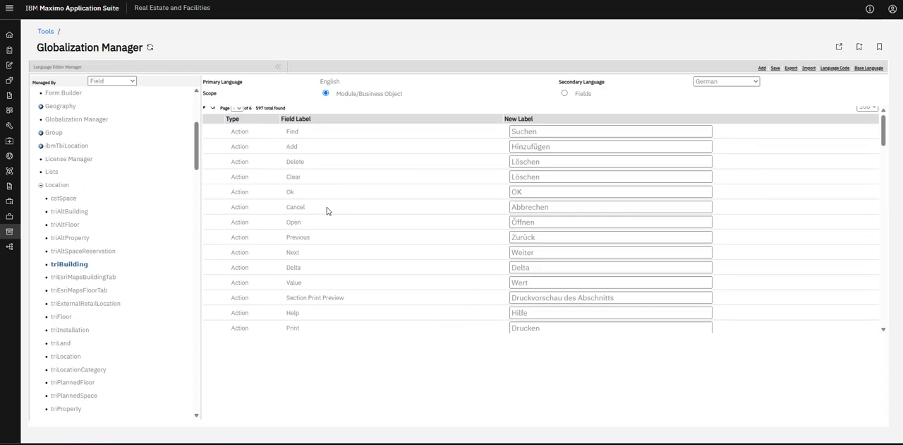
scroll(327, 211, "down", 15)
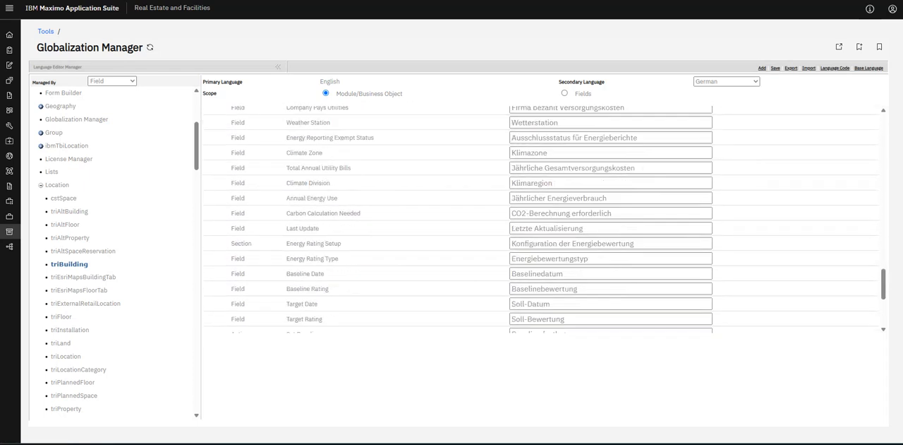
scroll(327, 200, "down", 5)
scroll(261, 125, "up", 20)
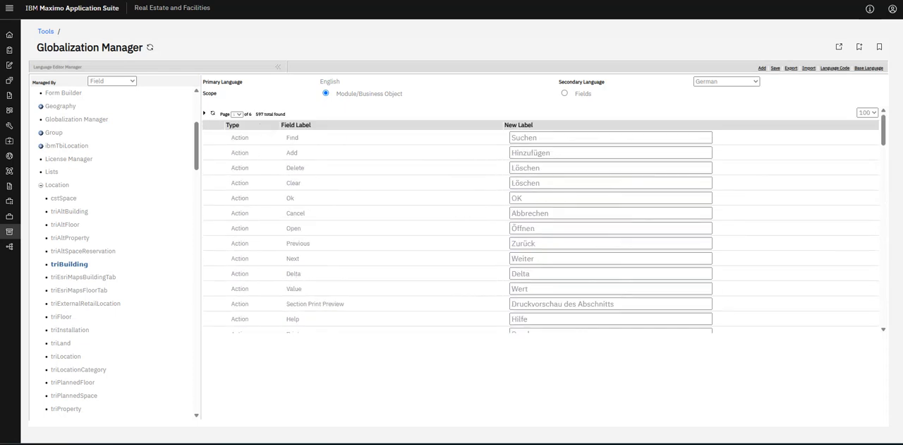
Jump to the last page of triBuilding's labels and examine the entries down to the end of the list.
left_click(238, 115)
left_click(238, 171)
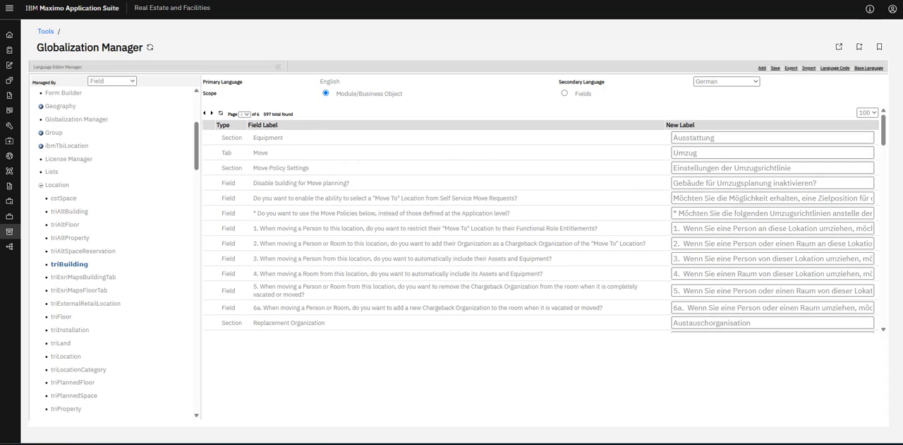
left_click(244, 115)
left_click(246, 184)
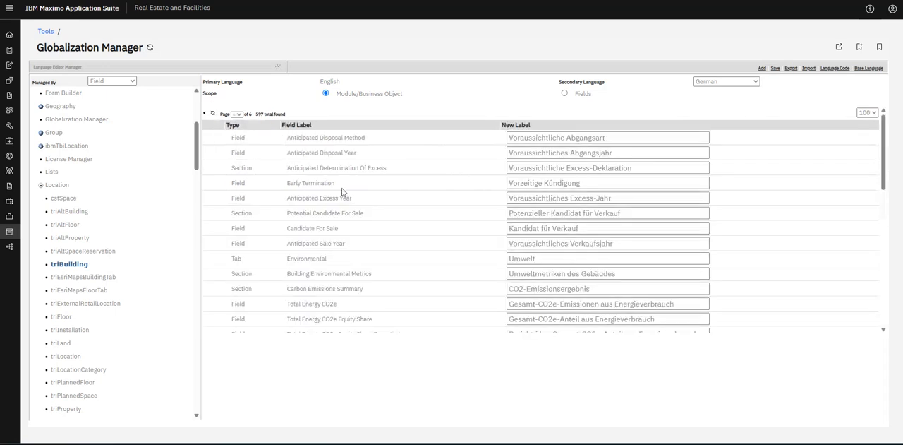
scroll(361, 198, "down", 10)
scroll(361, 202, "down", 10)
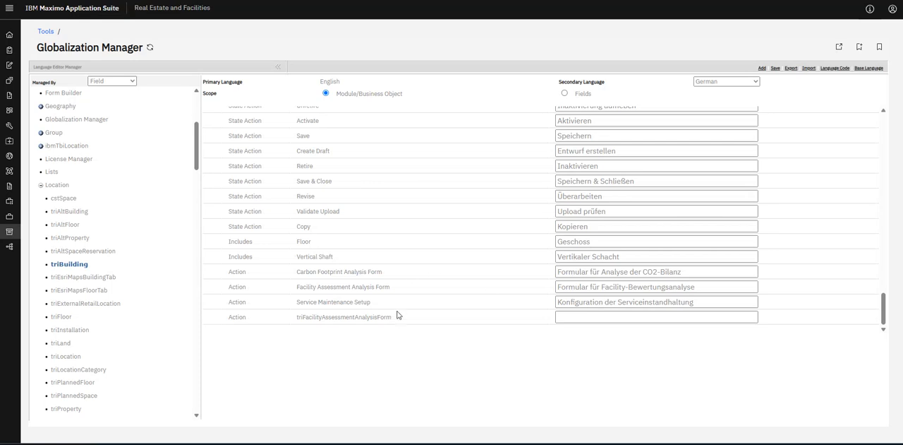
Scan the last page of triBuilding's German labels upward and search the page for "test".
scroll(403, 309, "up", 5)
scroll(404, 307, "up", 5)
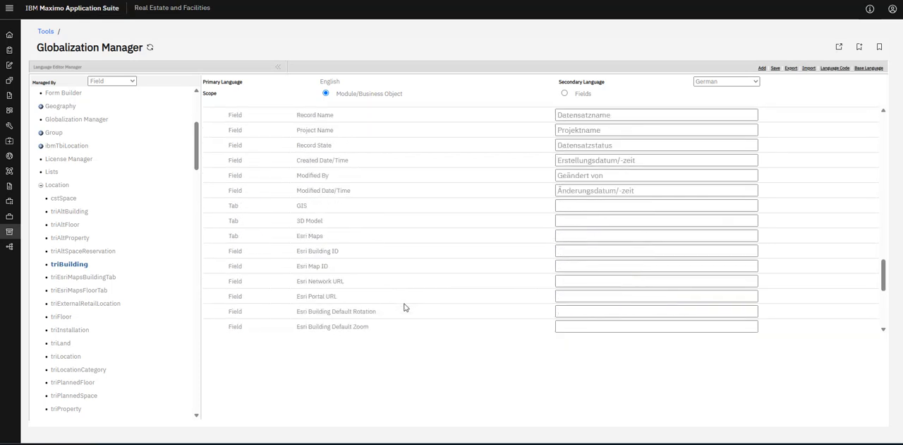
scroll(405, 307, "up", 6)
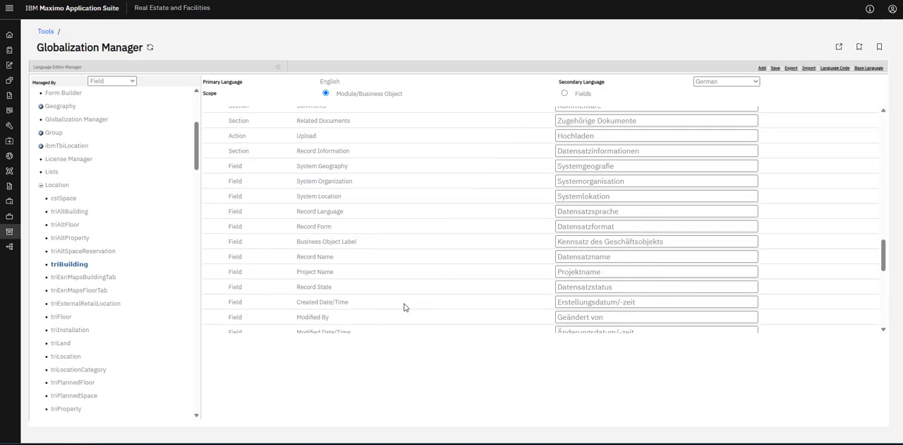
scroll(405, 306, "up", 6)
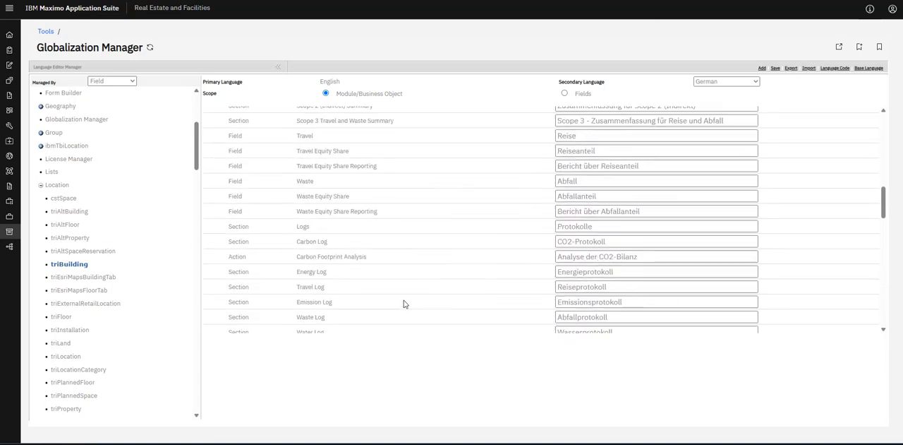
key("ctrl+f")
type("test")
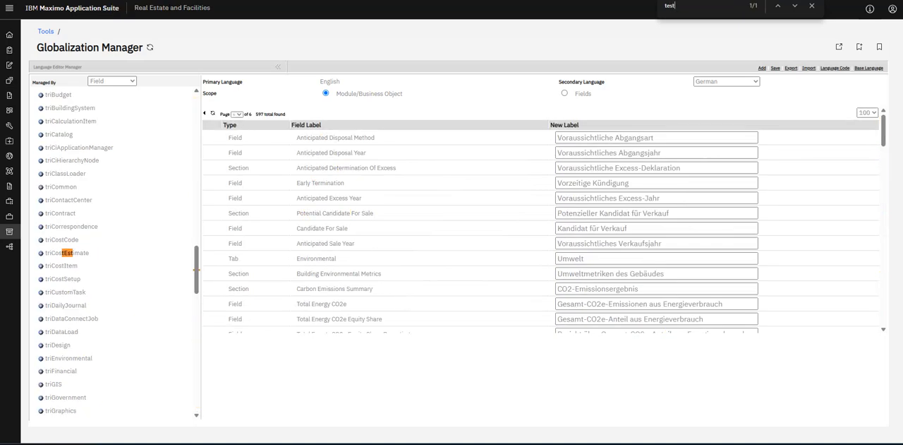
Page backward through triBuilding's German labels, checking each page for the text "test".
left_click(206, 113)
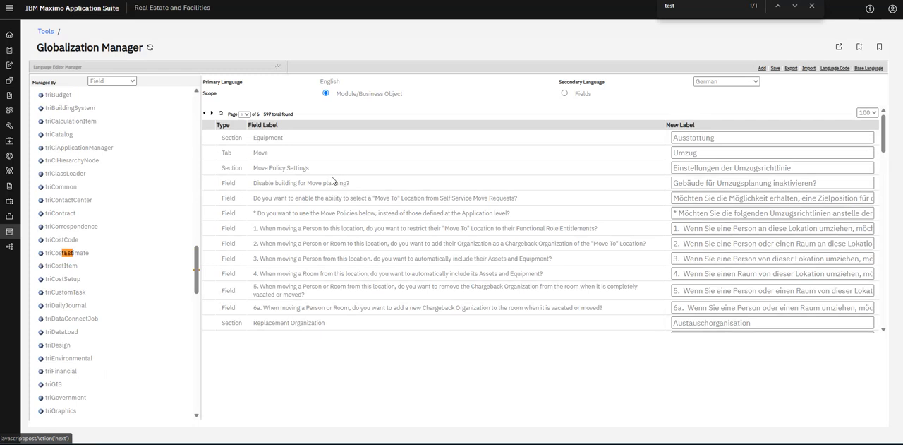
scroll(447, 261, "down", 15)
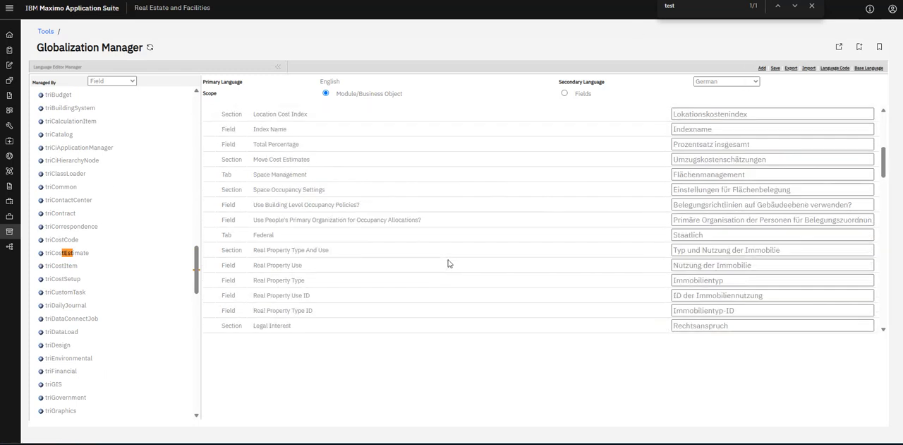
left_click(687, 5)
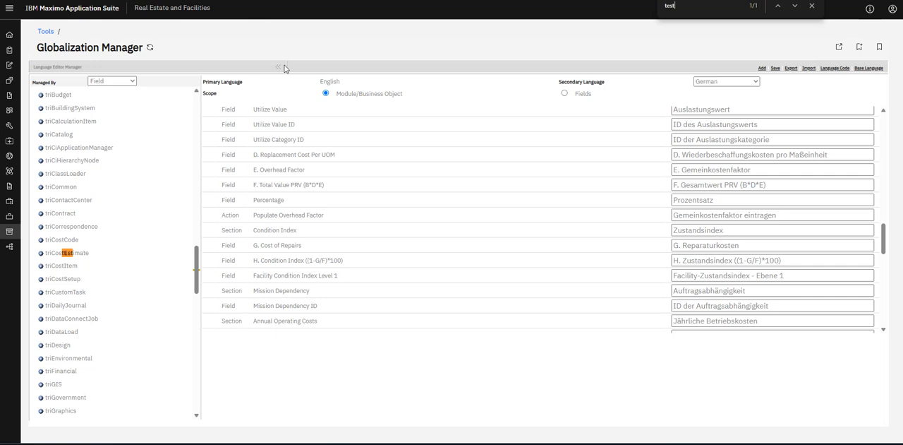
scroll(337, 146, "up", 15)
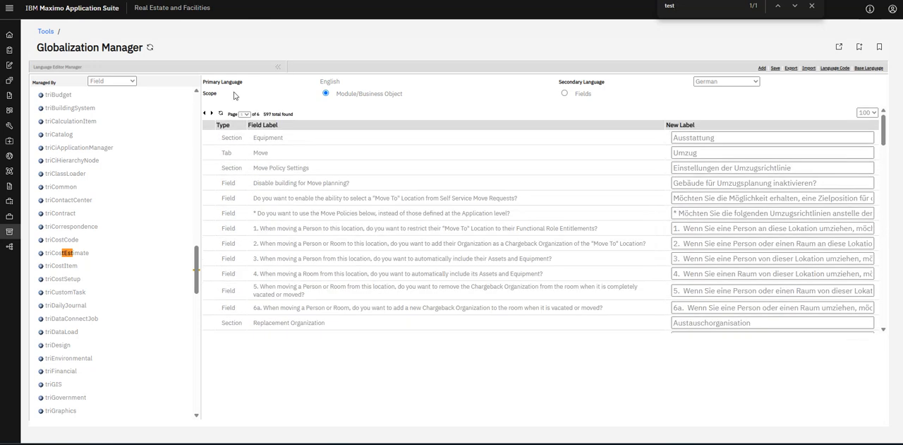
left_click(205, 113)
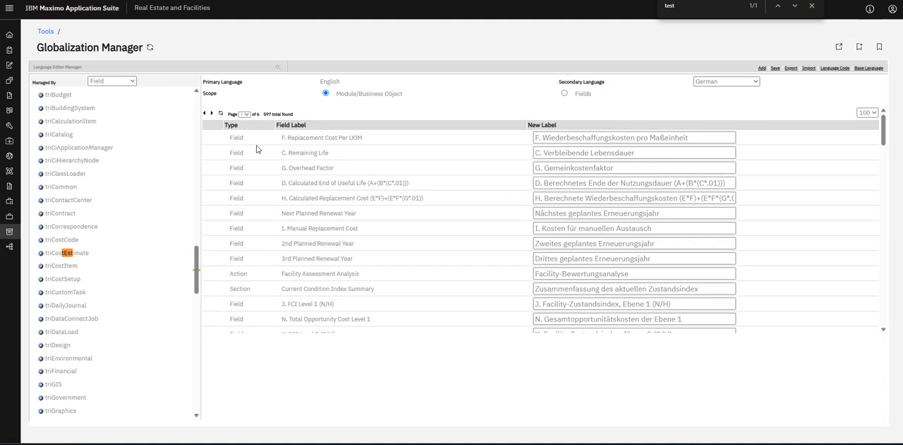
left_click(205, 113)
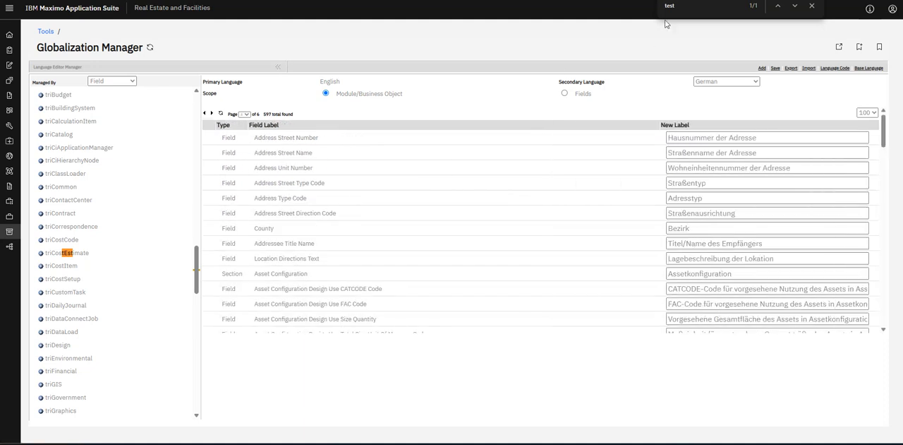
Return to the first page of triBuilding's labels and locate the Test Text field with the "test" search.
type(",")
key("BackSpace")
left_click(211, 113)
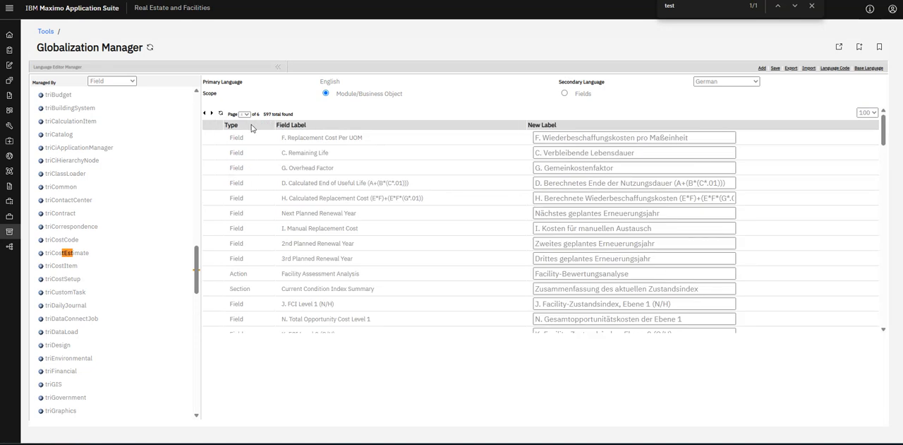
left_click(204, 113)
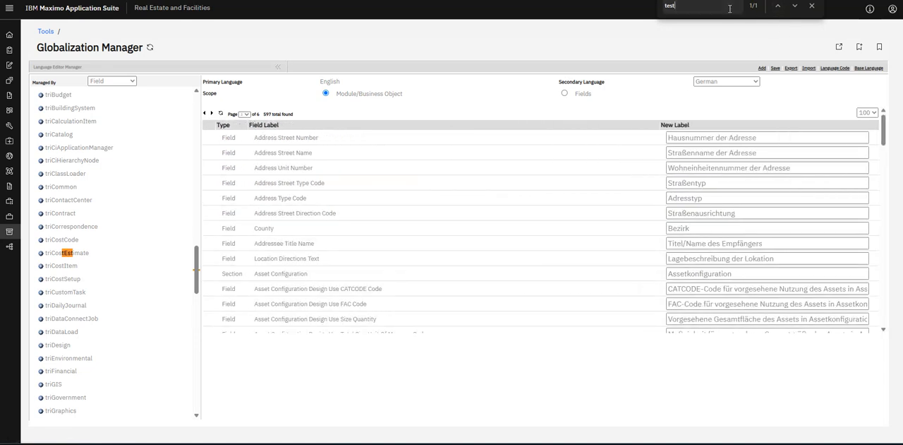
left_click(204, 114)
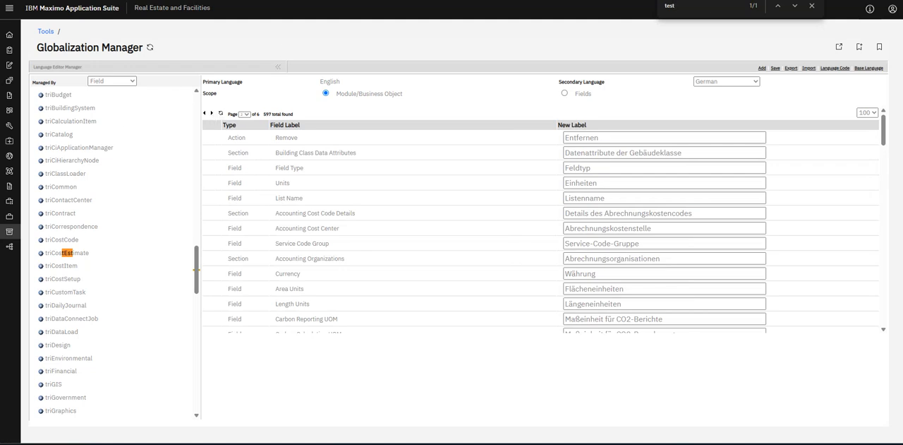
left_click(204, 117)
left_click(777, 6)
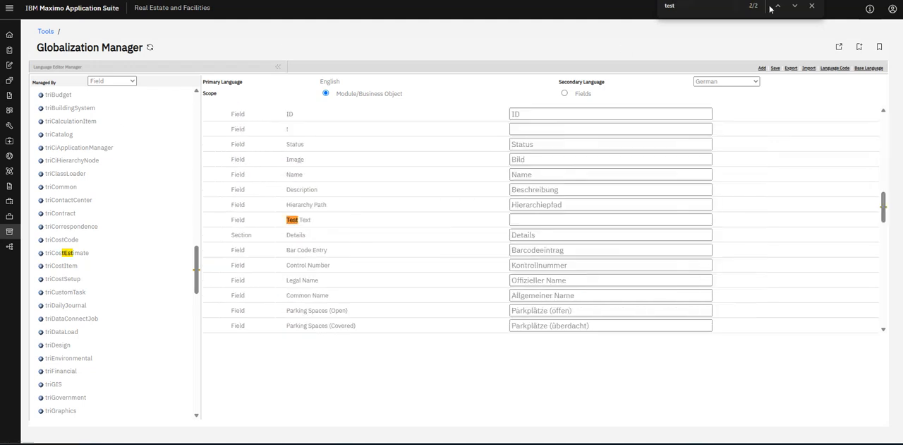
key("Return")
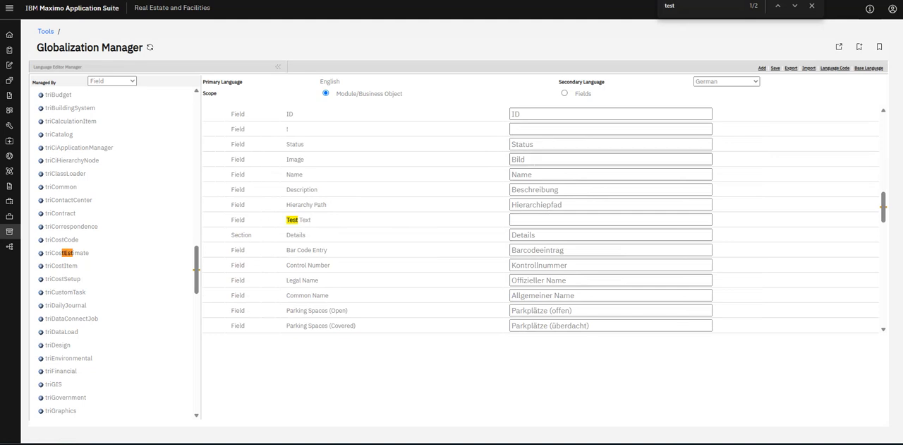
Enter "Test Beschreibung" as the new German label for the Test Text field.
left_click(565, 219)
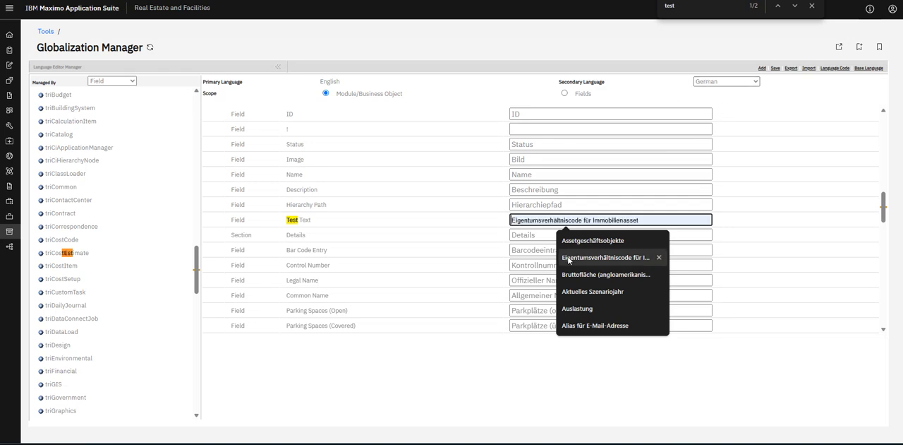
type("sdsfvs")
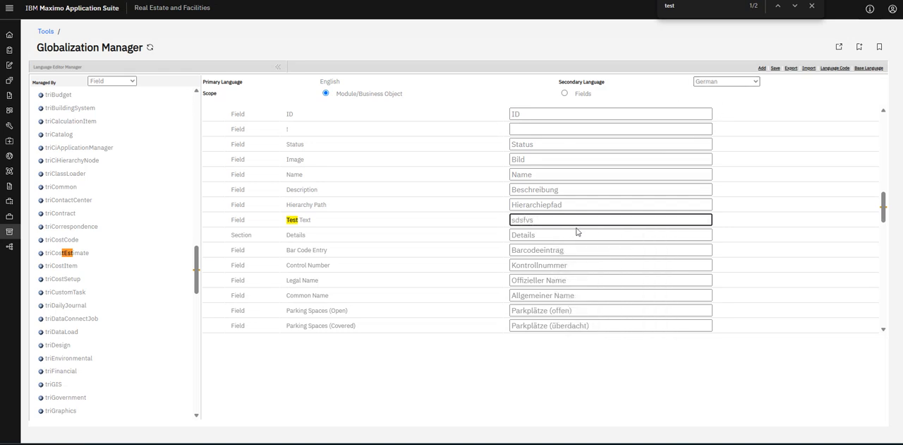
key("ctrl+a")
type("T")
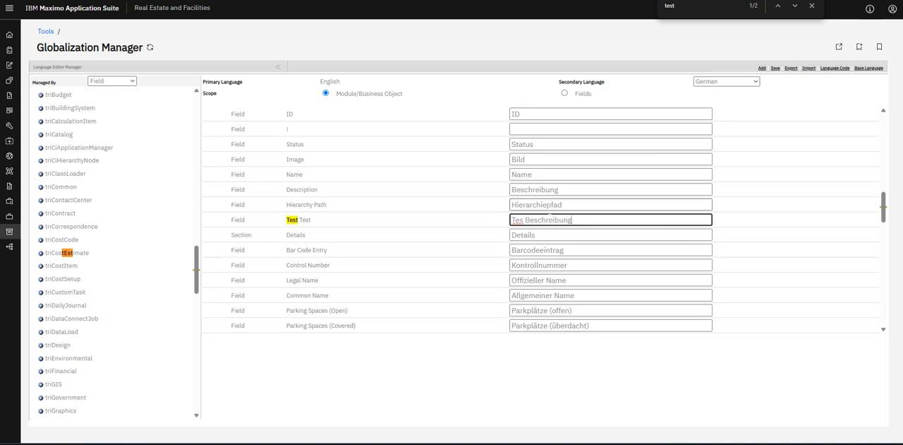
type("est")
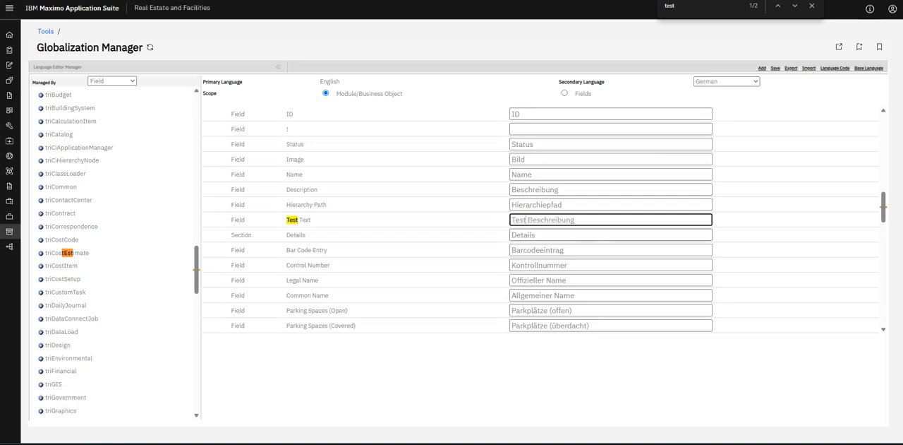
left_click(576, 371)
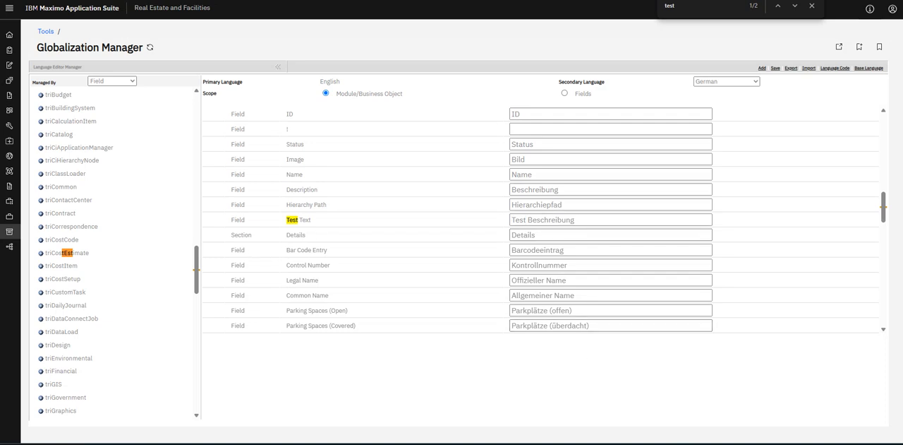
Check the German label entered for Test Text and save triBuilding's translations.
left_click_drag(574, 219, 497, 224)
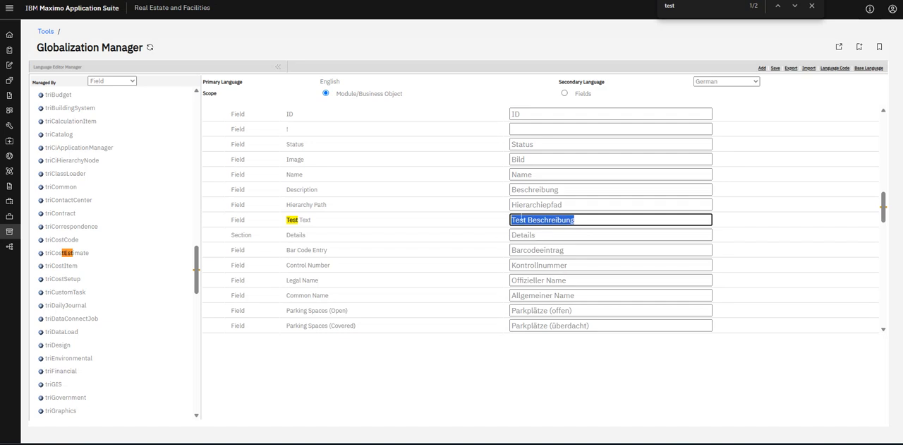
left_click(514, 220)
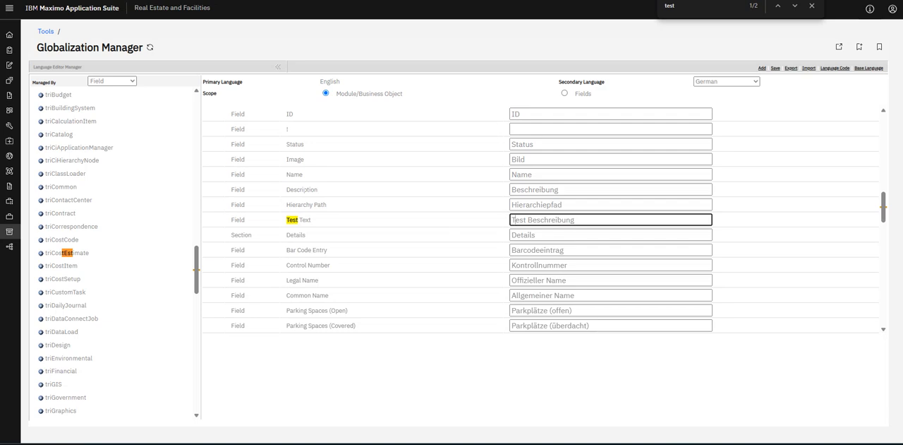
left_click(775, 69)
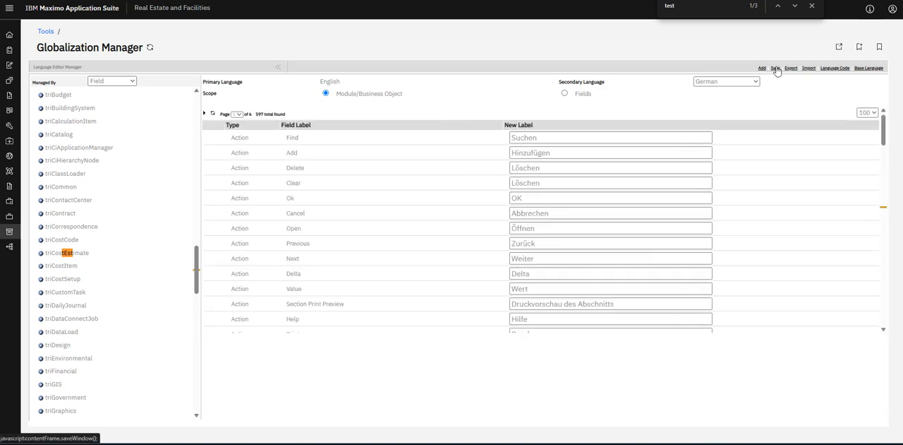